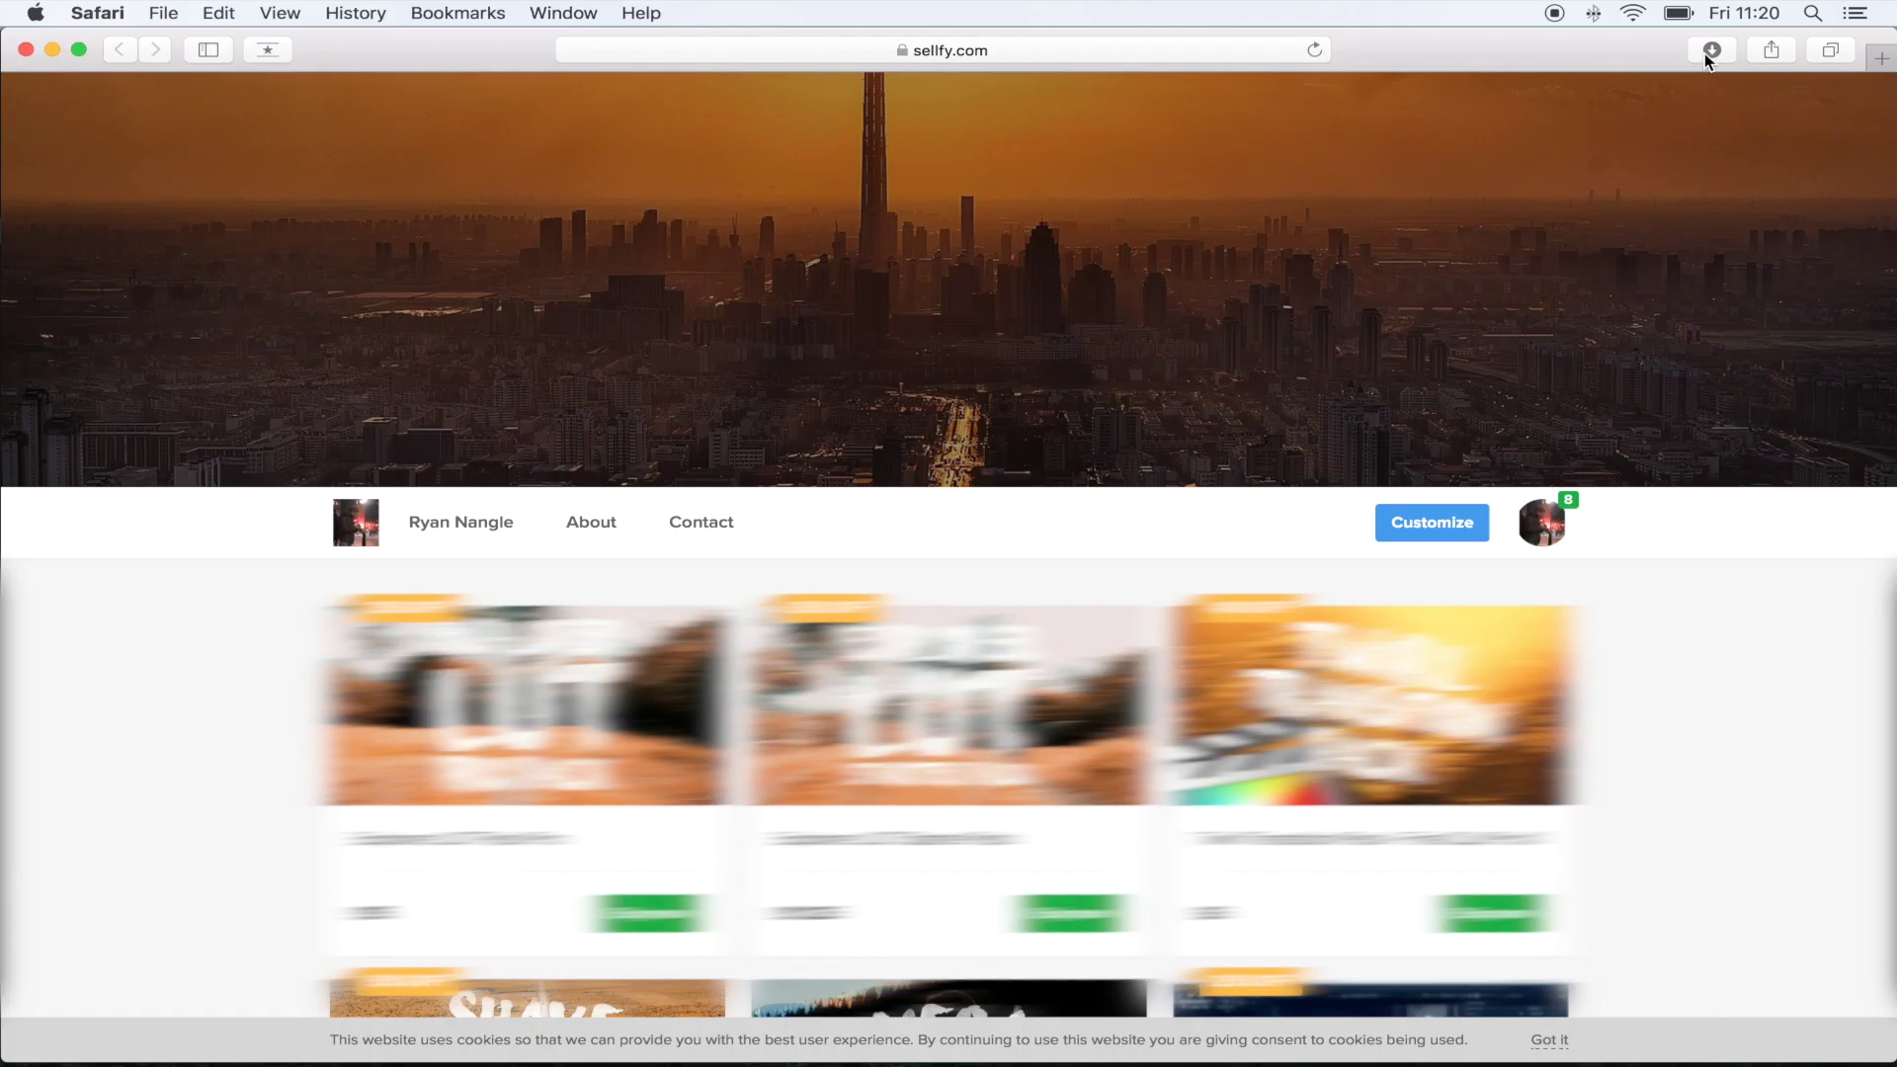
# Reveal the downloaded RN_Displace_Free.zip in Finder from Safari's downloads list.
pyautogui.click(1714, 51)
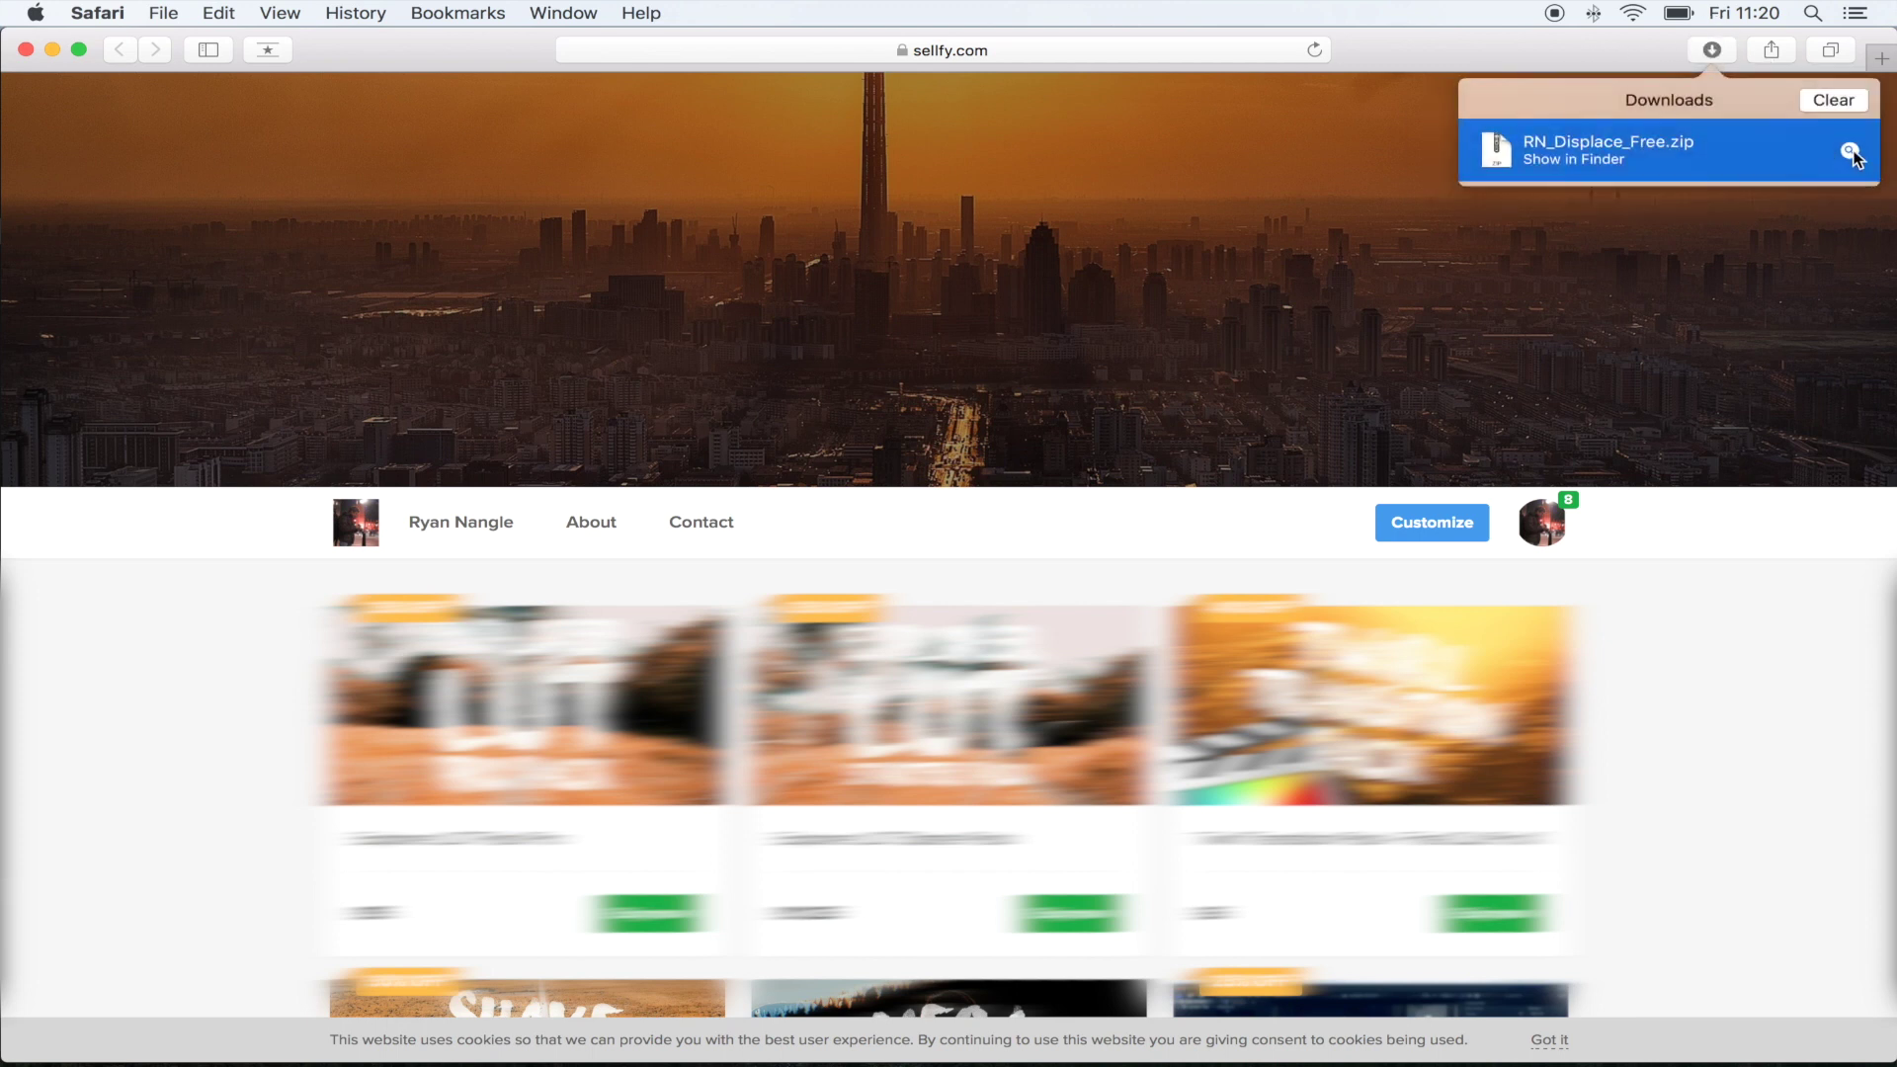
pyautogui.click(1851, 151)
# Unzip RN_Displace_Free.zip, then browse to Home > Movies > Motion Templates > Titles.
pyautogui.doubleClick(1170, 201)
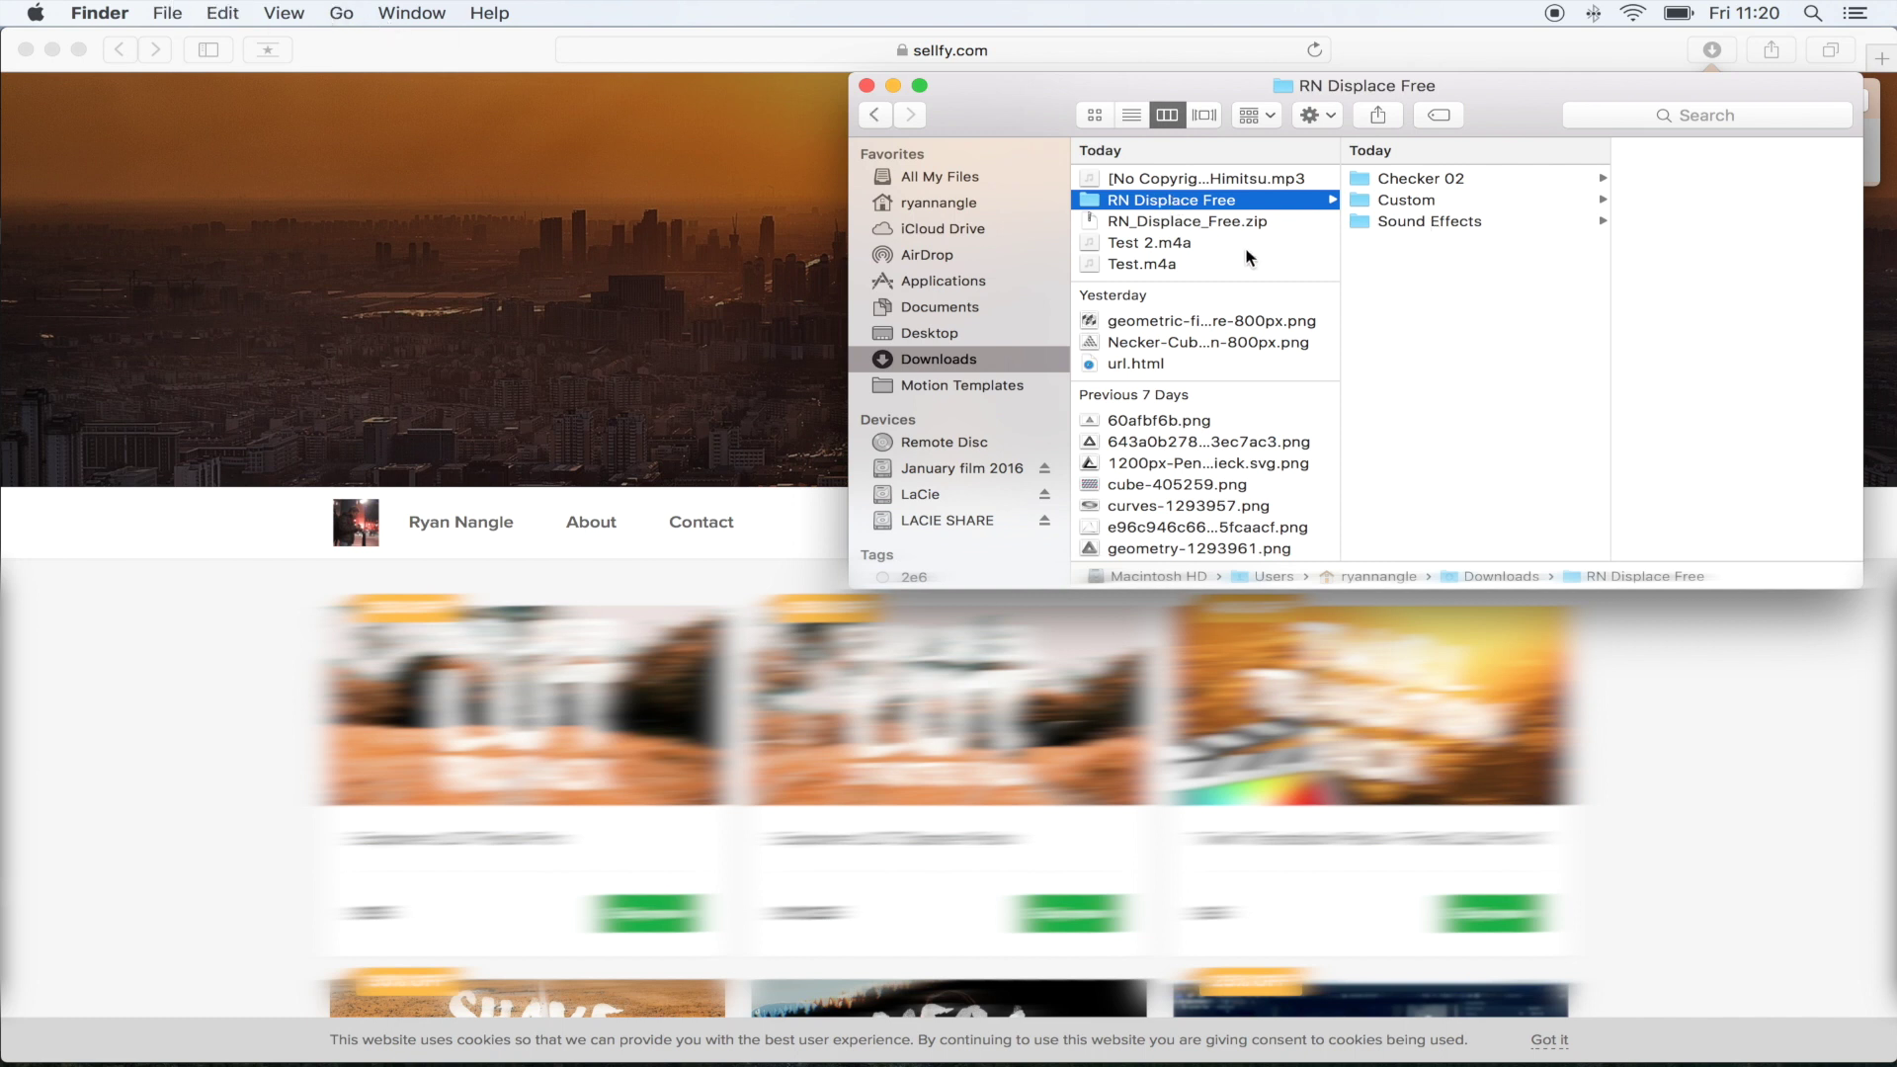
pyautogui.click(341, 12)
pyautogui.click(400, 227)
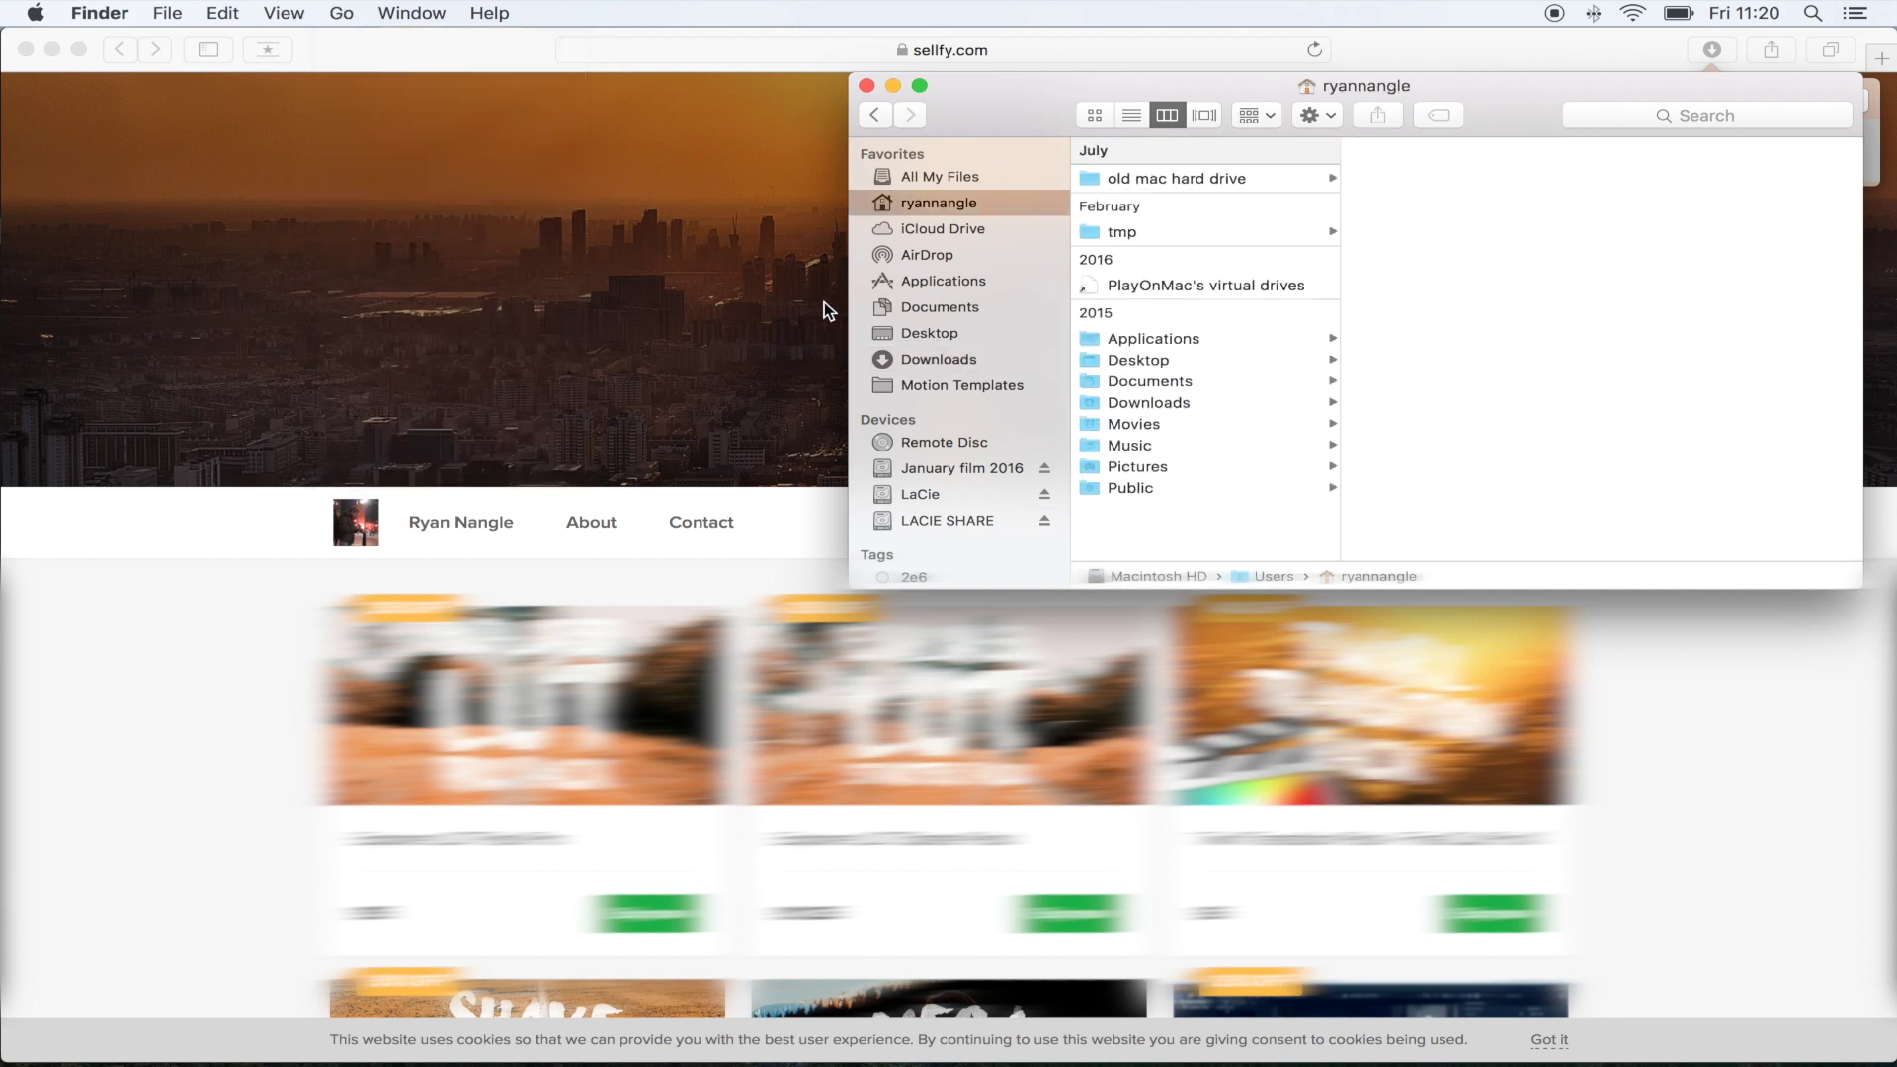
pyautogui.click(1177, 425)
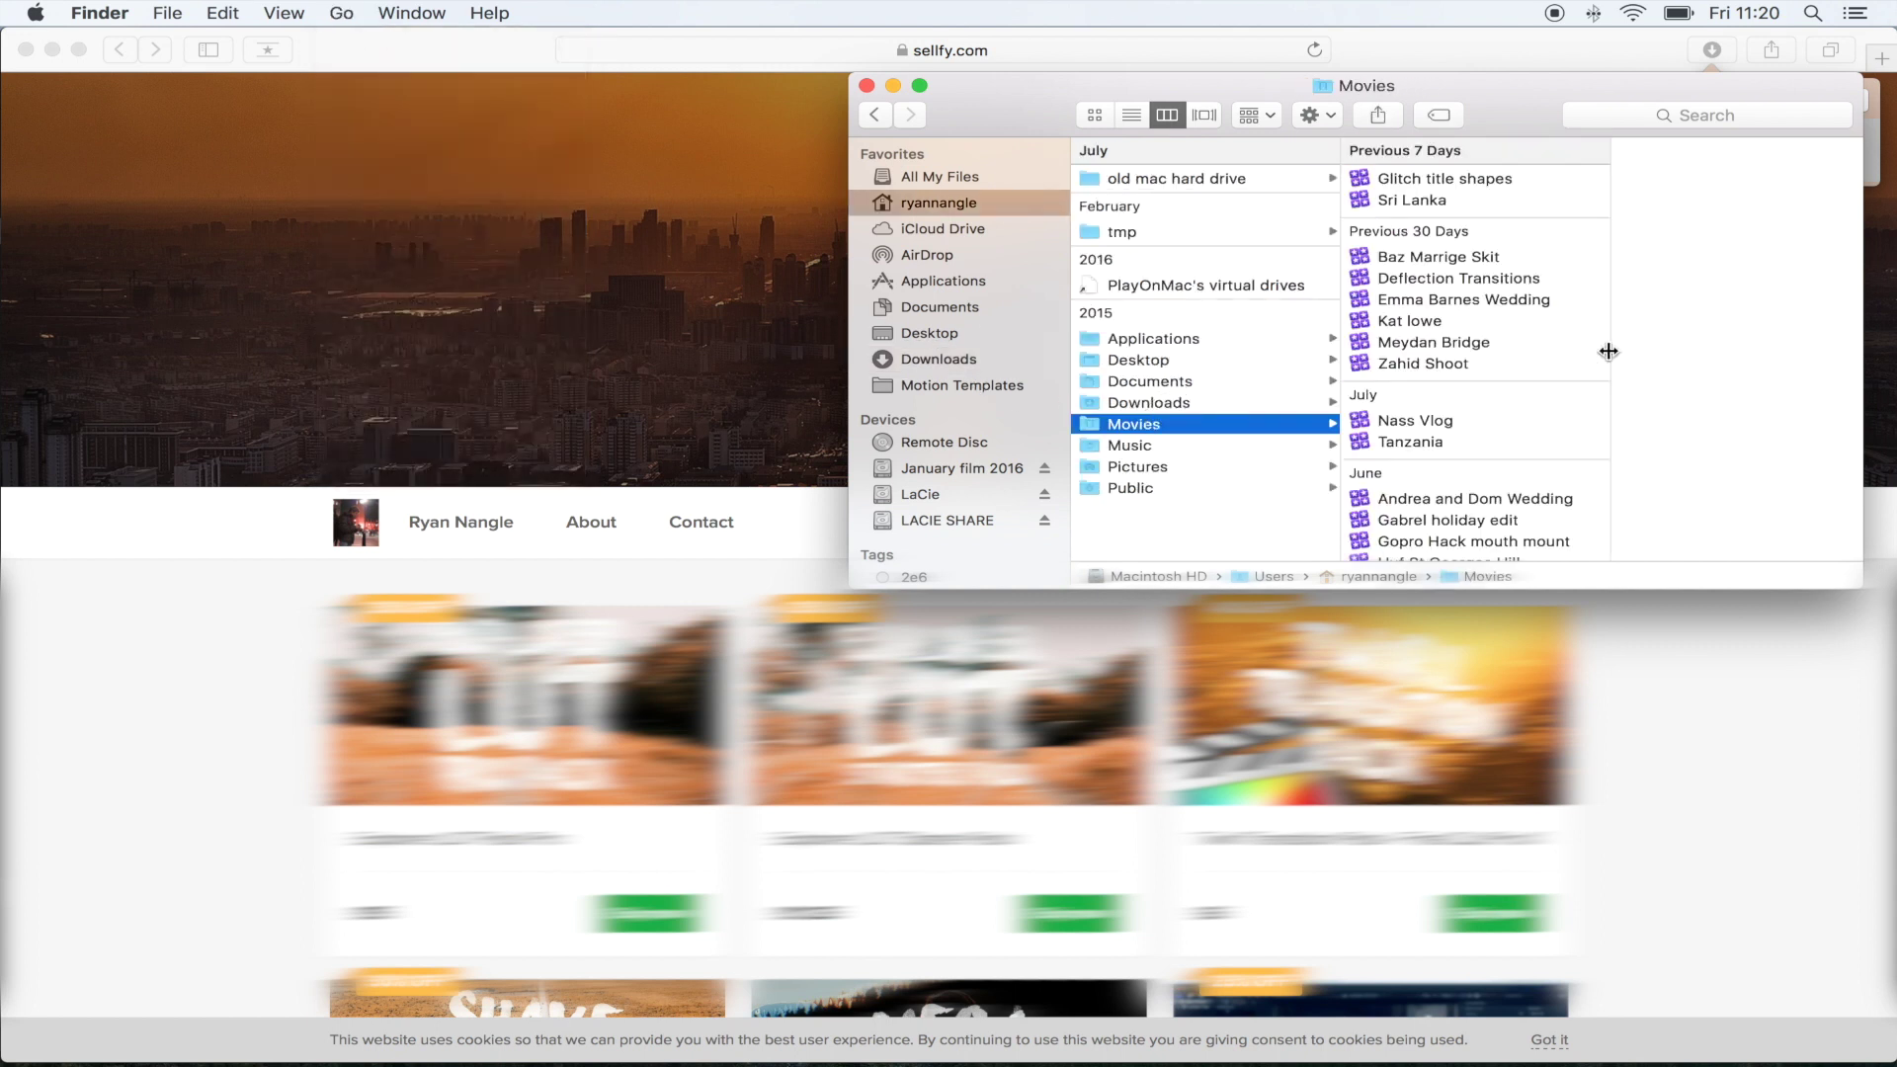
pyautogui.scroll(-5, 1432, 445)
pyautogui.click(1433, 545)
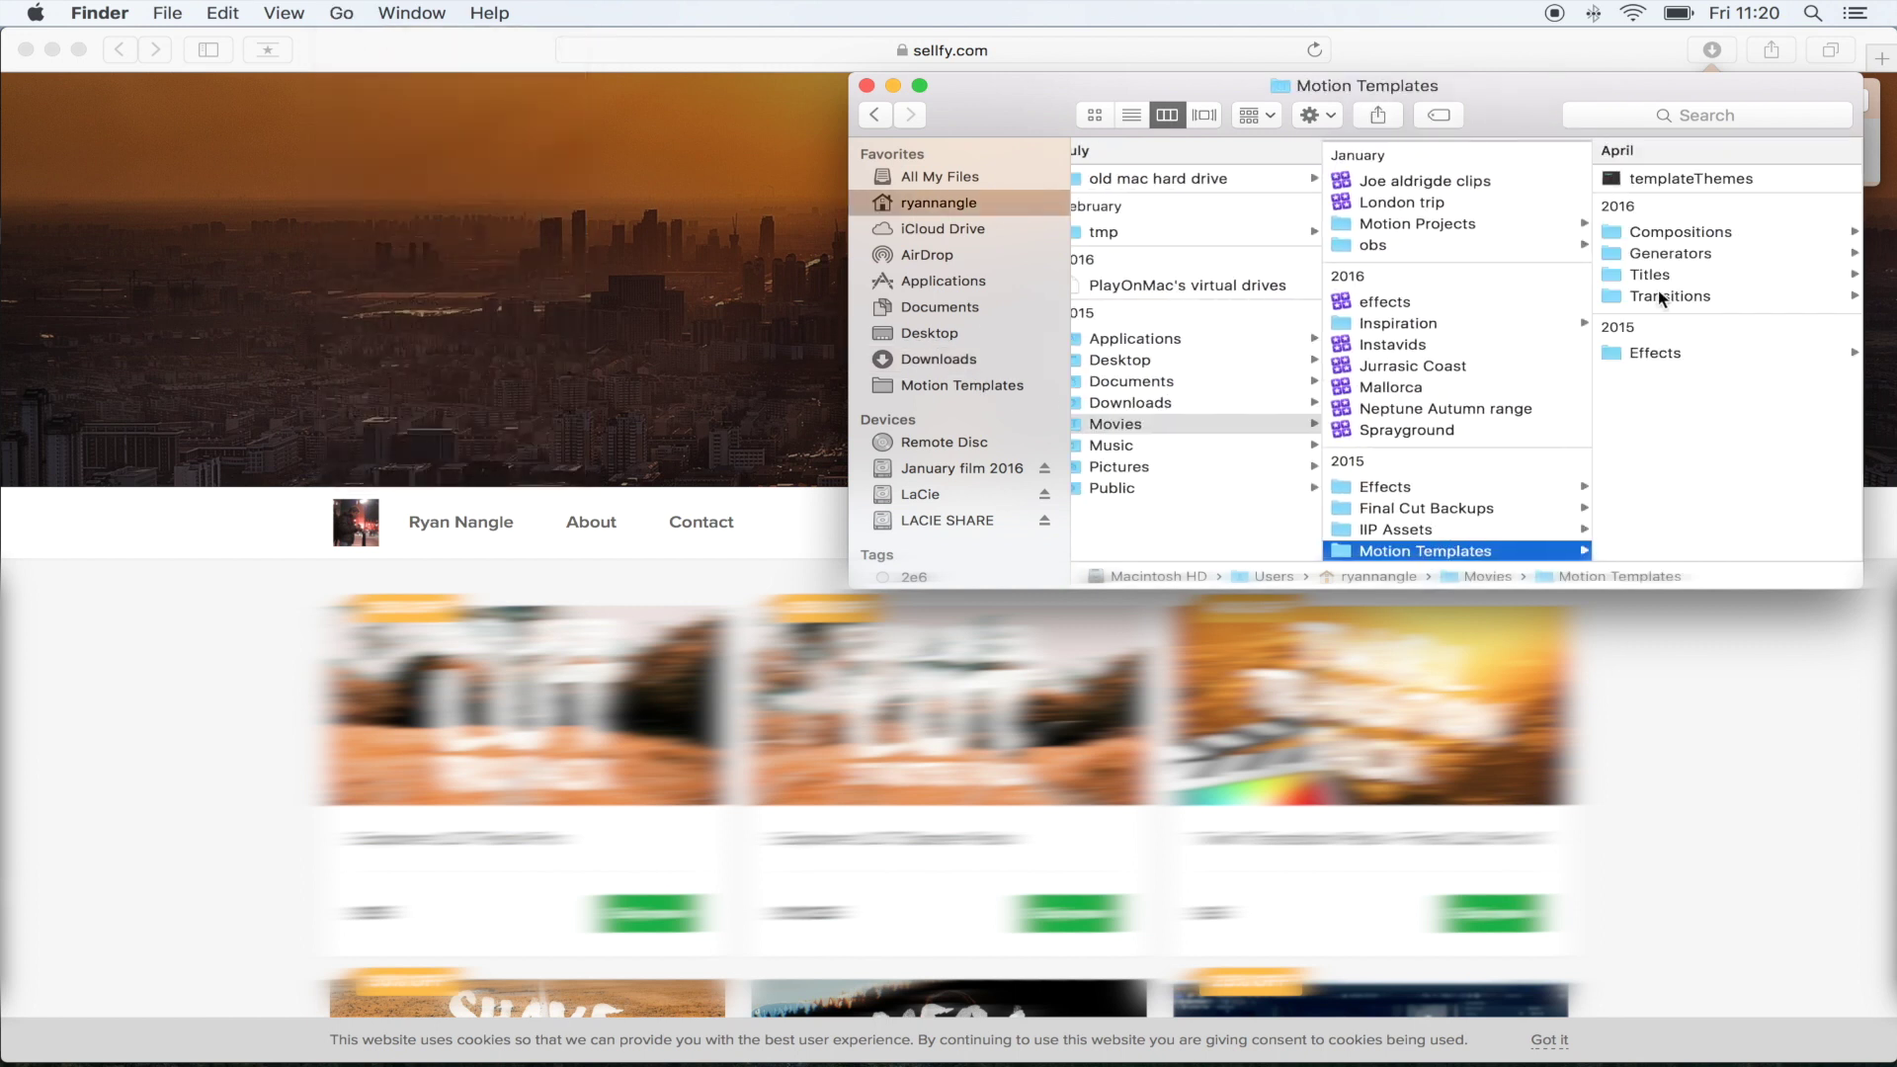
pyautogui.click(1679, 275)
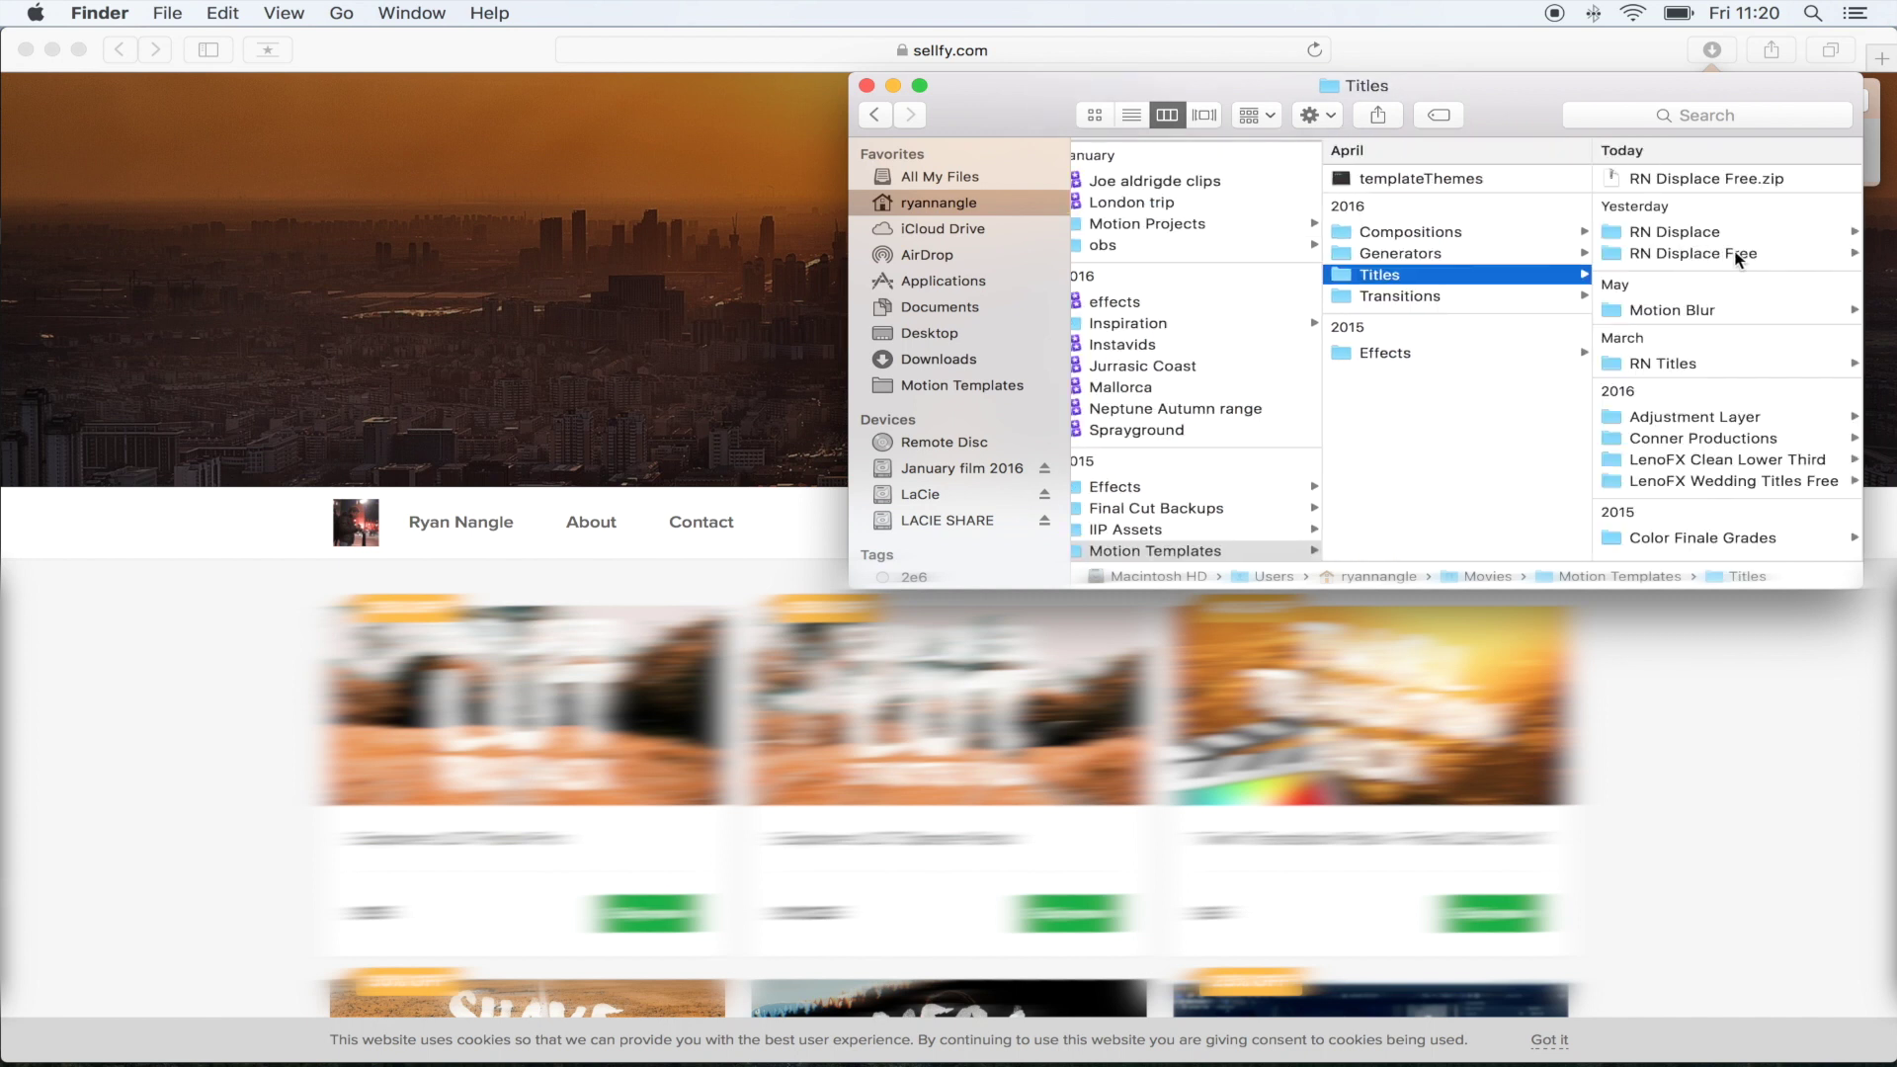
# In the Displace Plugin project, place RN Displace Free's Custom title above the sunset clip.
pyautogui.moveTo(1541, 1049)
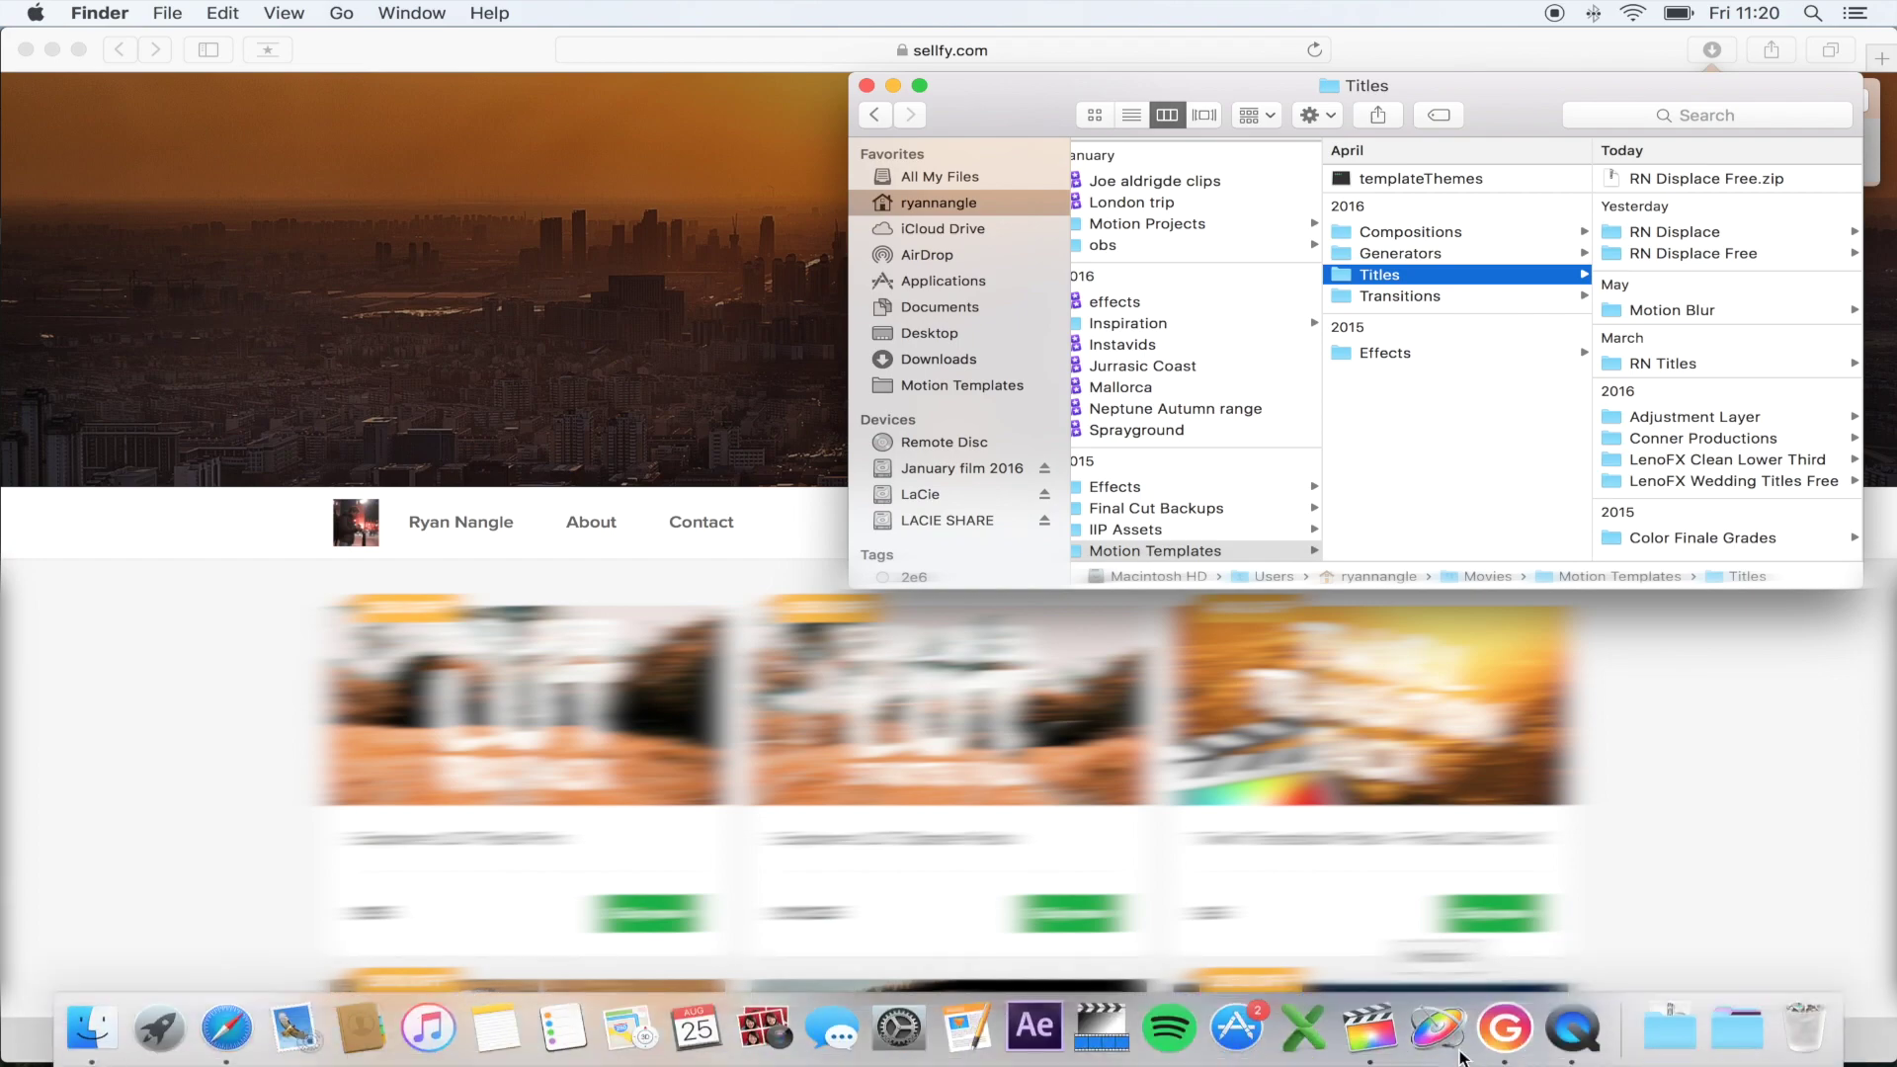
pyautogui.click(1366, 1029)
pyautogui.click(717, 680)
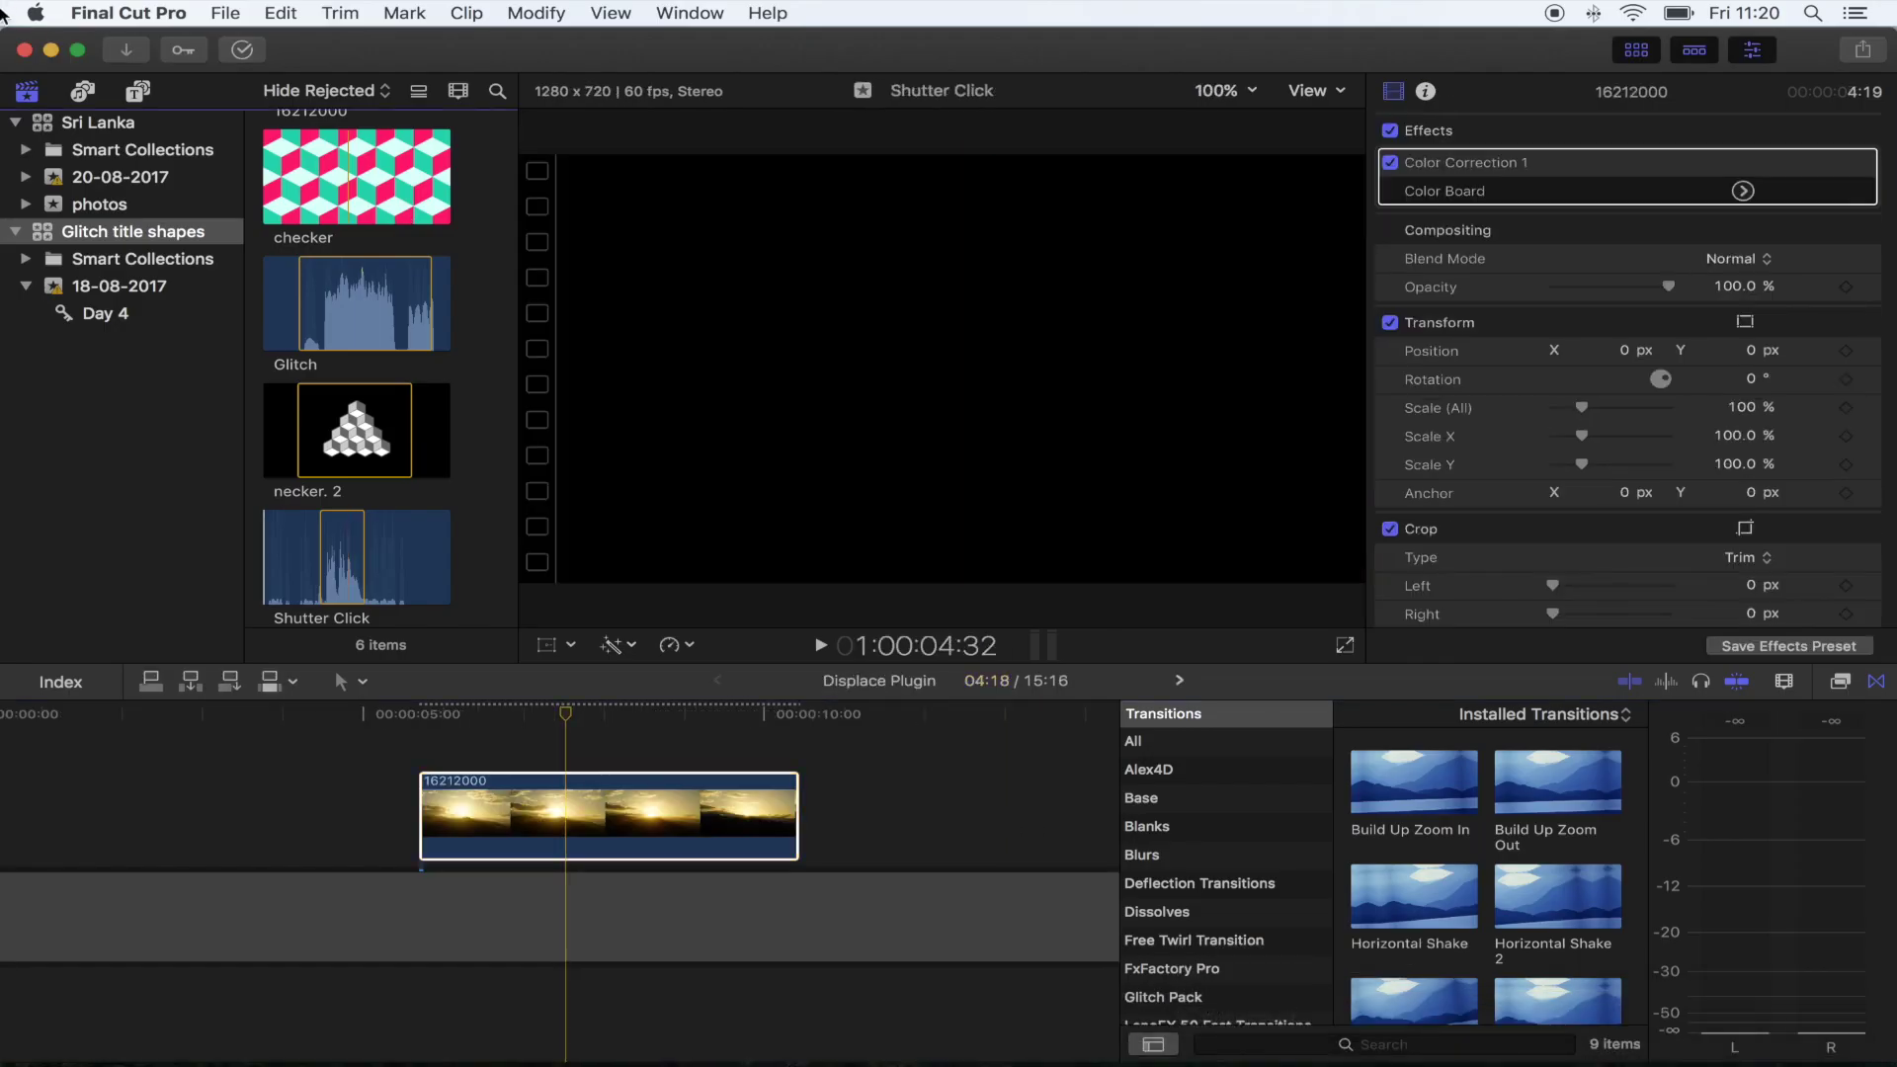
pyautogui.click(139, 91)
pyautogui.click(123, 330)
pyautogui.click(133, 412)
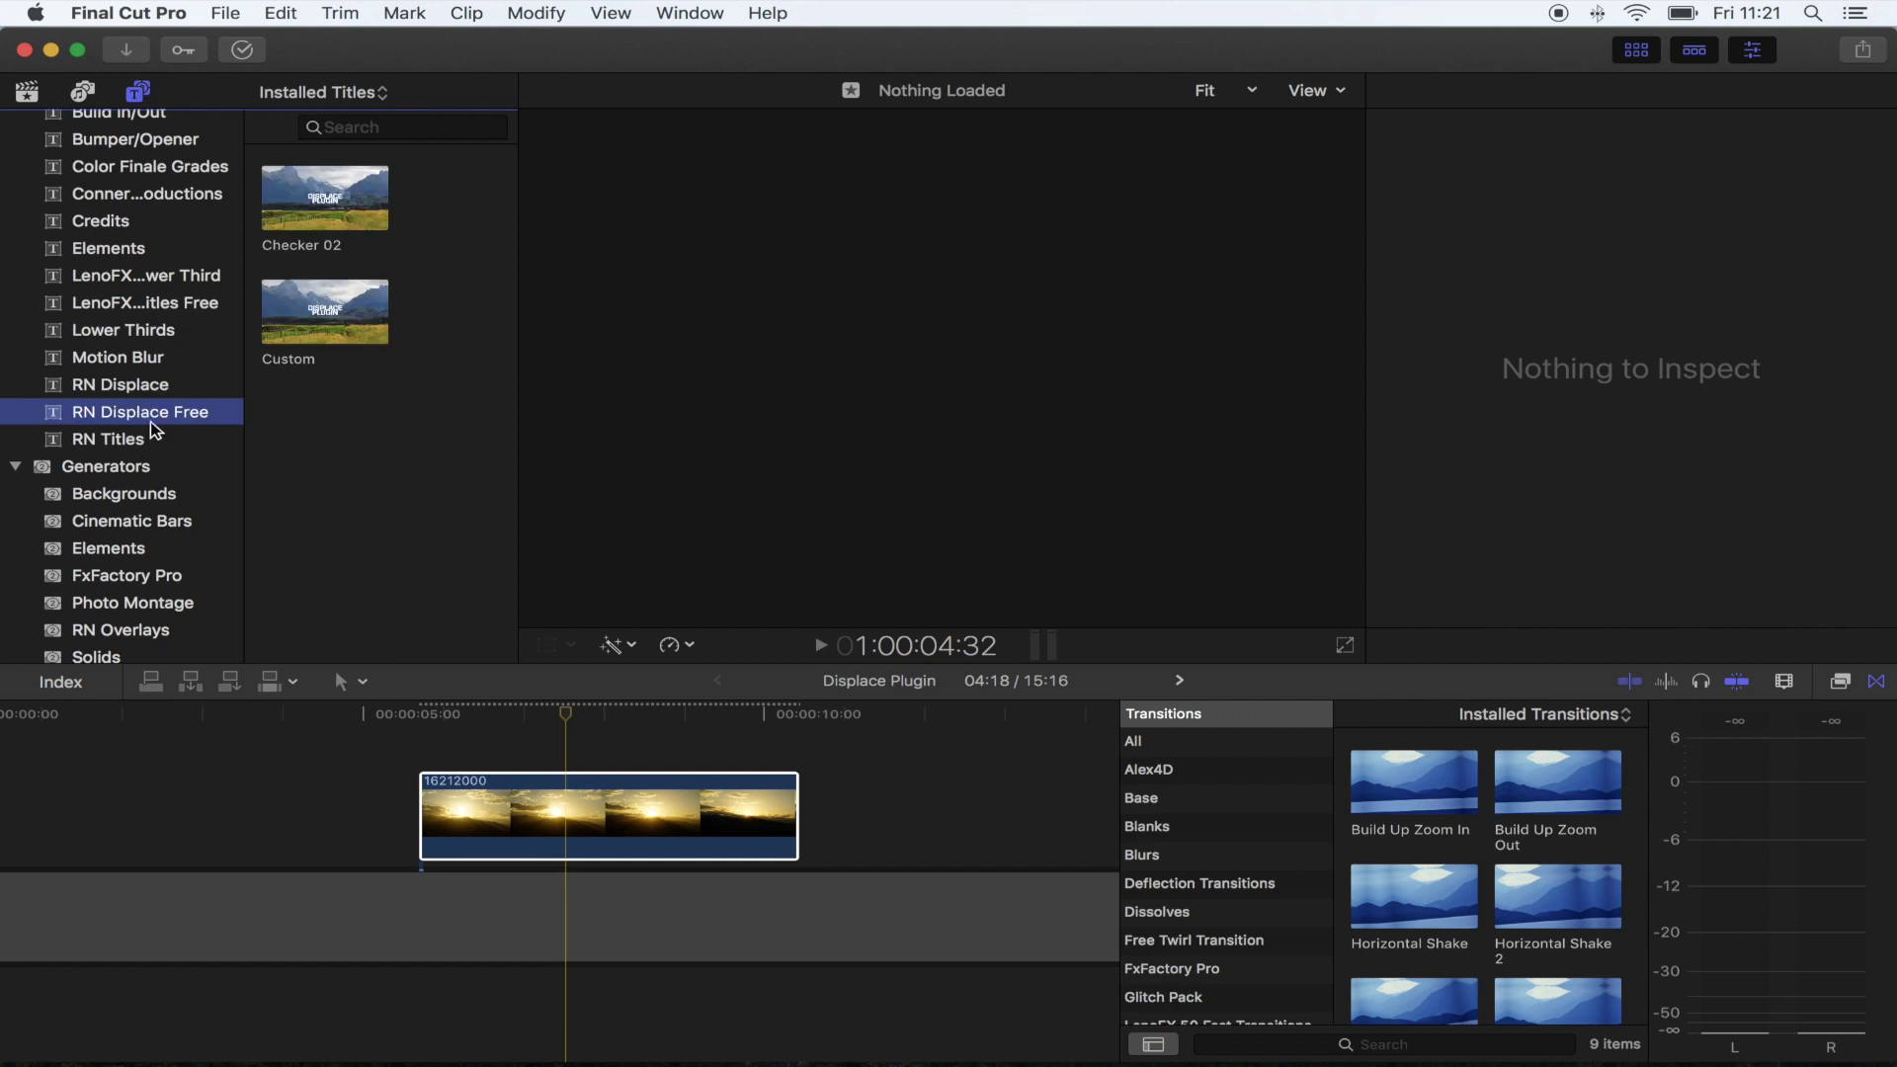
pyautogui.moveTo(324, 312); pyautogui.dragTo(527, 745)
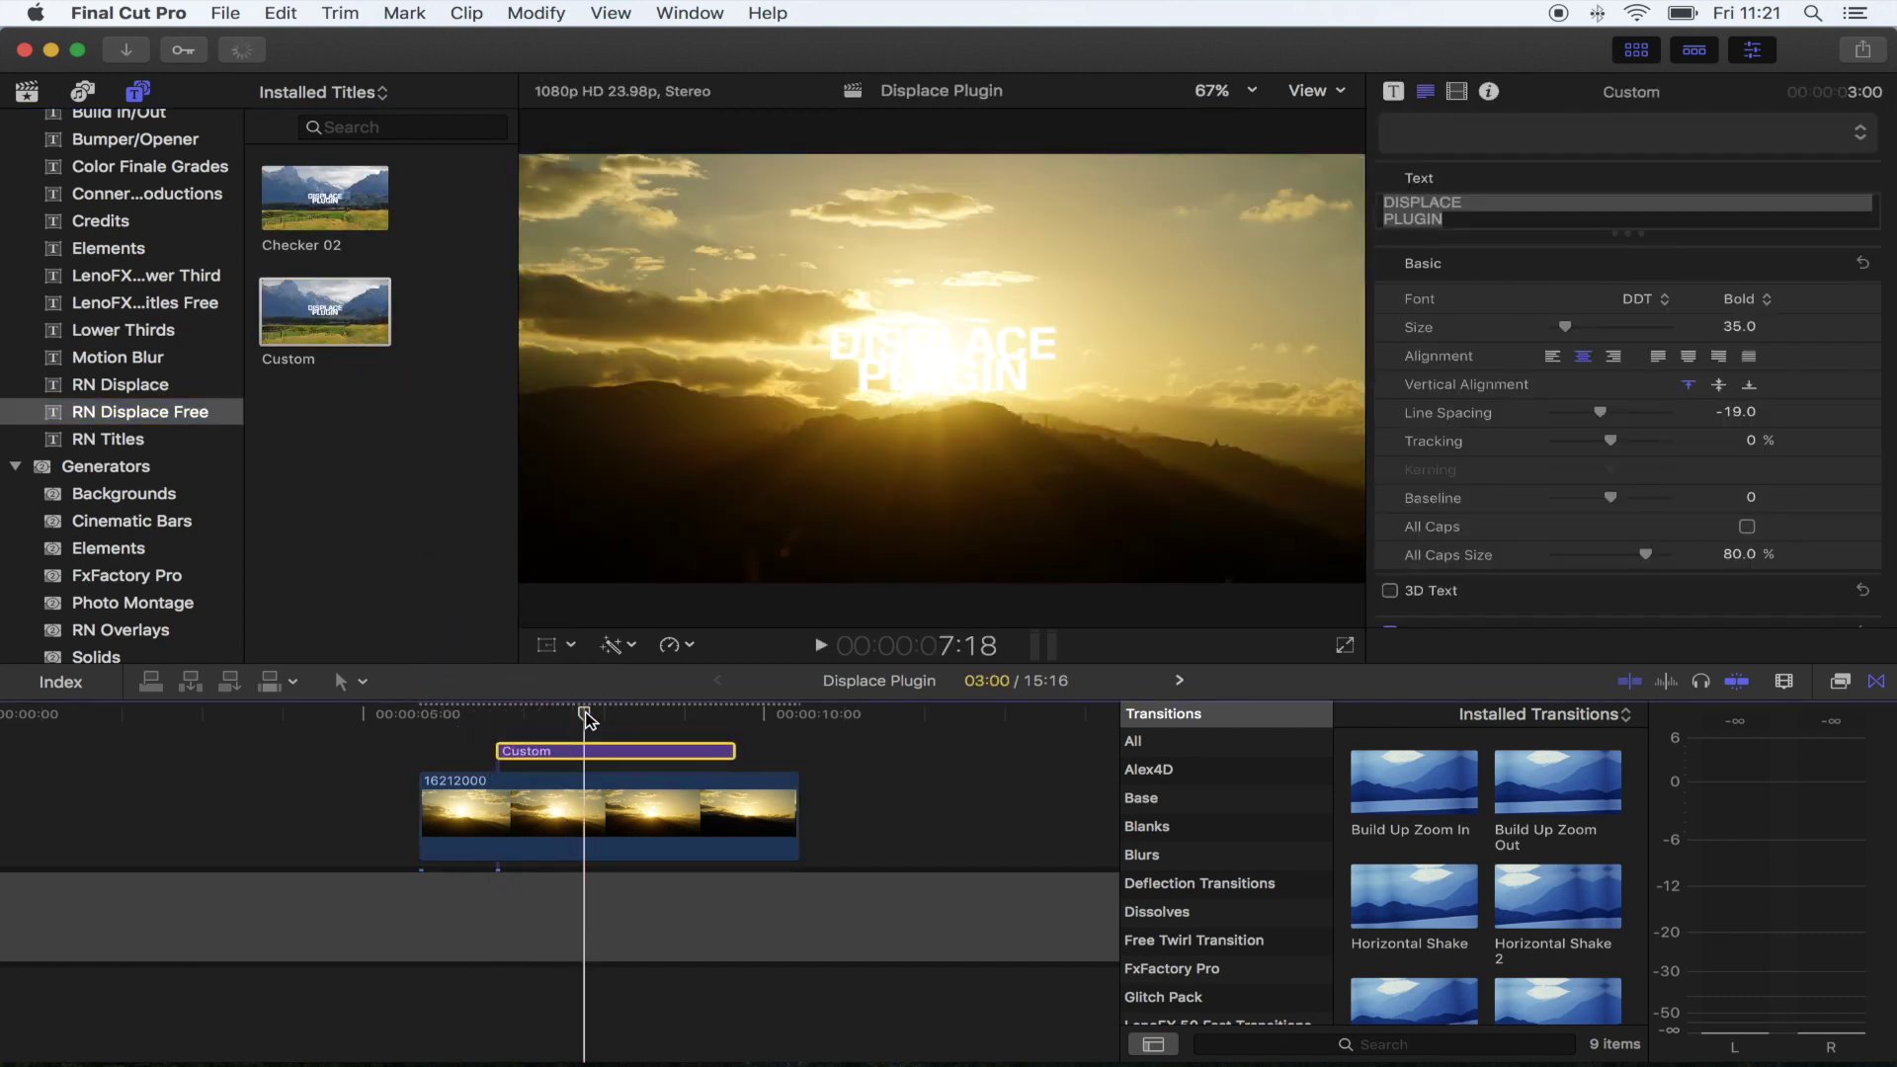
# Clear the Custom title's DISPLACE PLUGIN placeholder text.
pyautogui.click(580, 713)
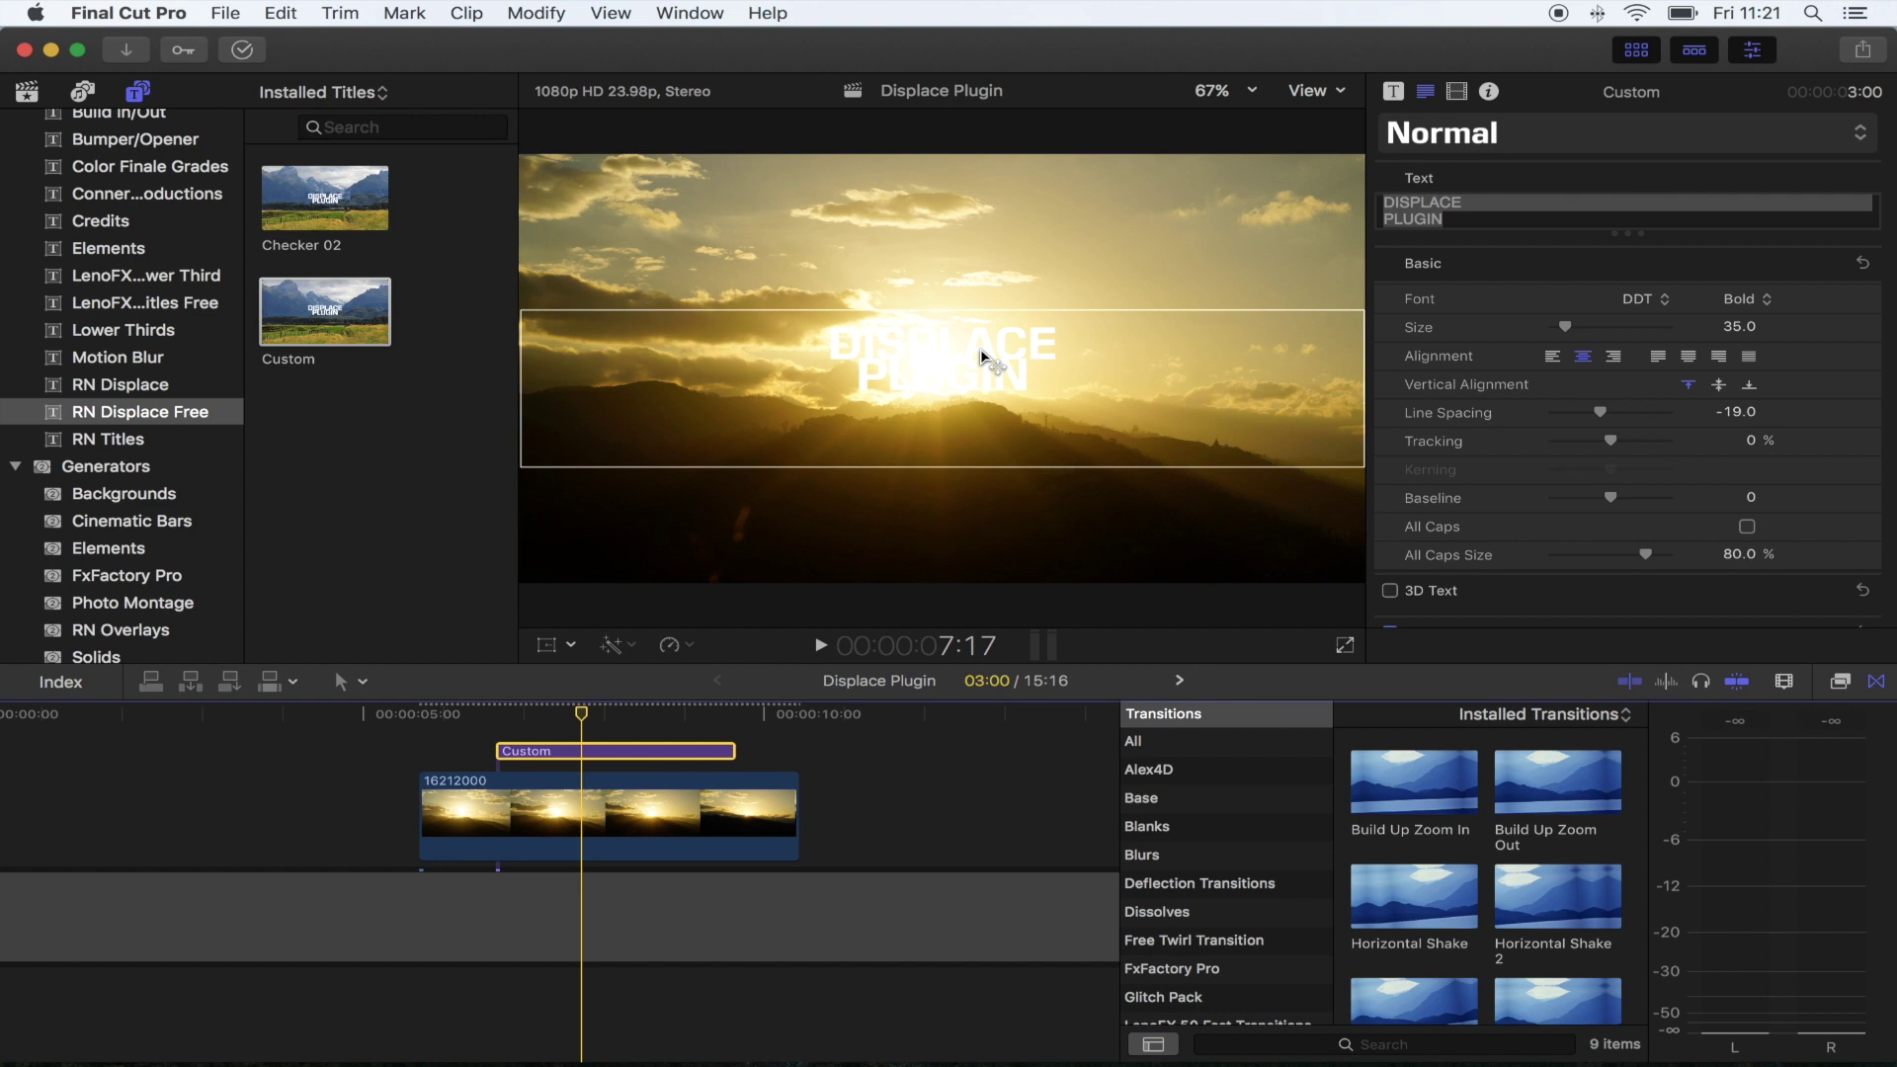
pyautogui.press('Tab')
pyautogui.press('BackSpace')
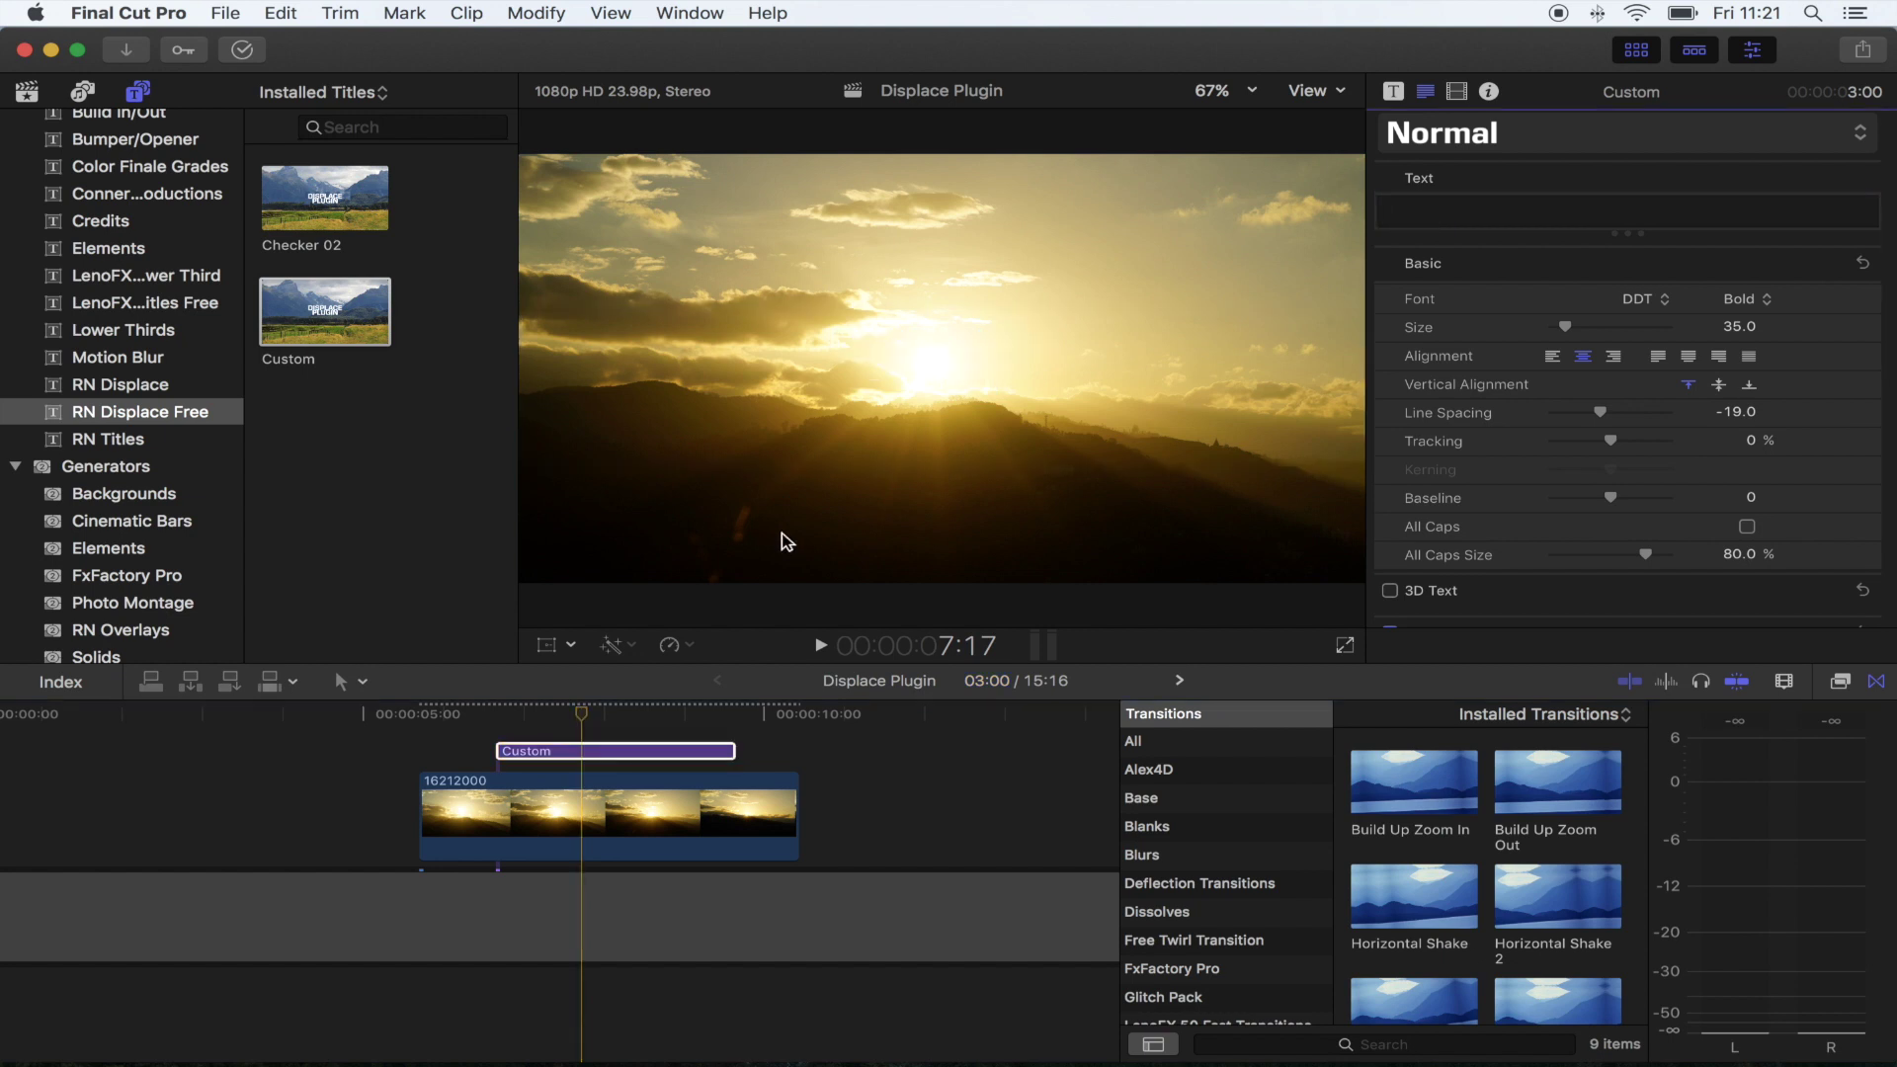
# Set the Custom title's Bump Map source to the checker clip from the library.
pyautogui.click(1388, 90)
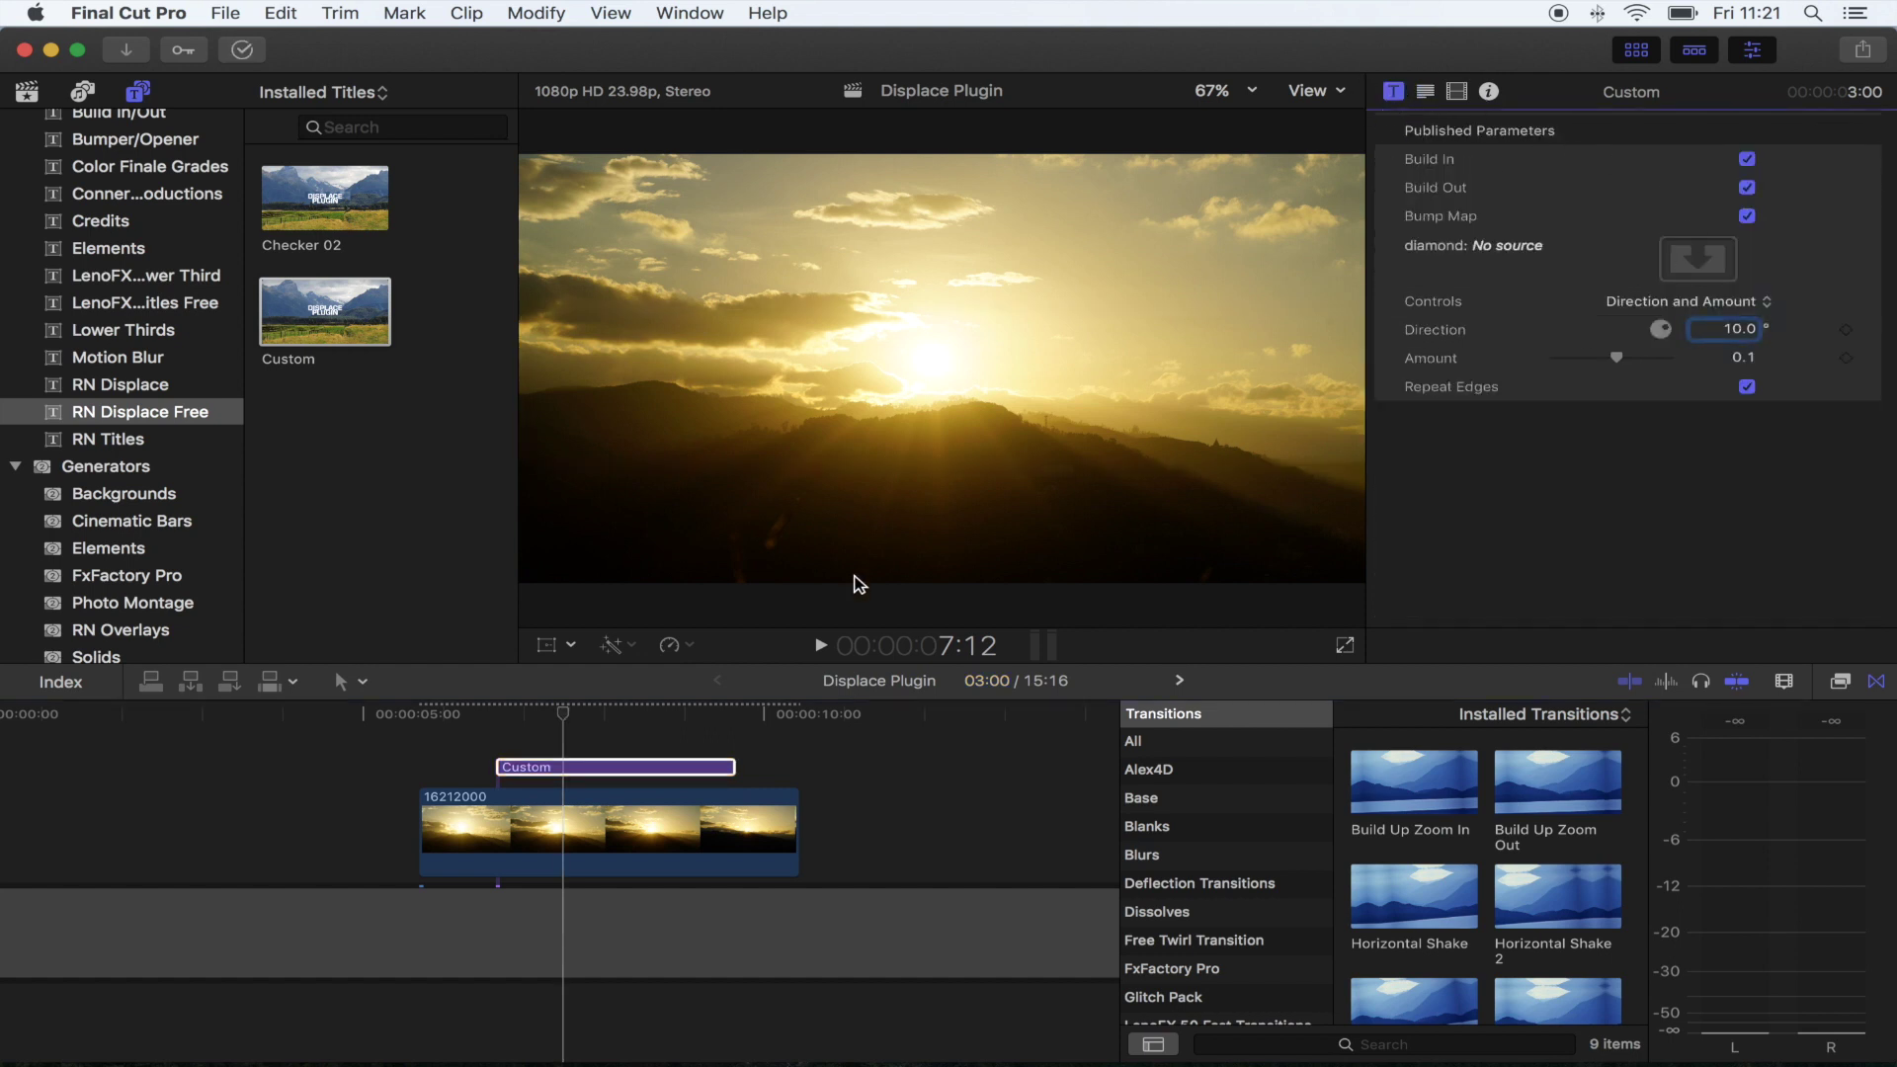
pyautogui.click(677, 767)
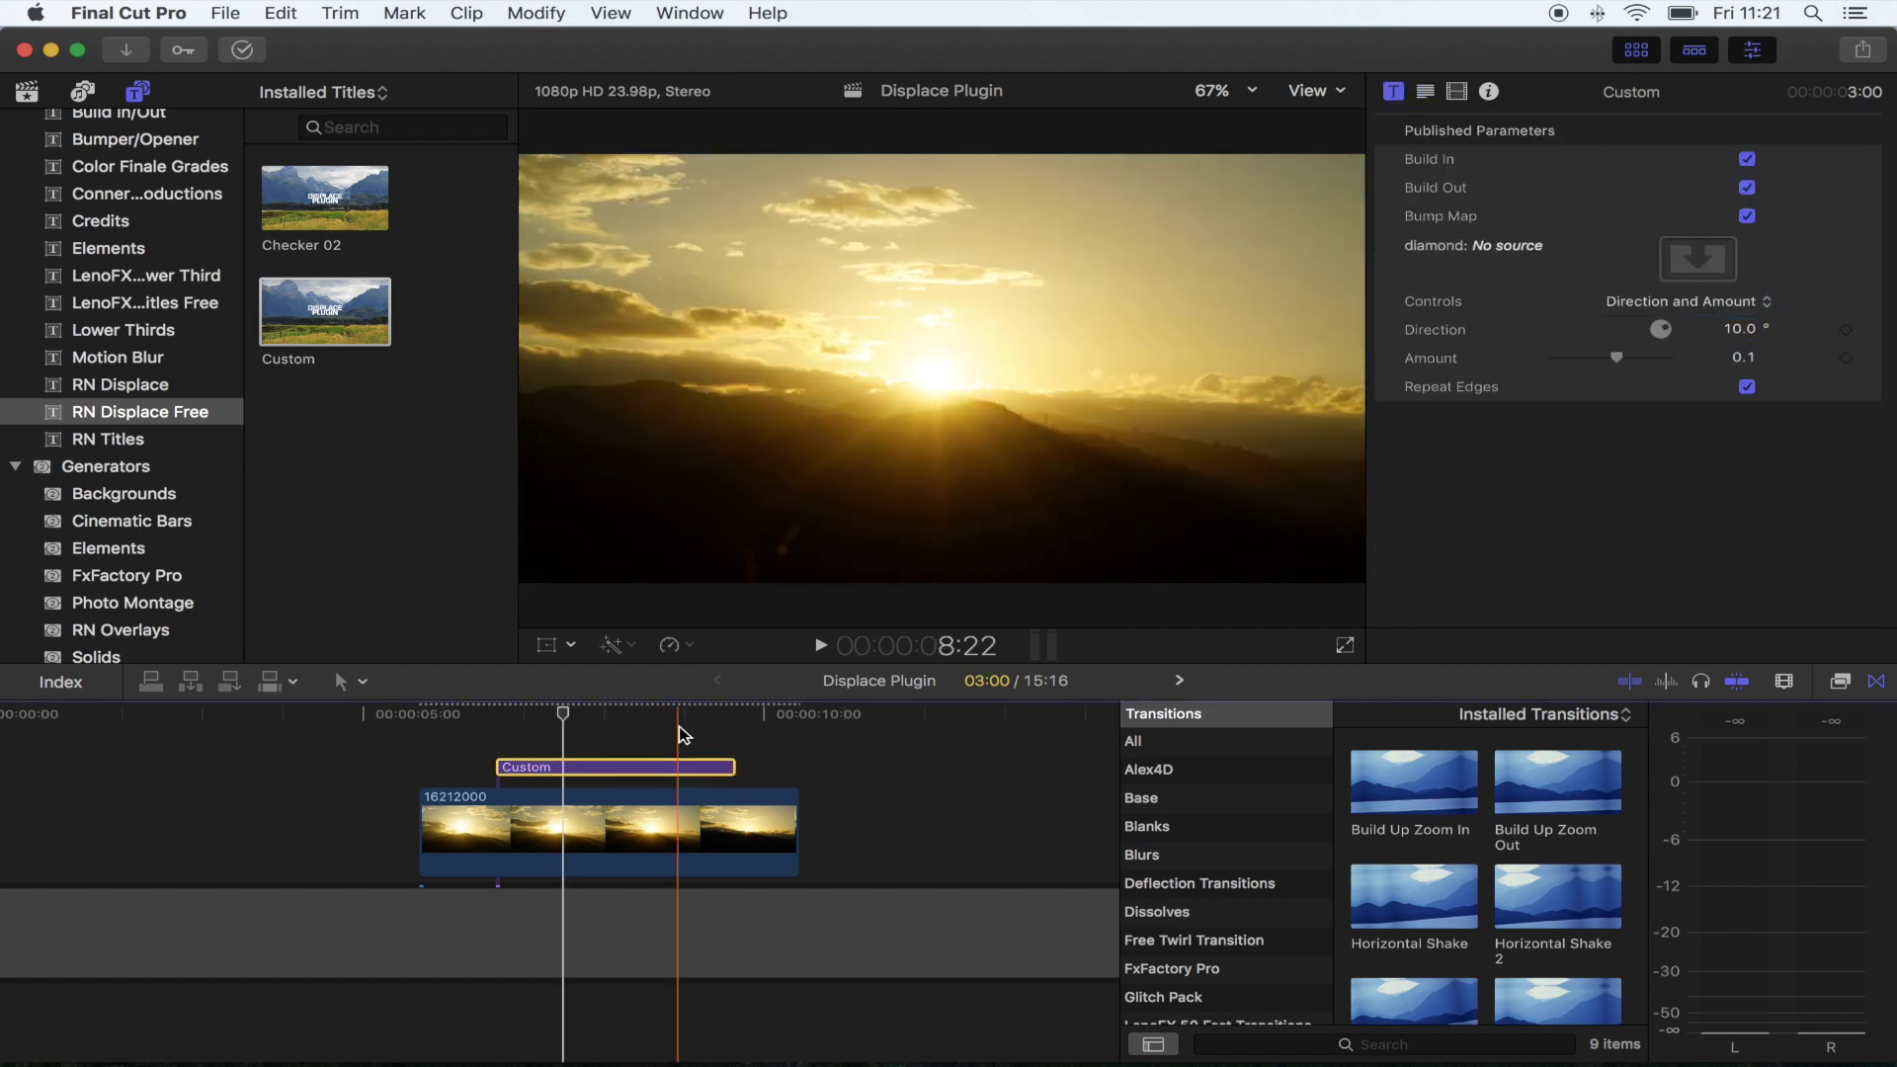
pyautogui.click(1727, 262)
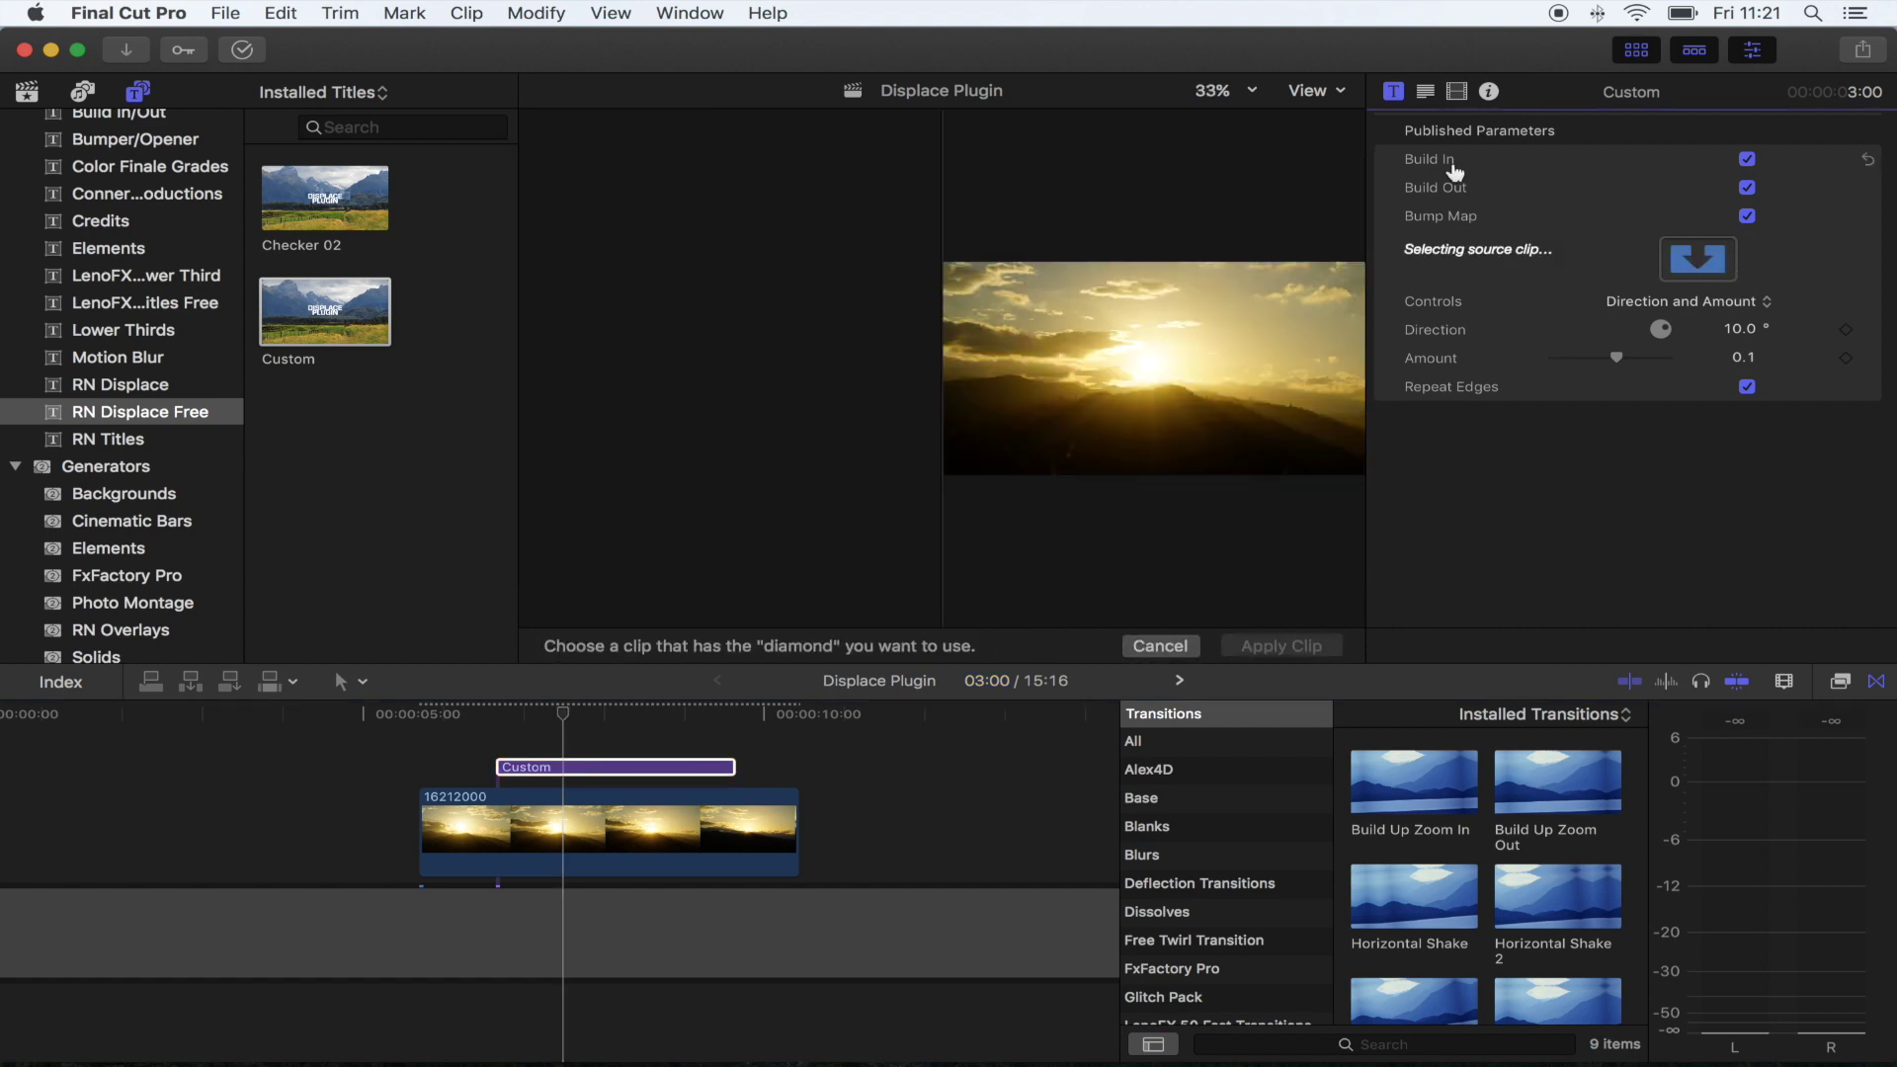
pyautogui.click(28, 92)
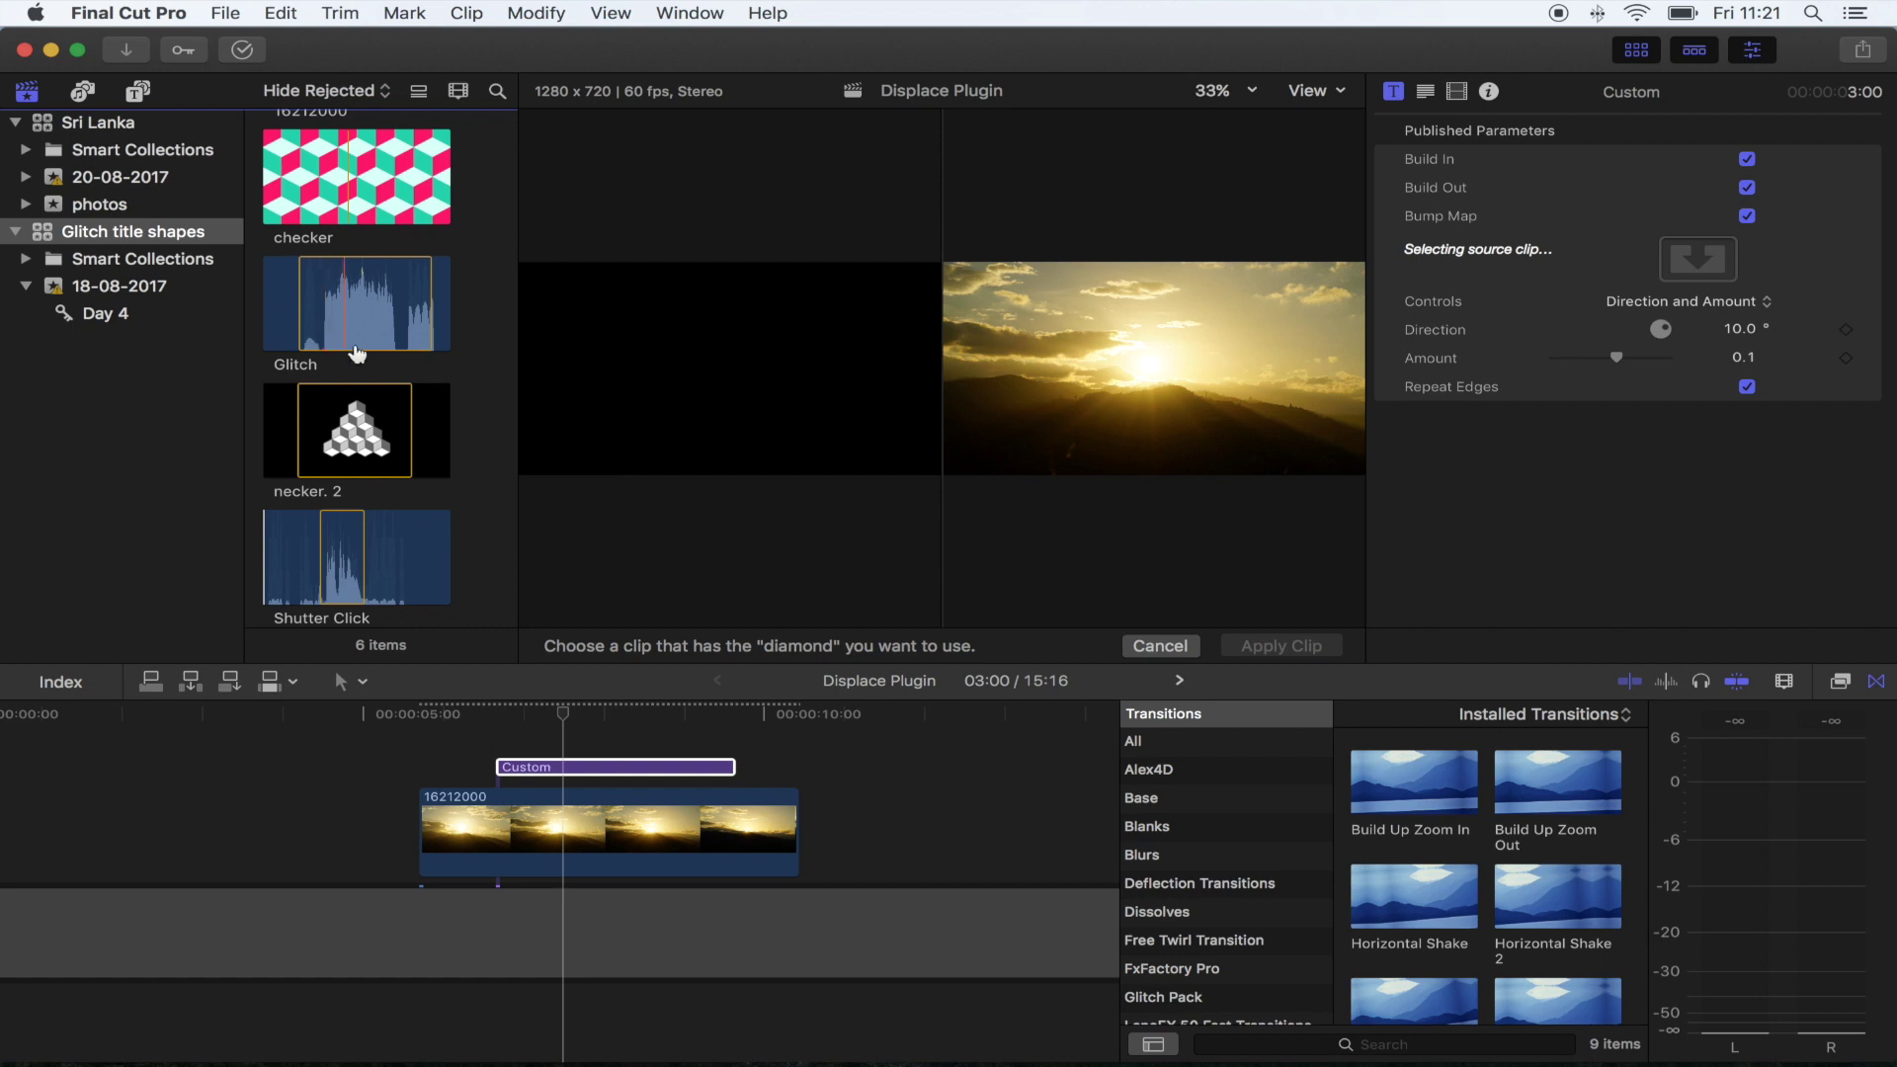
pyautogui.scroll(2, 358, 353)
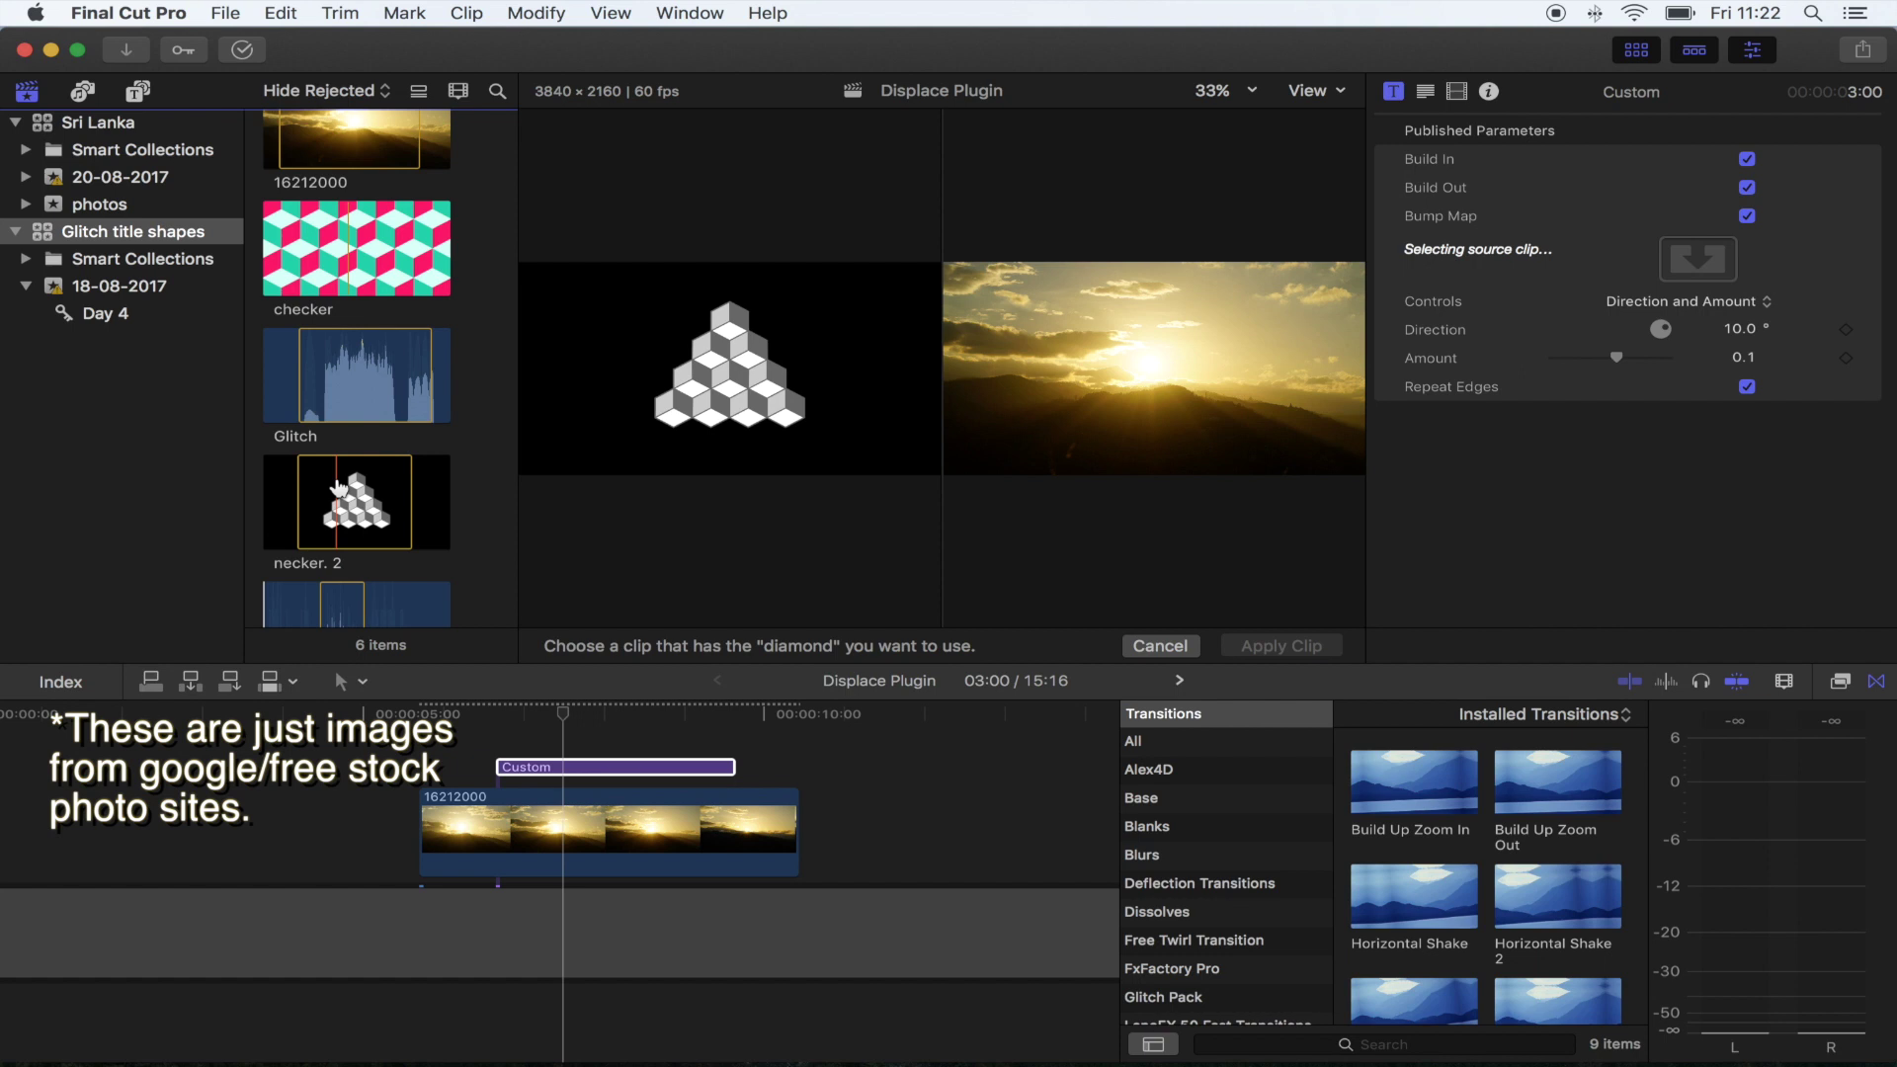
pyautogui.click(337, 258)
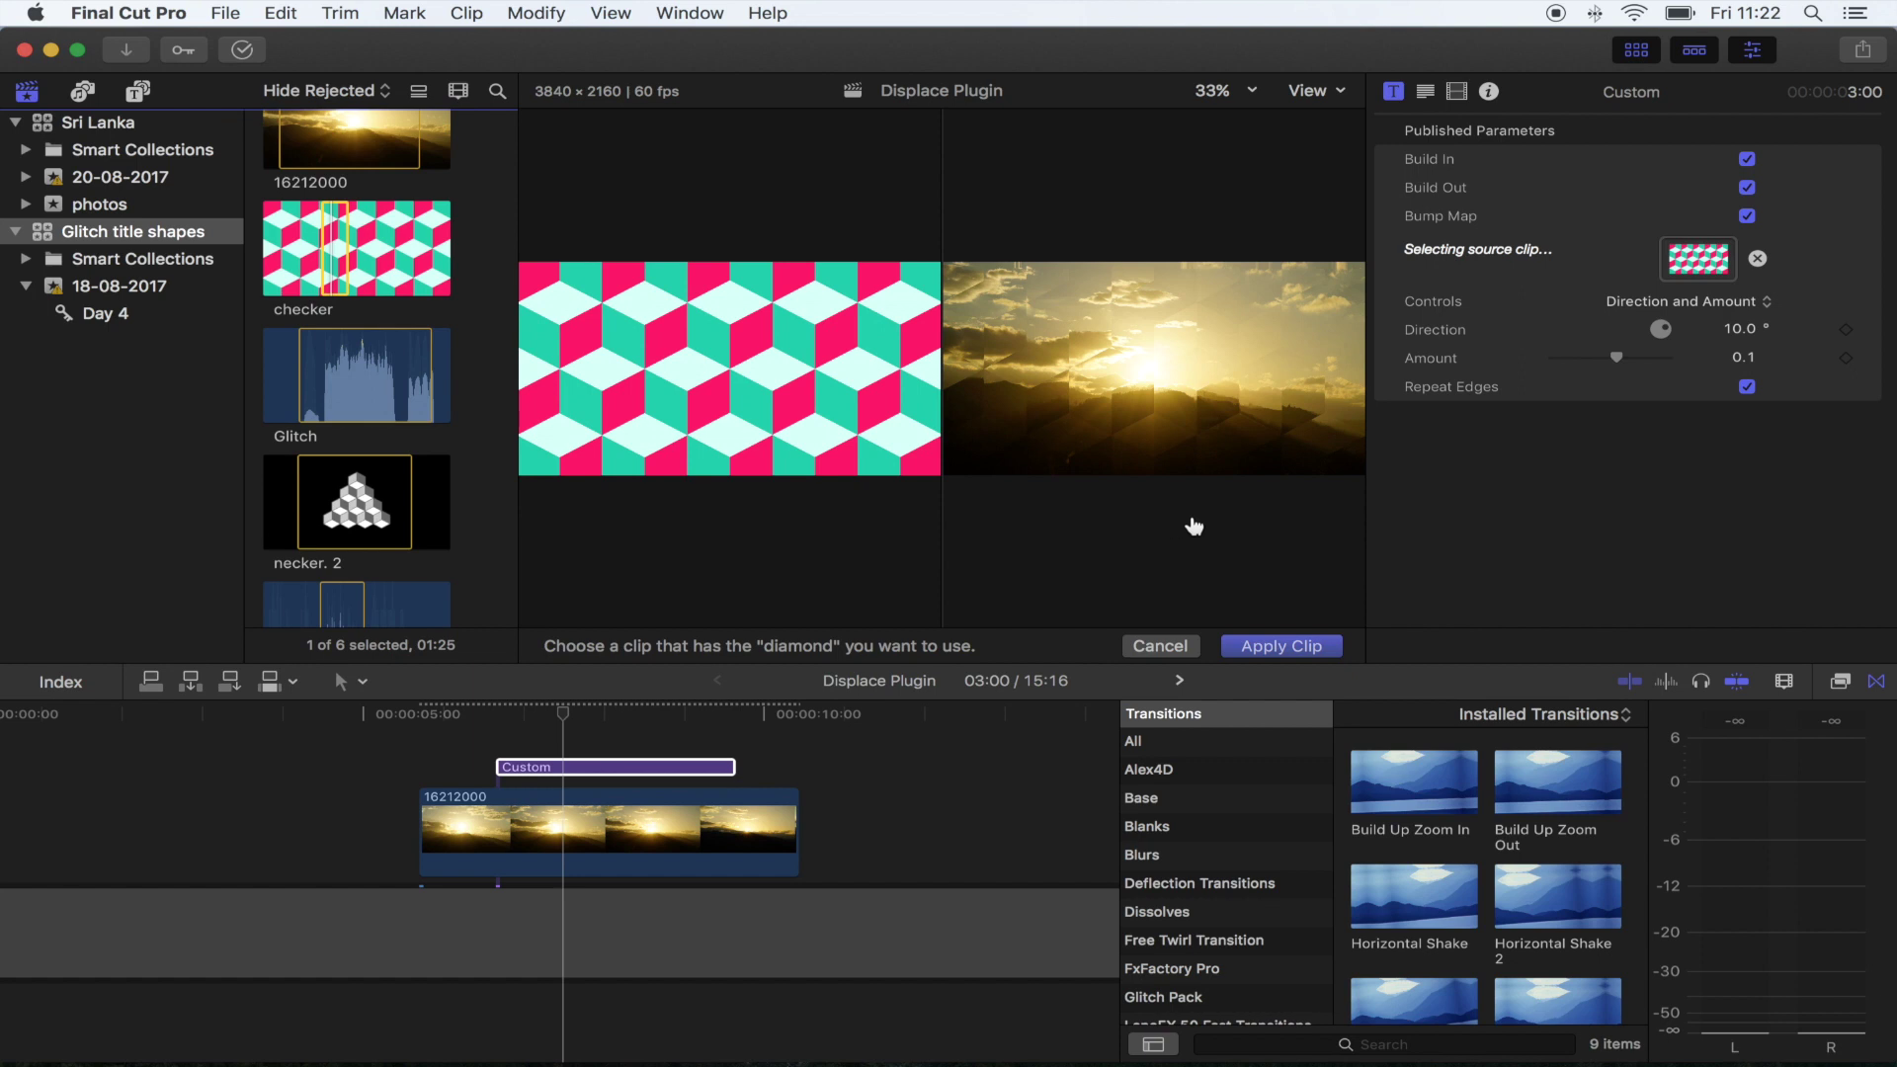
pyautogui.click(1286, 644)
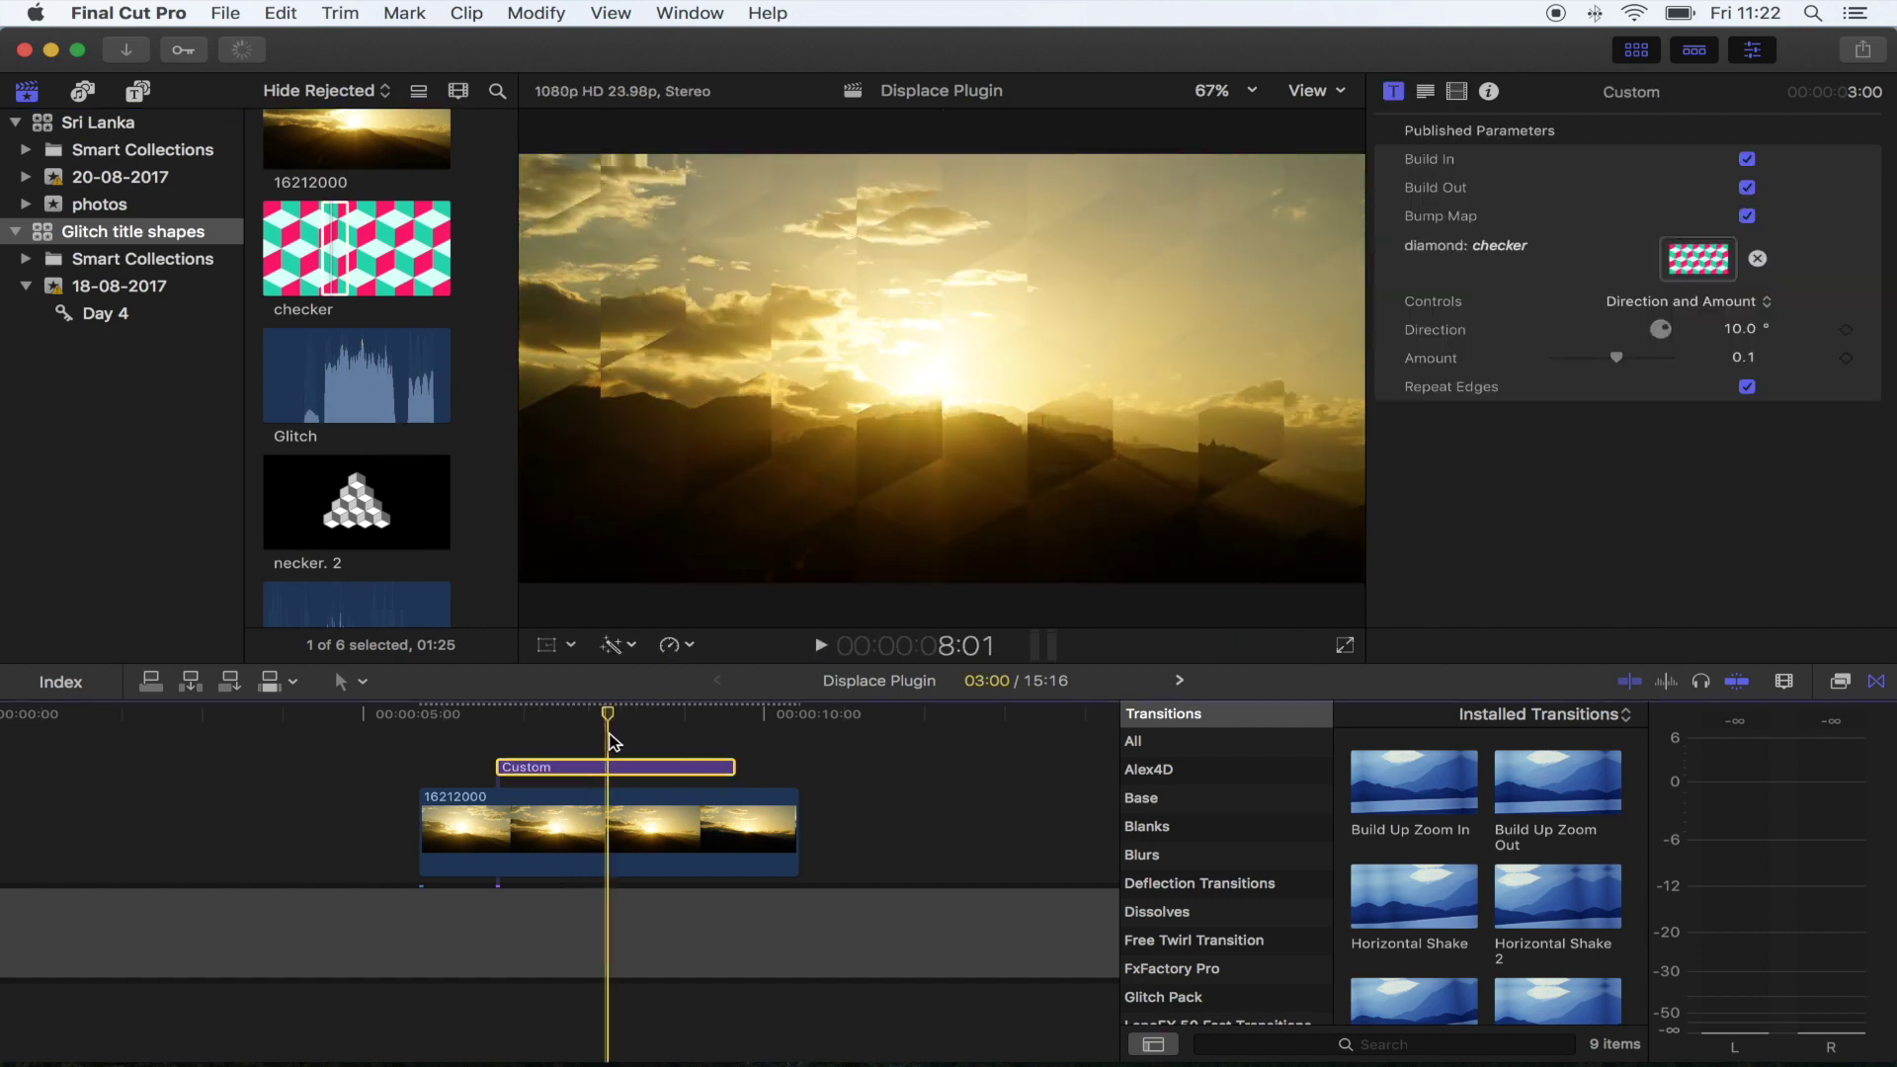
# Move the Custom title 18 frames earlier and lengthen it over more of the sunset clip.
pyautogui.moveTo(1615, 358)
pyautogui.mouseDown()
pyautogui.moveTo(1575, 356)
pyautogui.moveTo(1635, 364)
pyautogui.moveTo(1583, 361)
pyautogui.moveTo(1602, 360)
pyautogui.mouseUp()
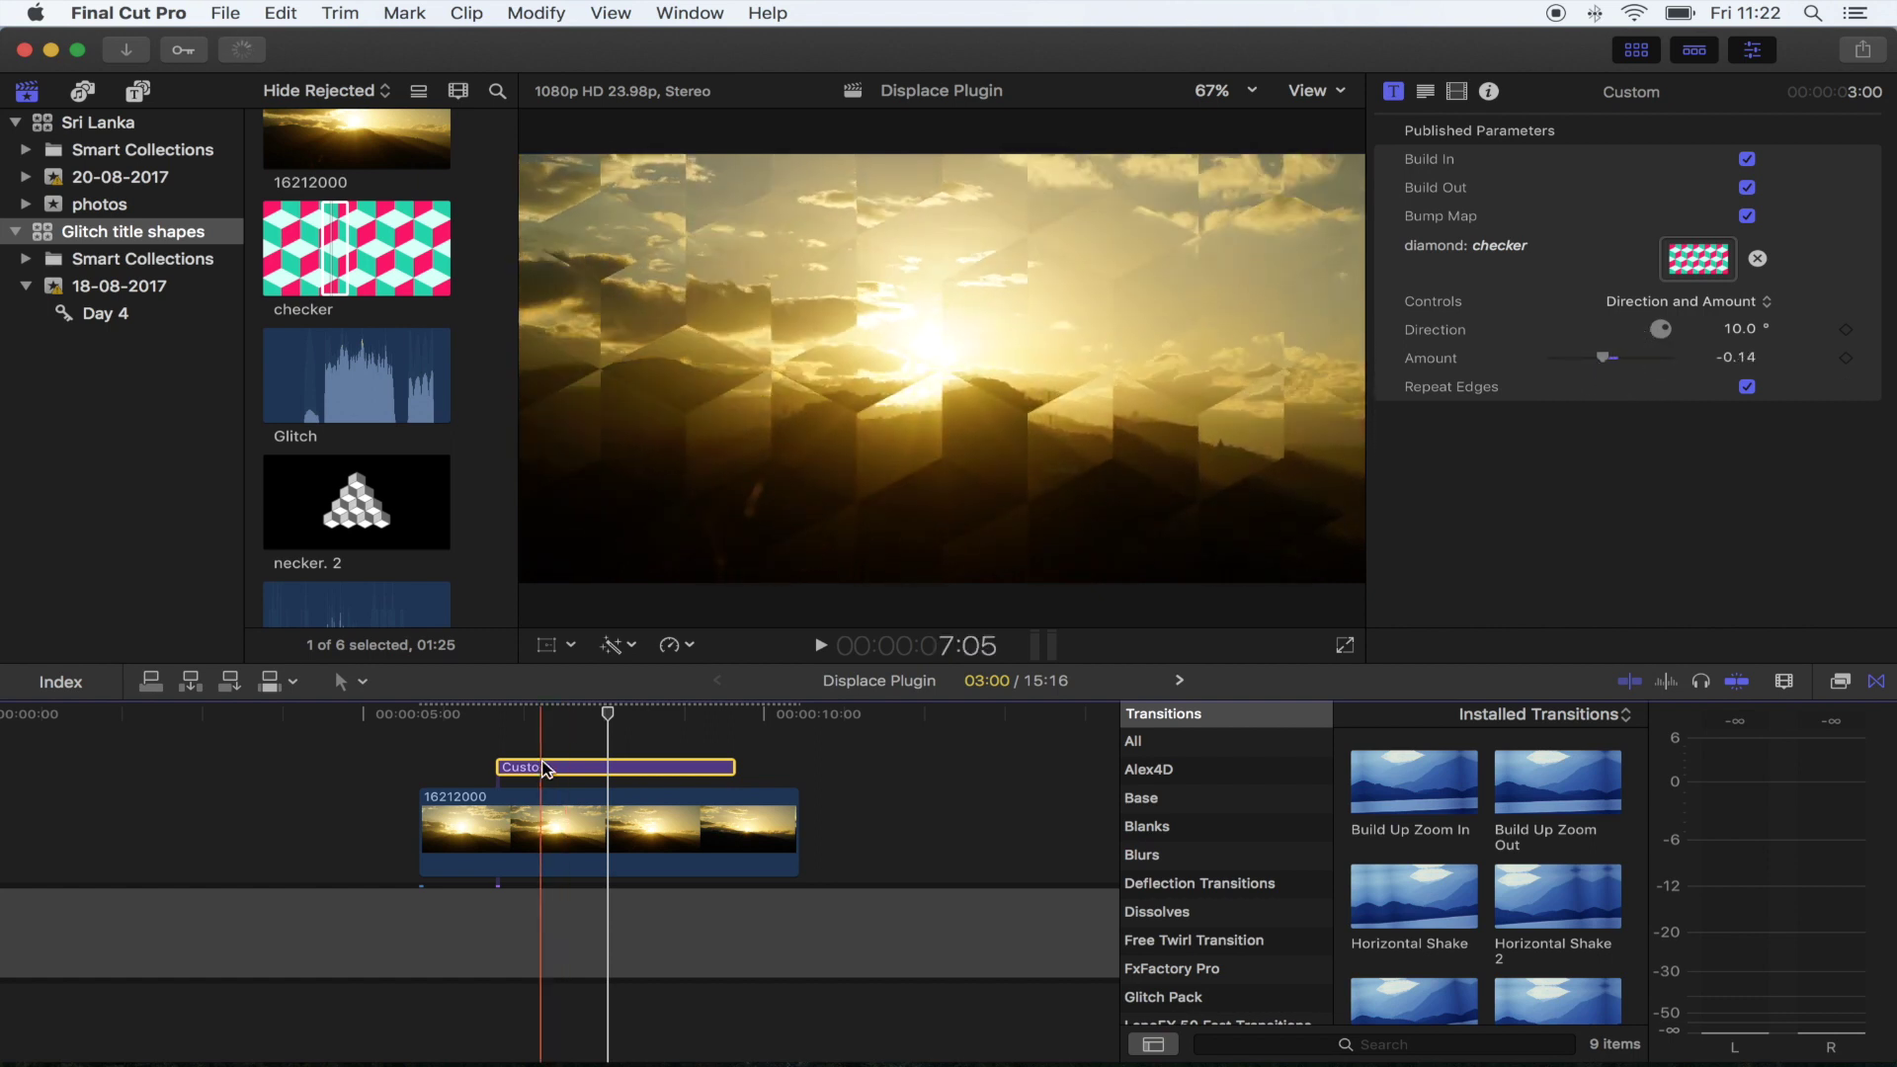
pyautogui.moveTo(543, 767); pyautogui.dragTo(468, 771)
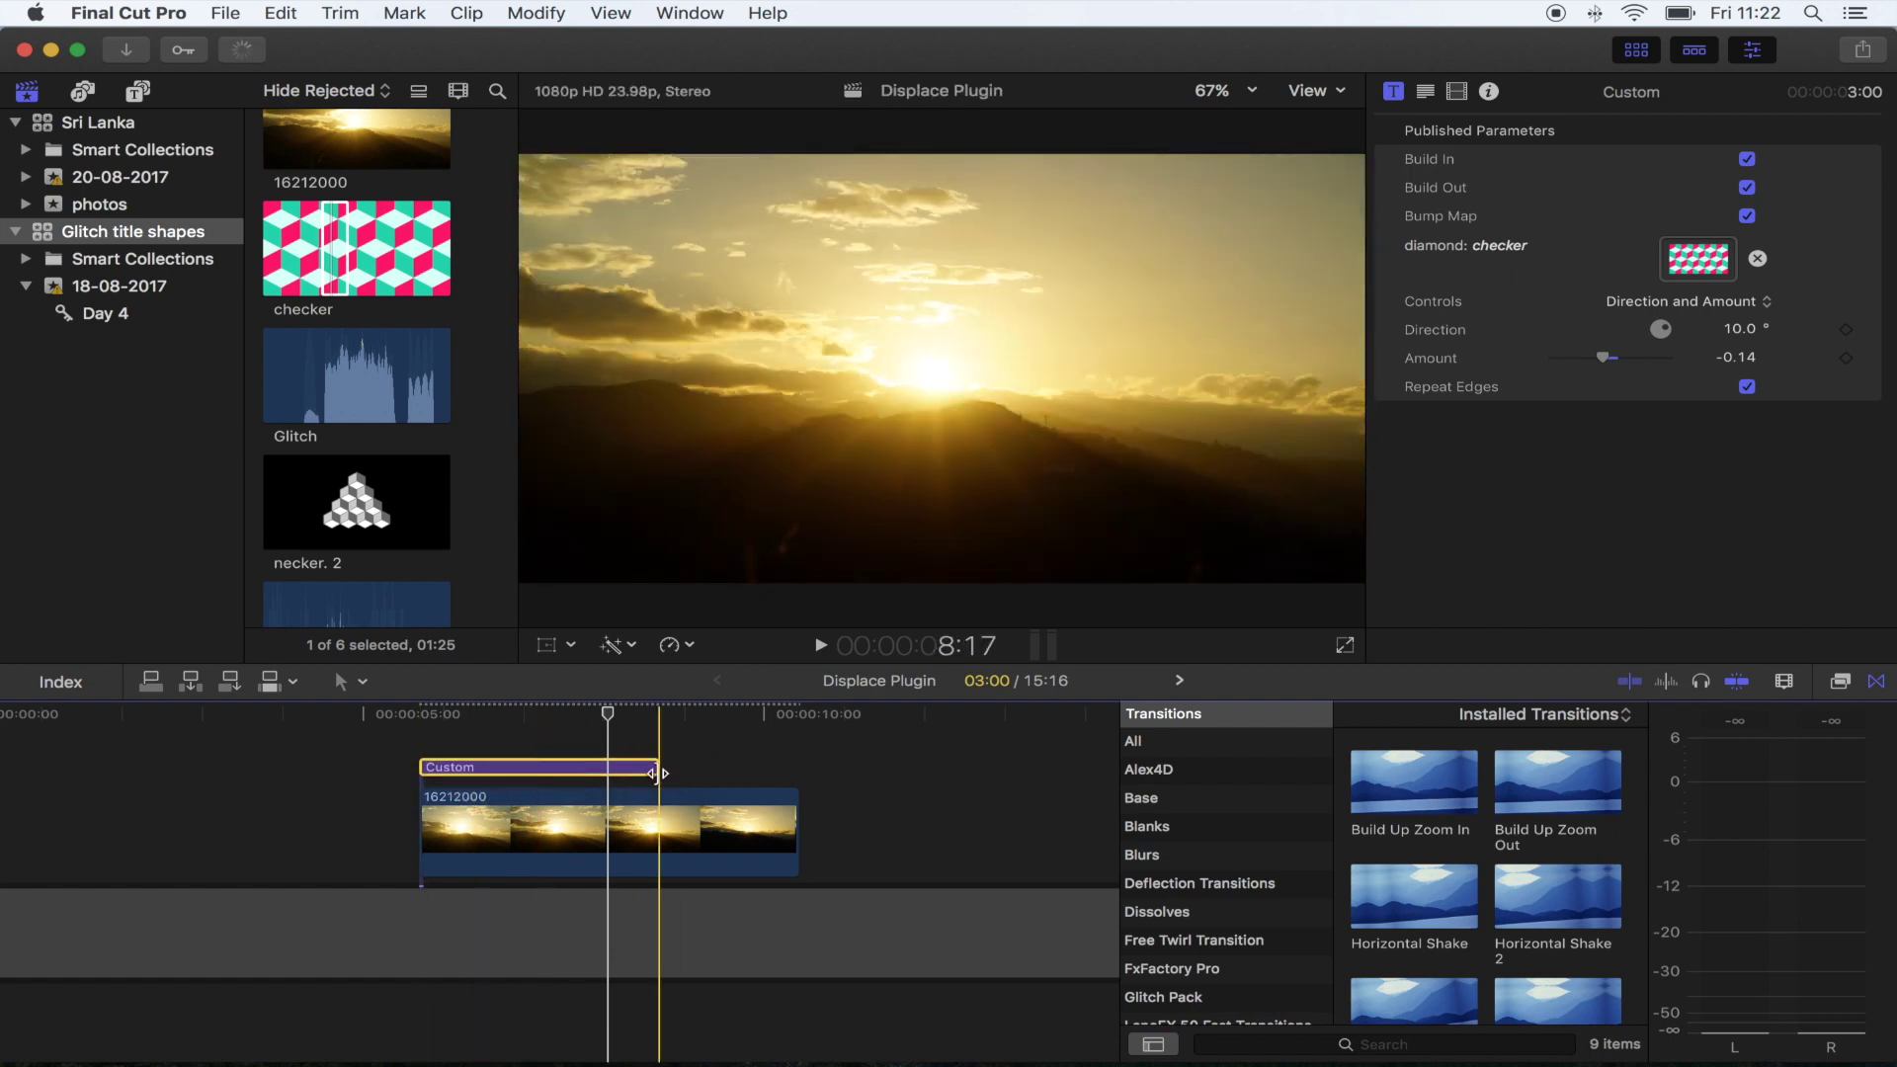
pyautogui.moveTo(672, 769); pyautogui.dragTo(798, 783)
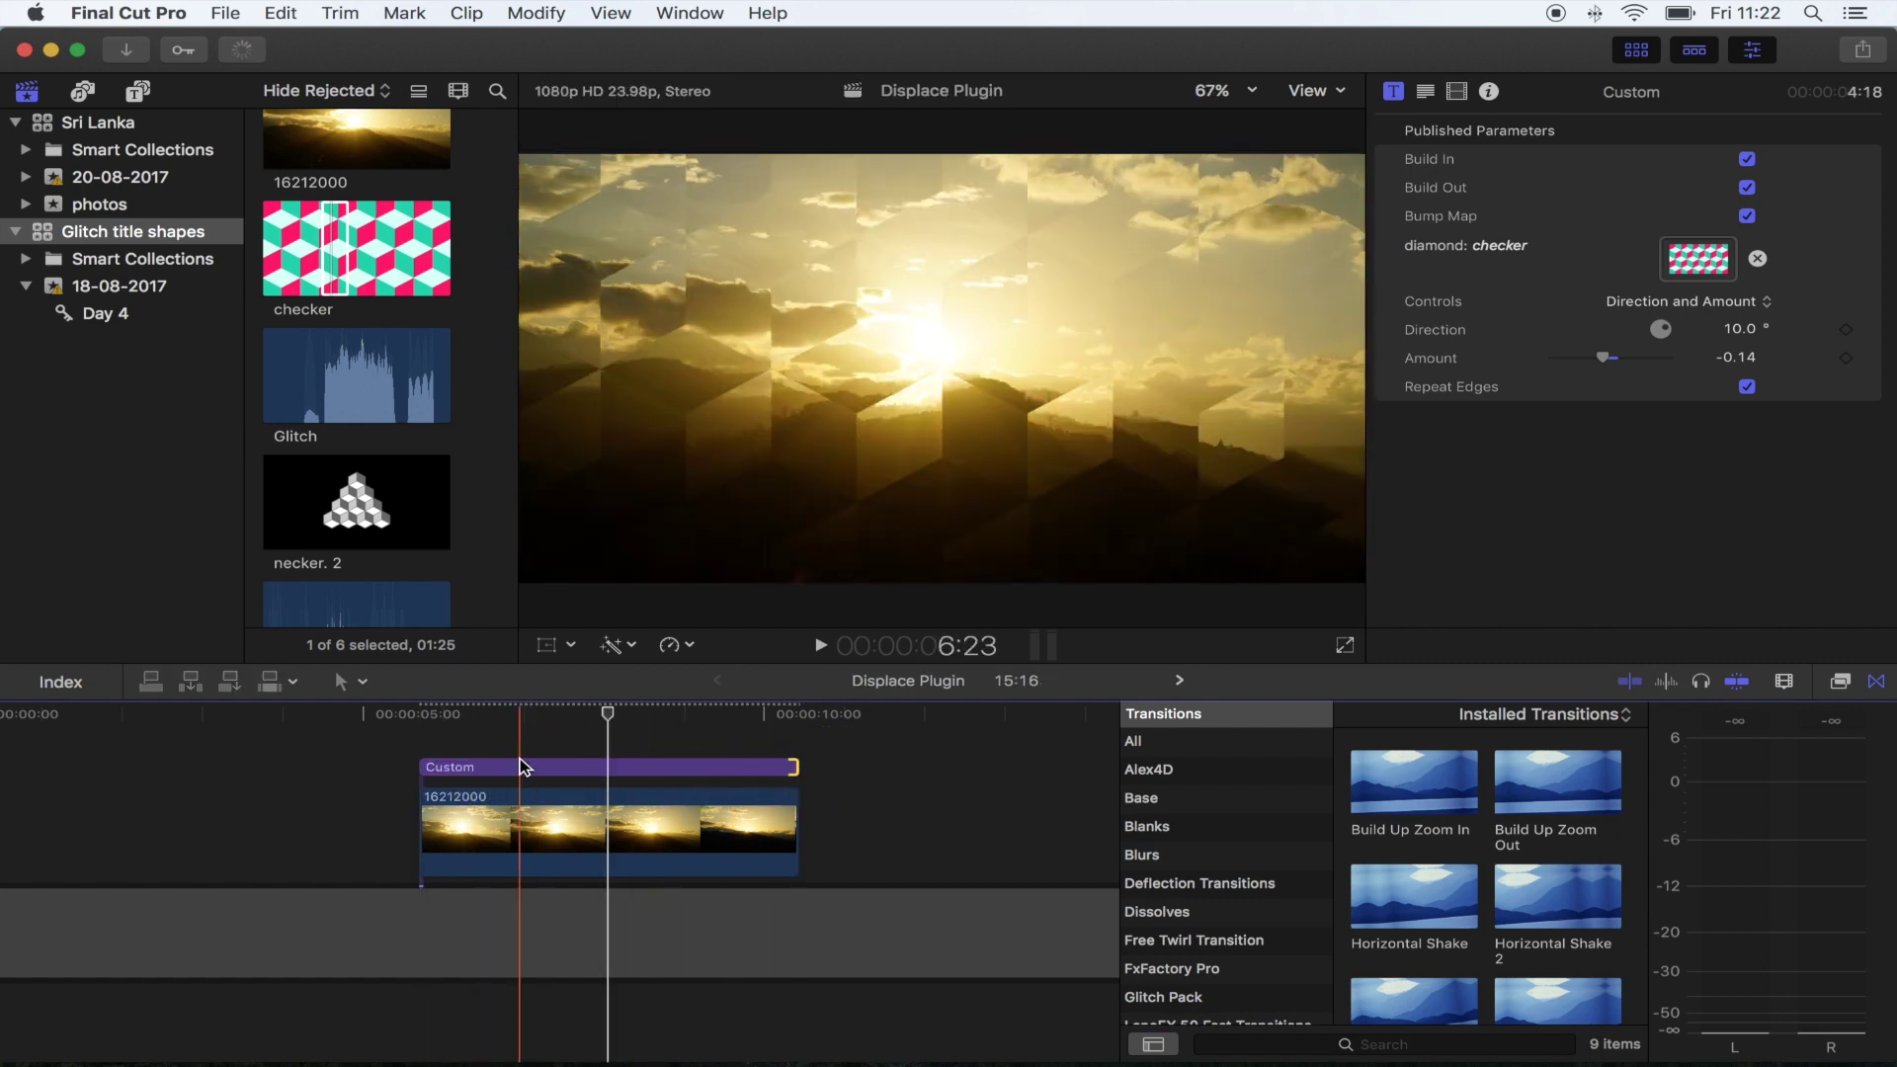
pyautogui.click(514, 766)
pyautogui.click(475, 775)
pyautogui.moveTo(474, 715); pyautogui.dragTo(426, 713)
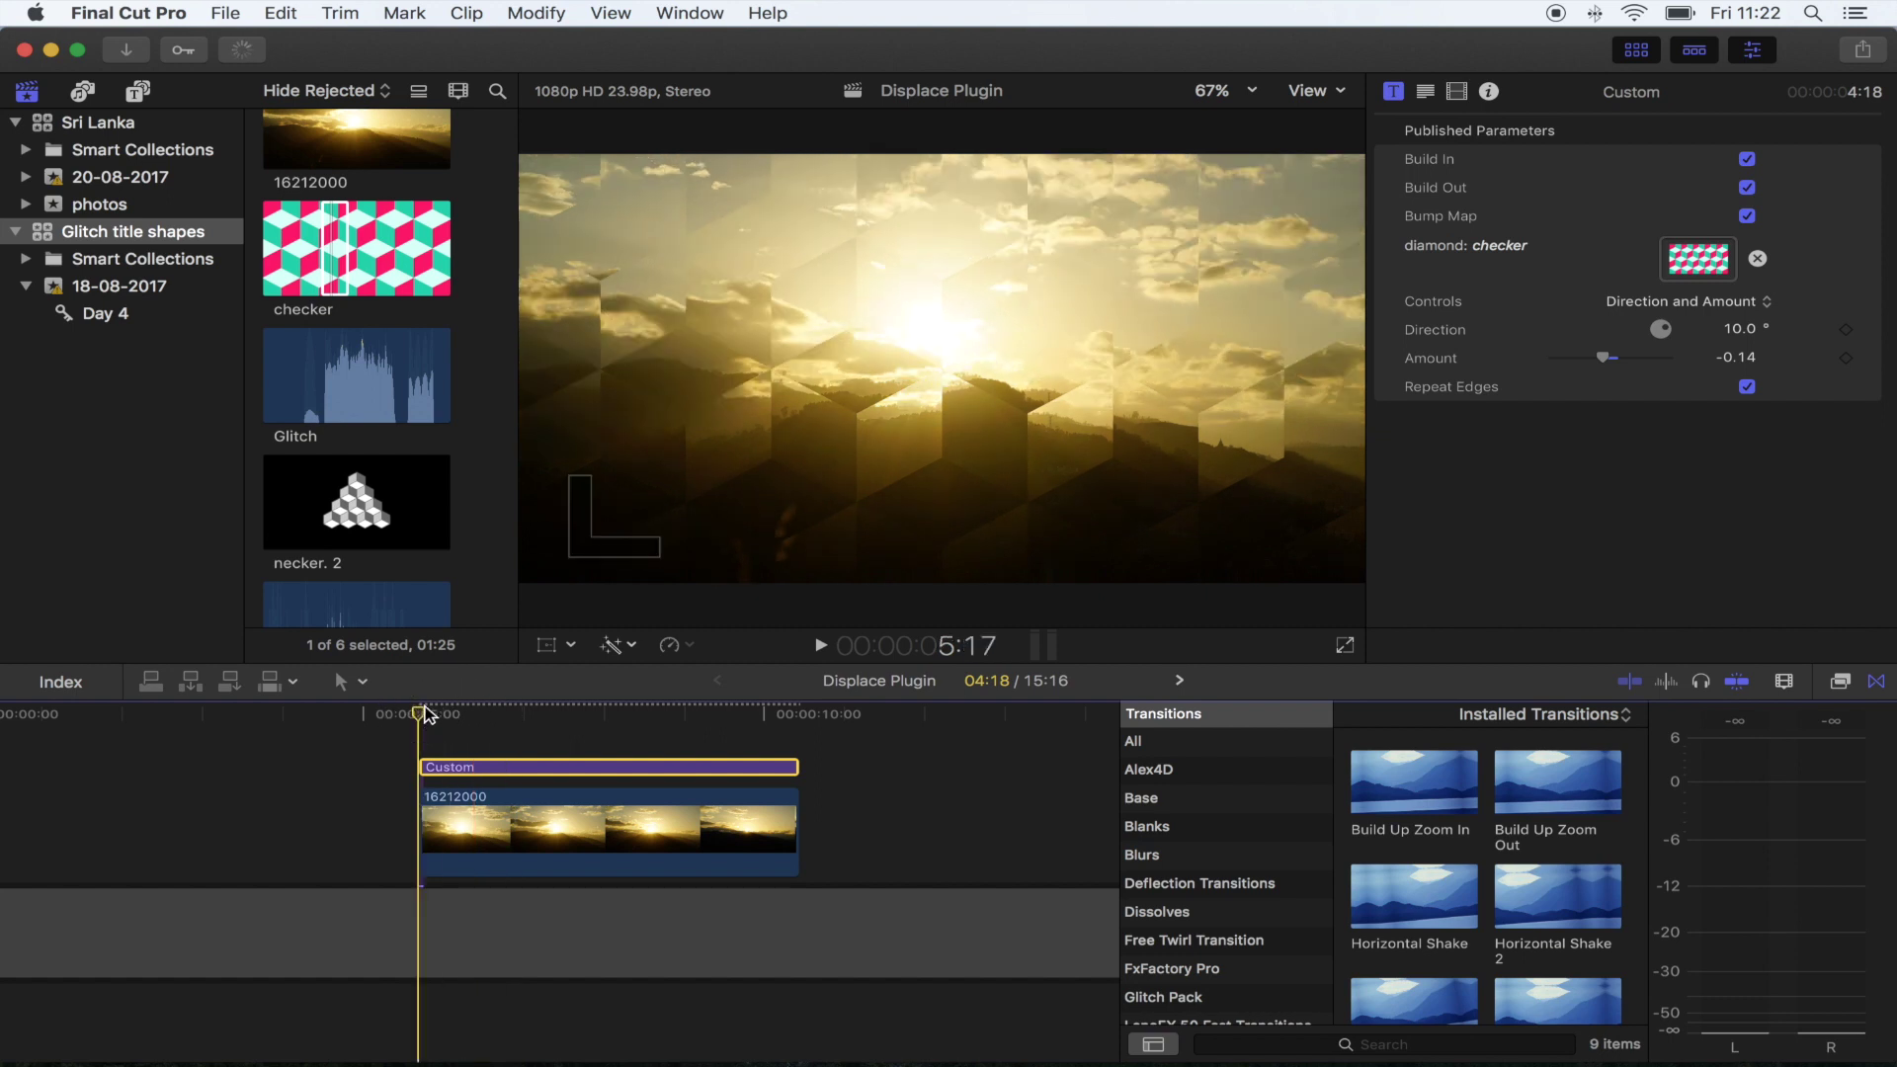
# Keyframe the displacement Amount from 0 at the title's start to -0.1, then play it back.
pyautogui.click(1744, 357)
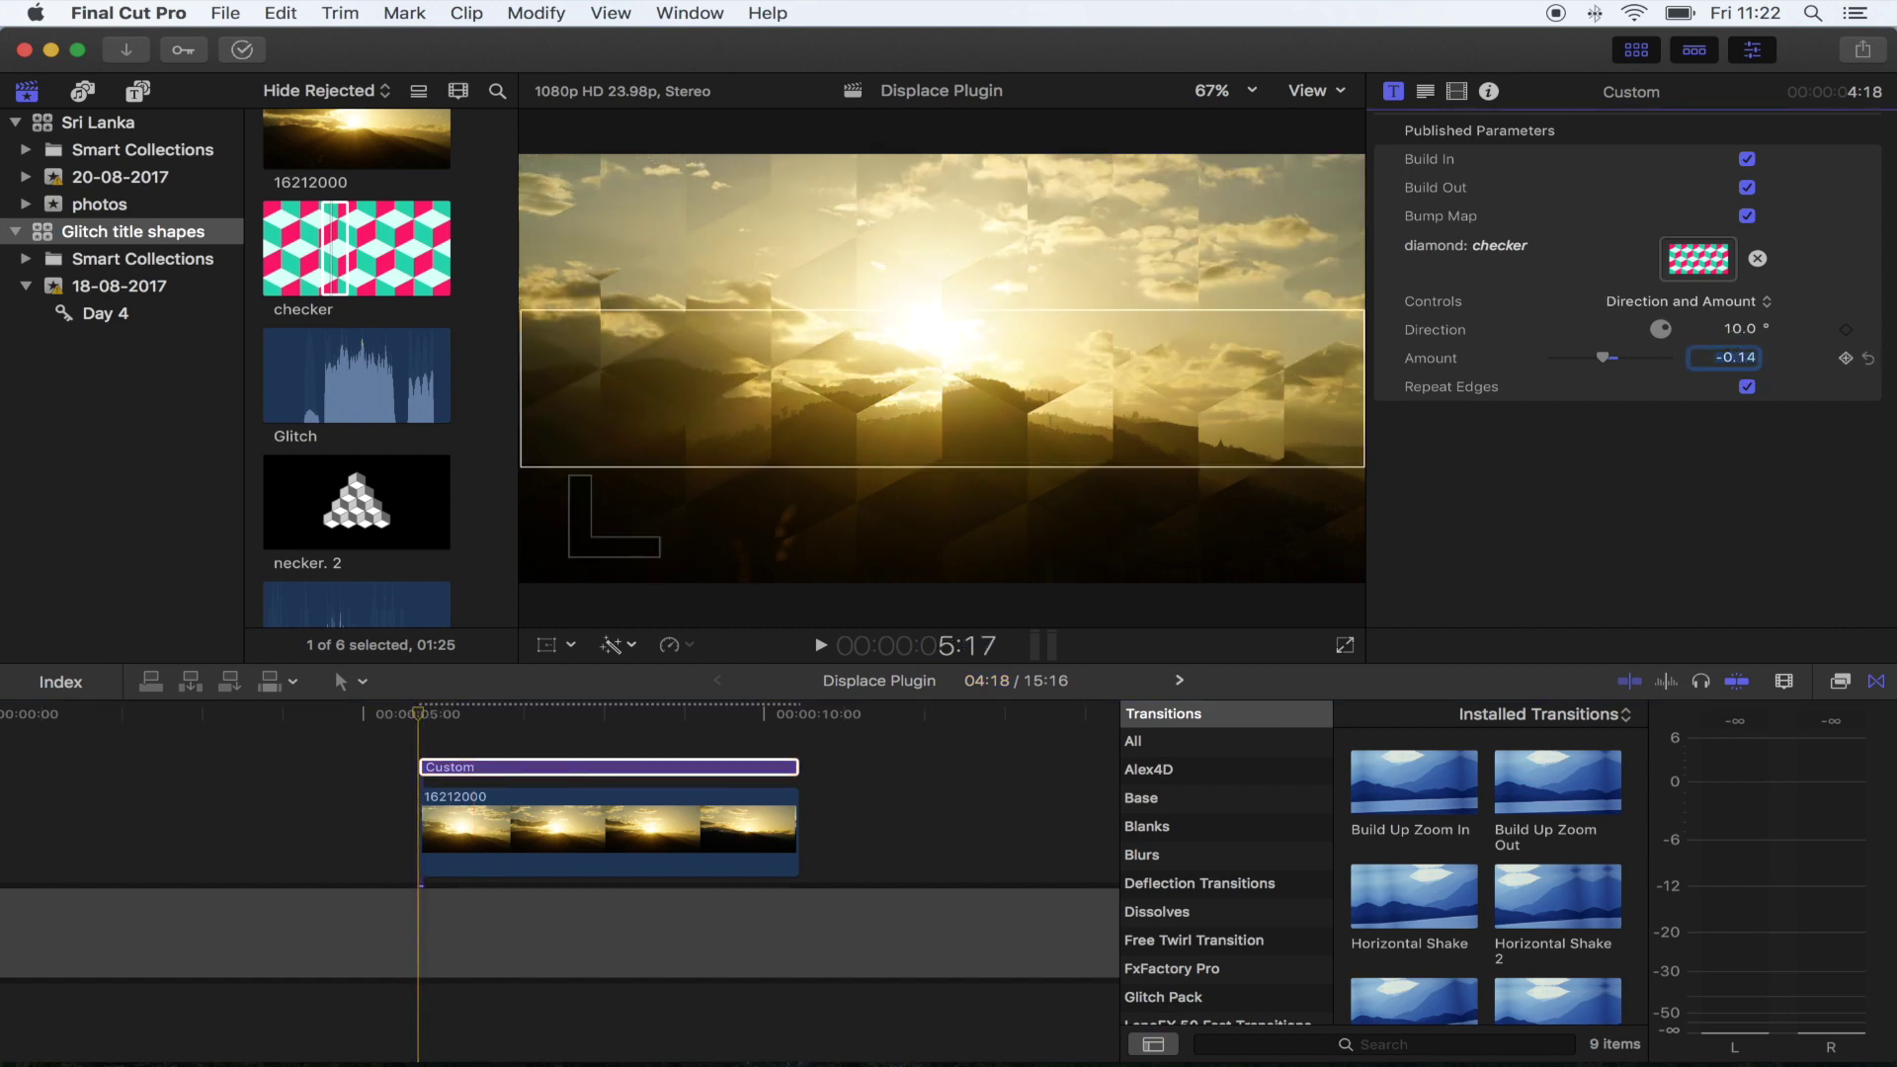
pyautogui.write('0')
pyautogui.press('Return')
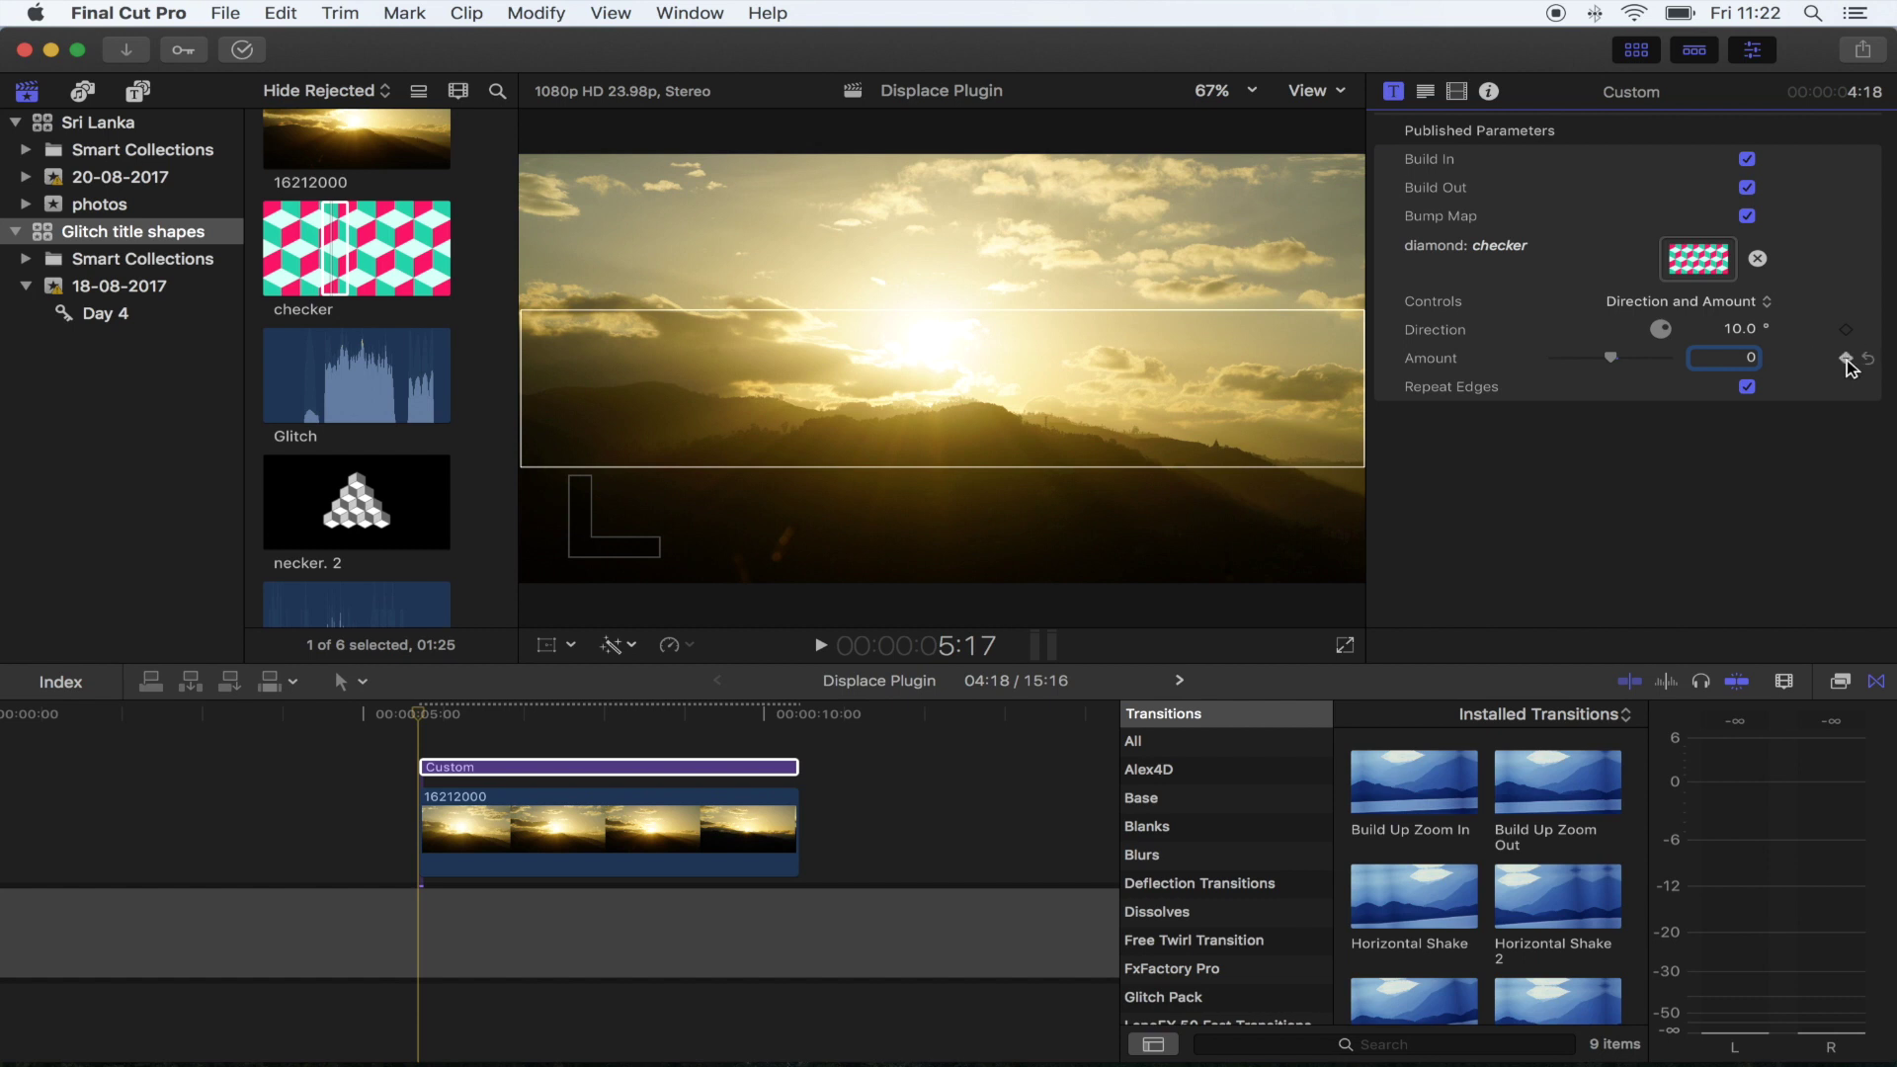
pyautogui.moveTo(420, 709); pyautogui.dragTo(784, 715)
pyautogui.moveTo(1610, 358); pyautogui.dragTo(1601, 363)
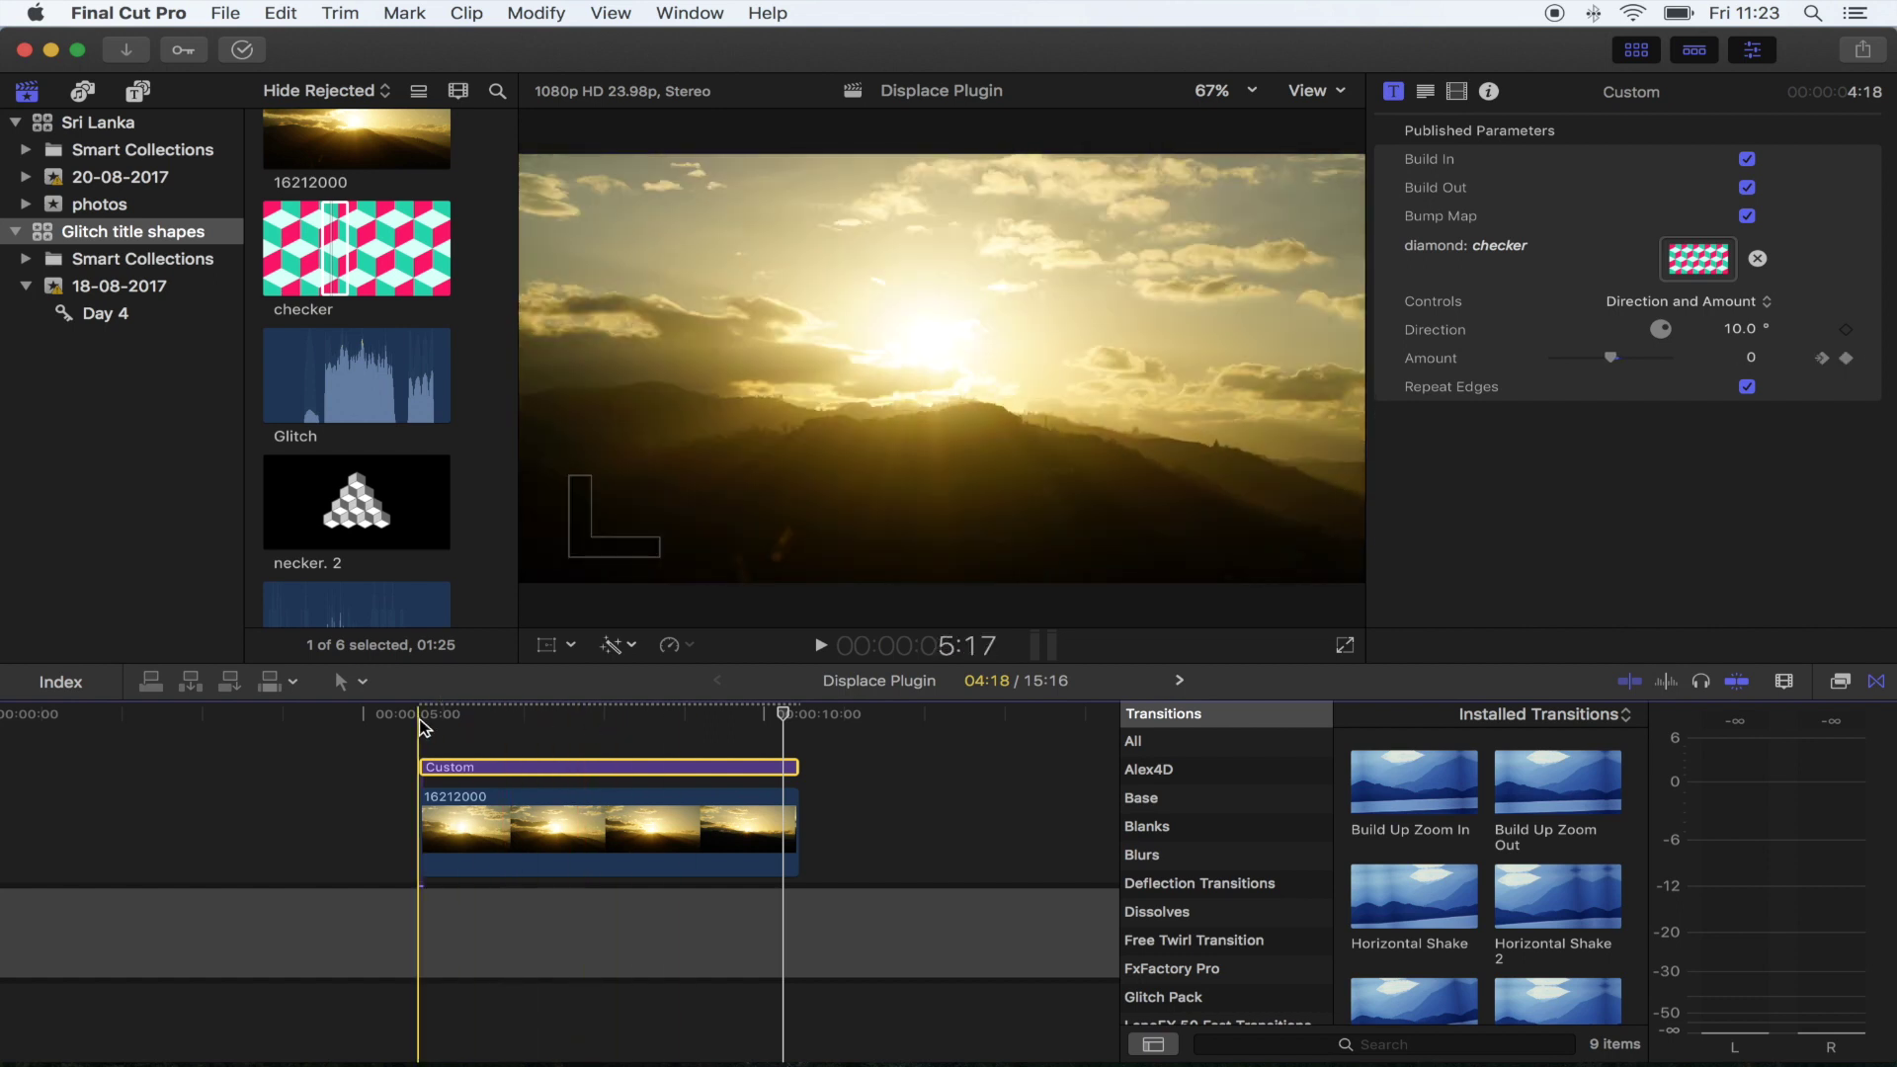
pyautogui.press('space')
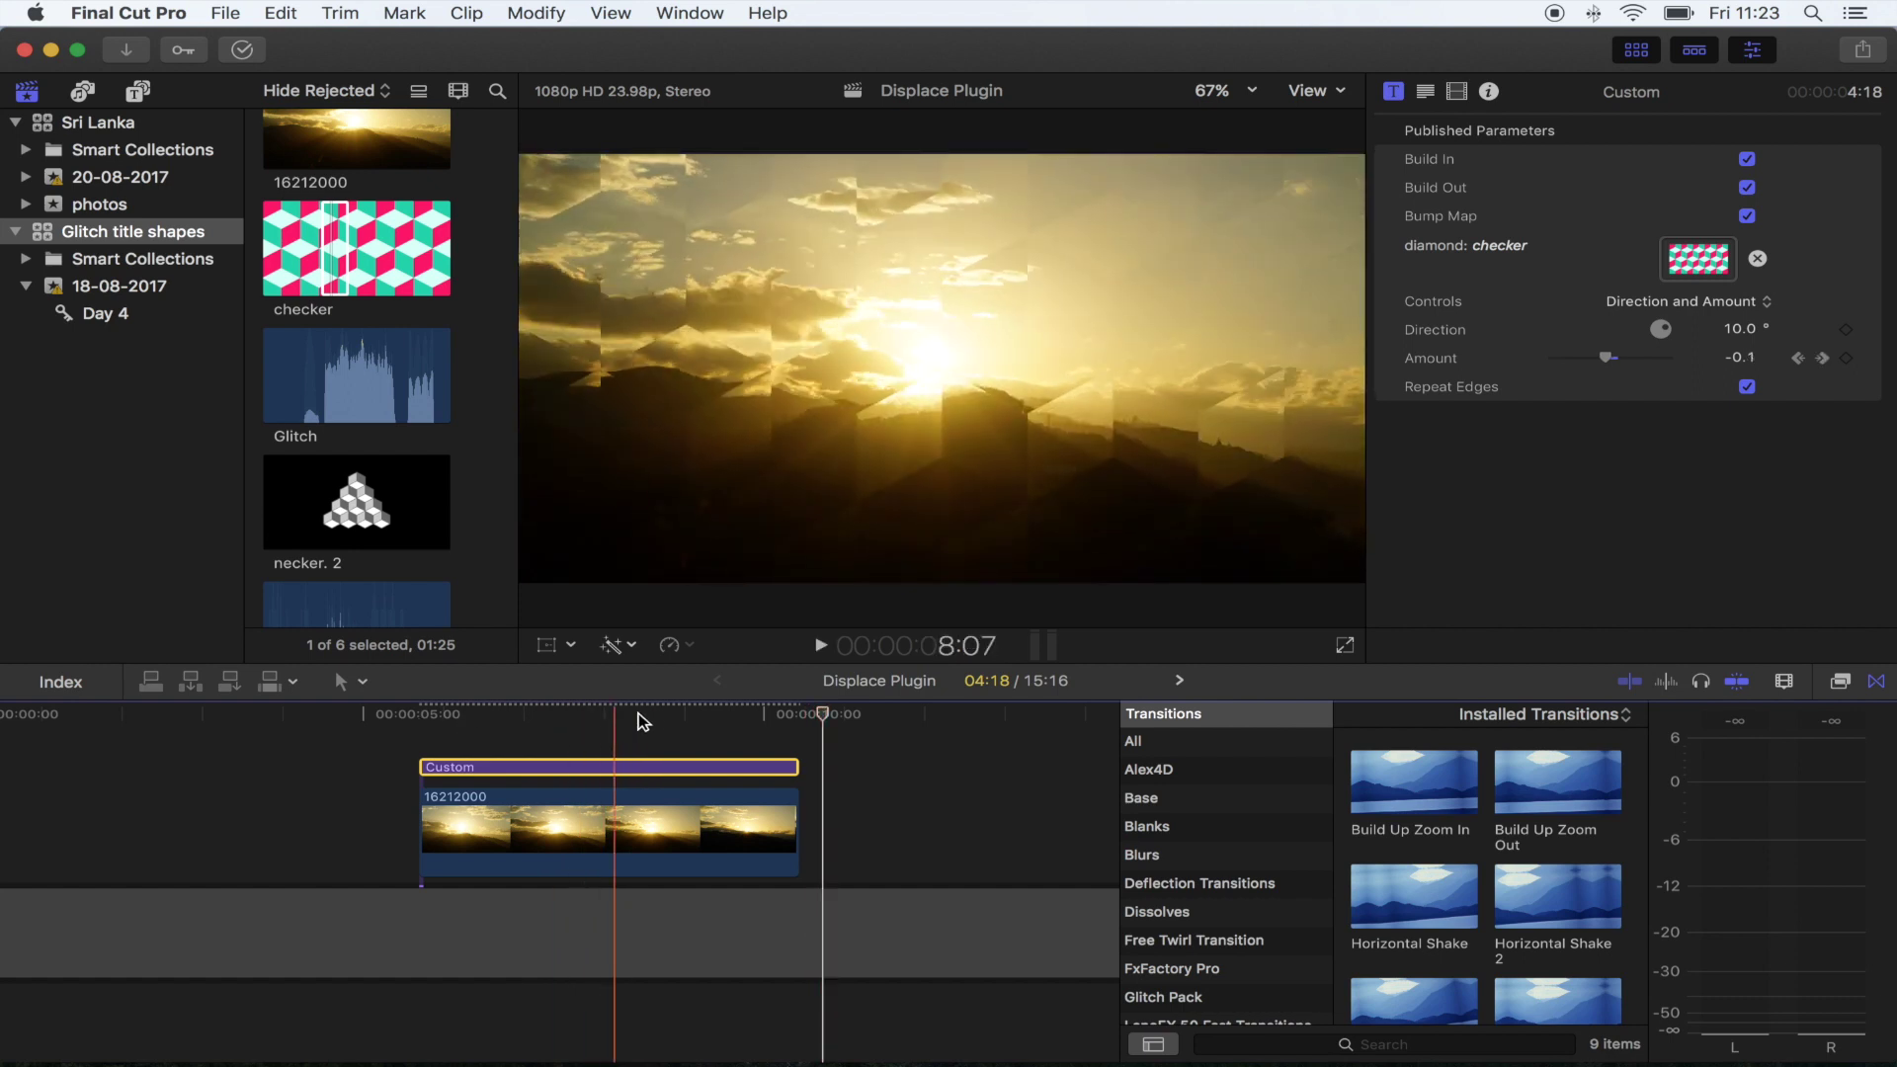
pyautogui.click(514, 743)
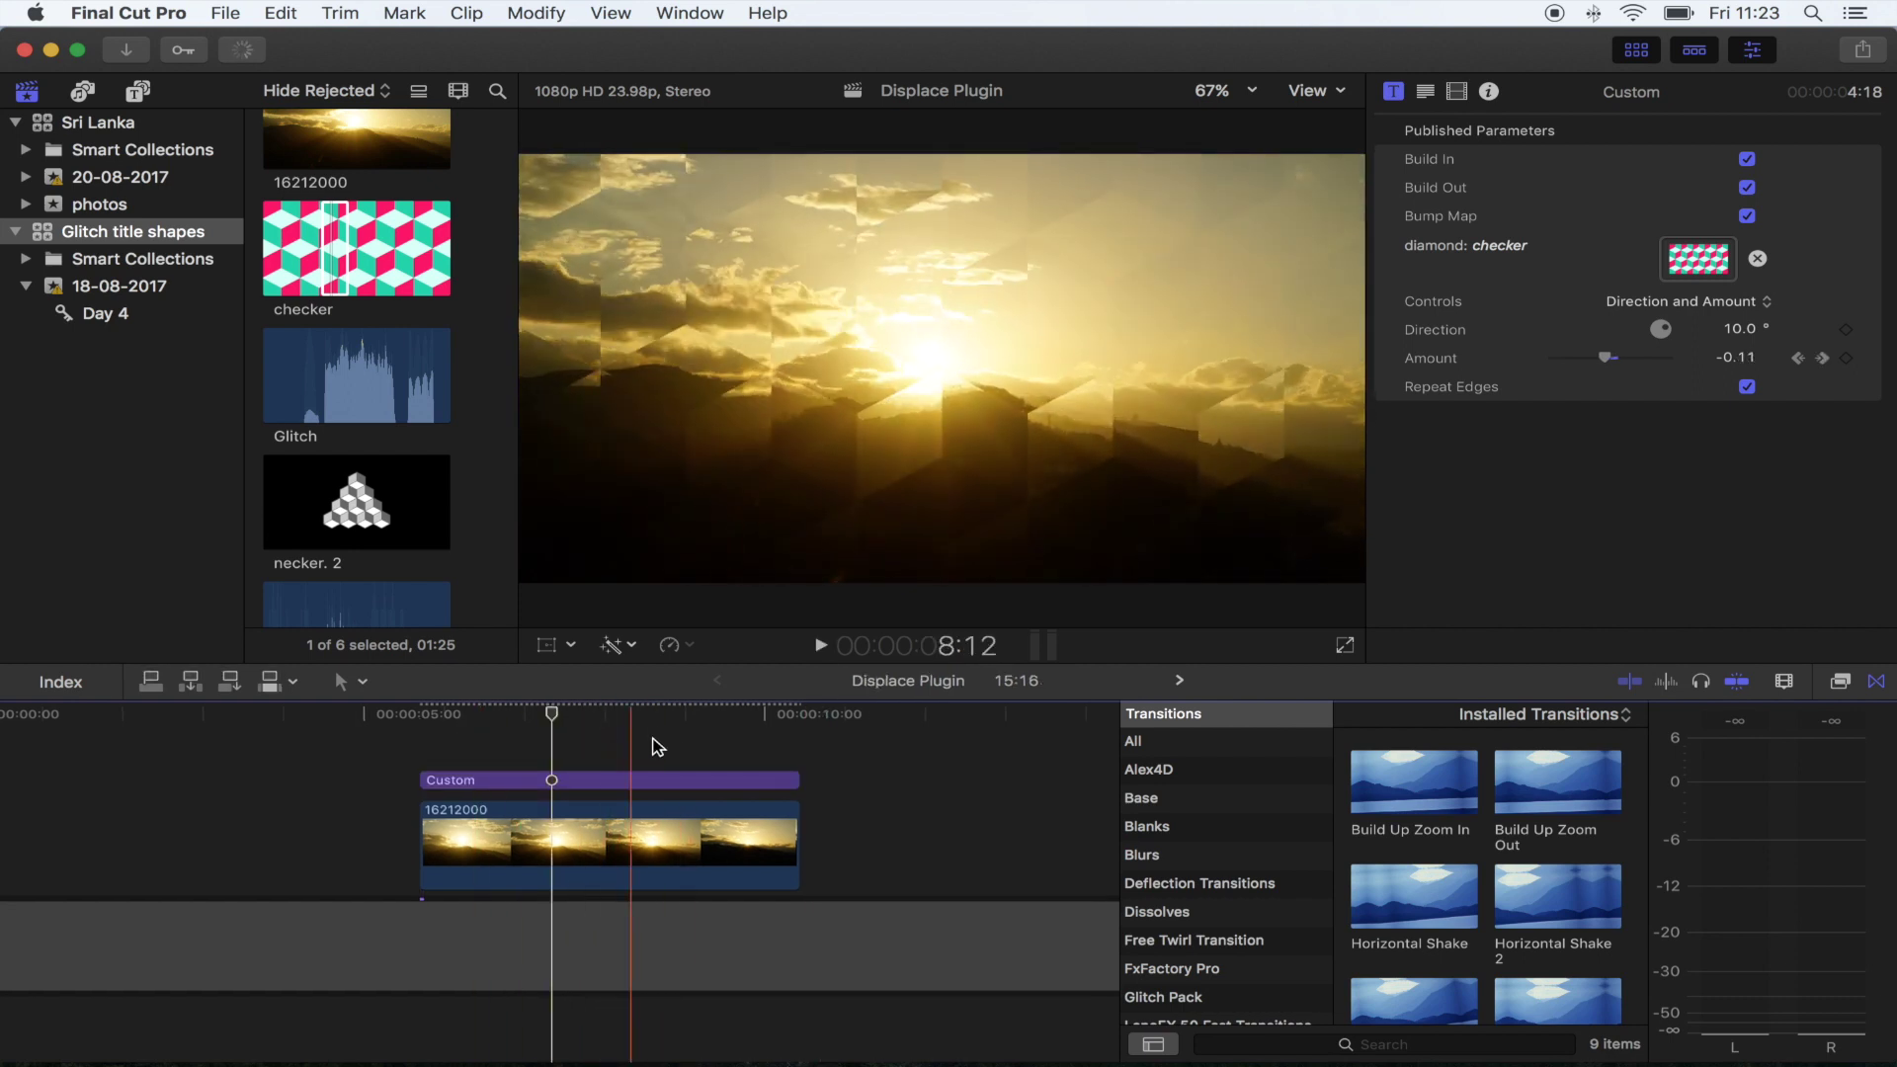
pyautogui.click(141, 93)
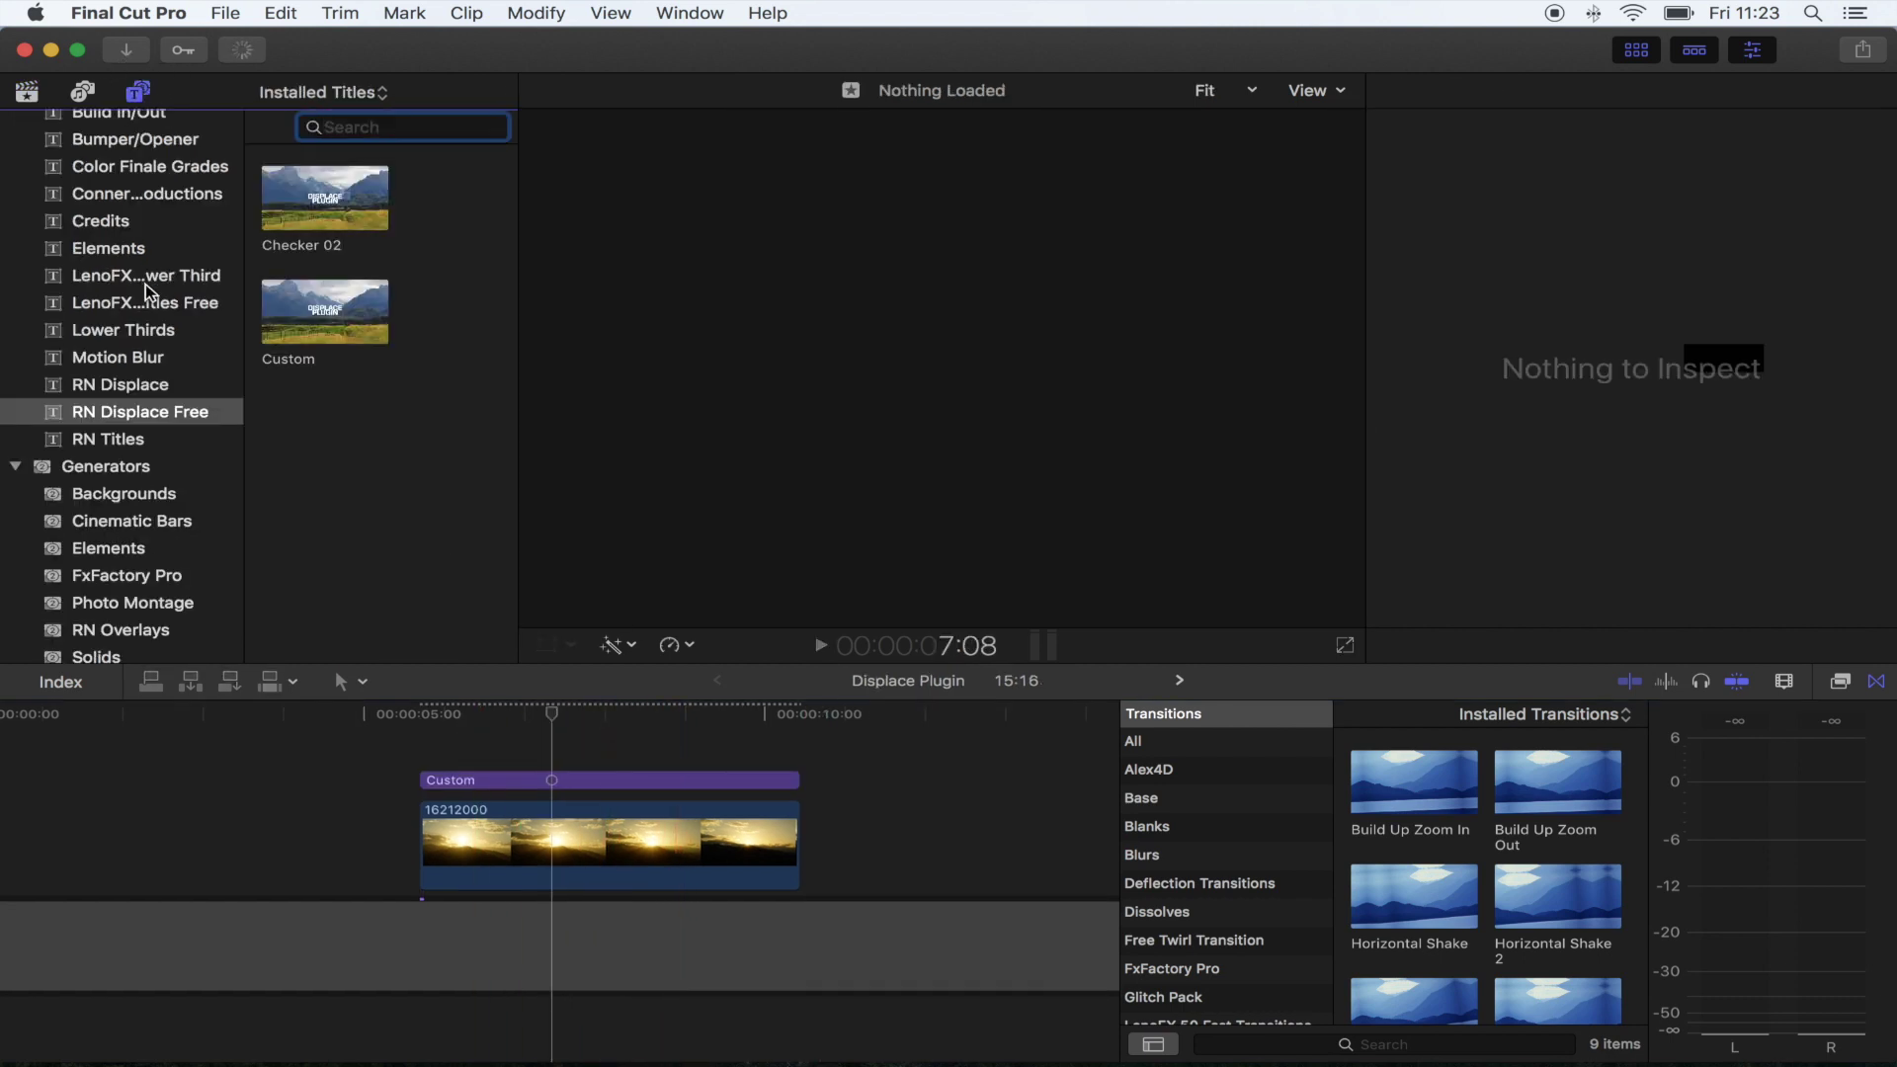
# Add LenoFX's Clean Lower Third above the Custom title, trimmed to the clip's length.
pyautogui.click(116, 282)
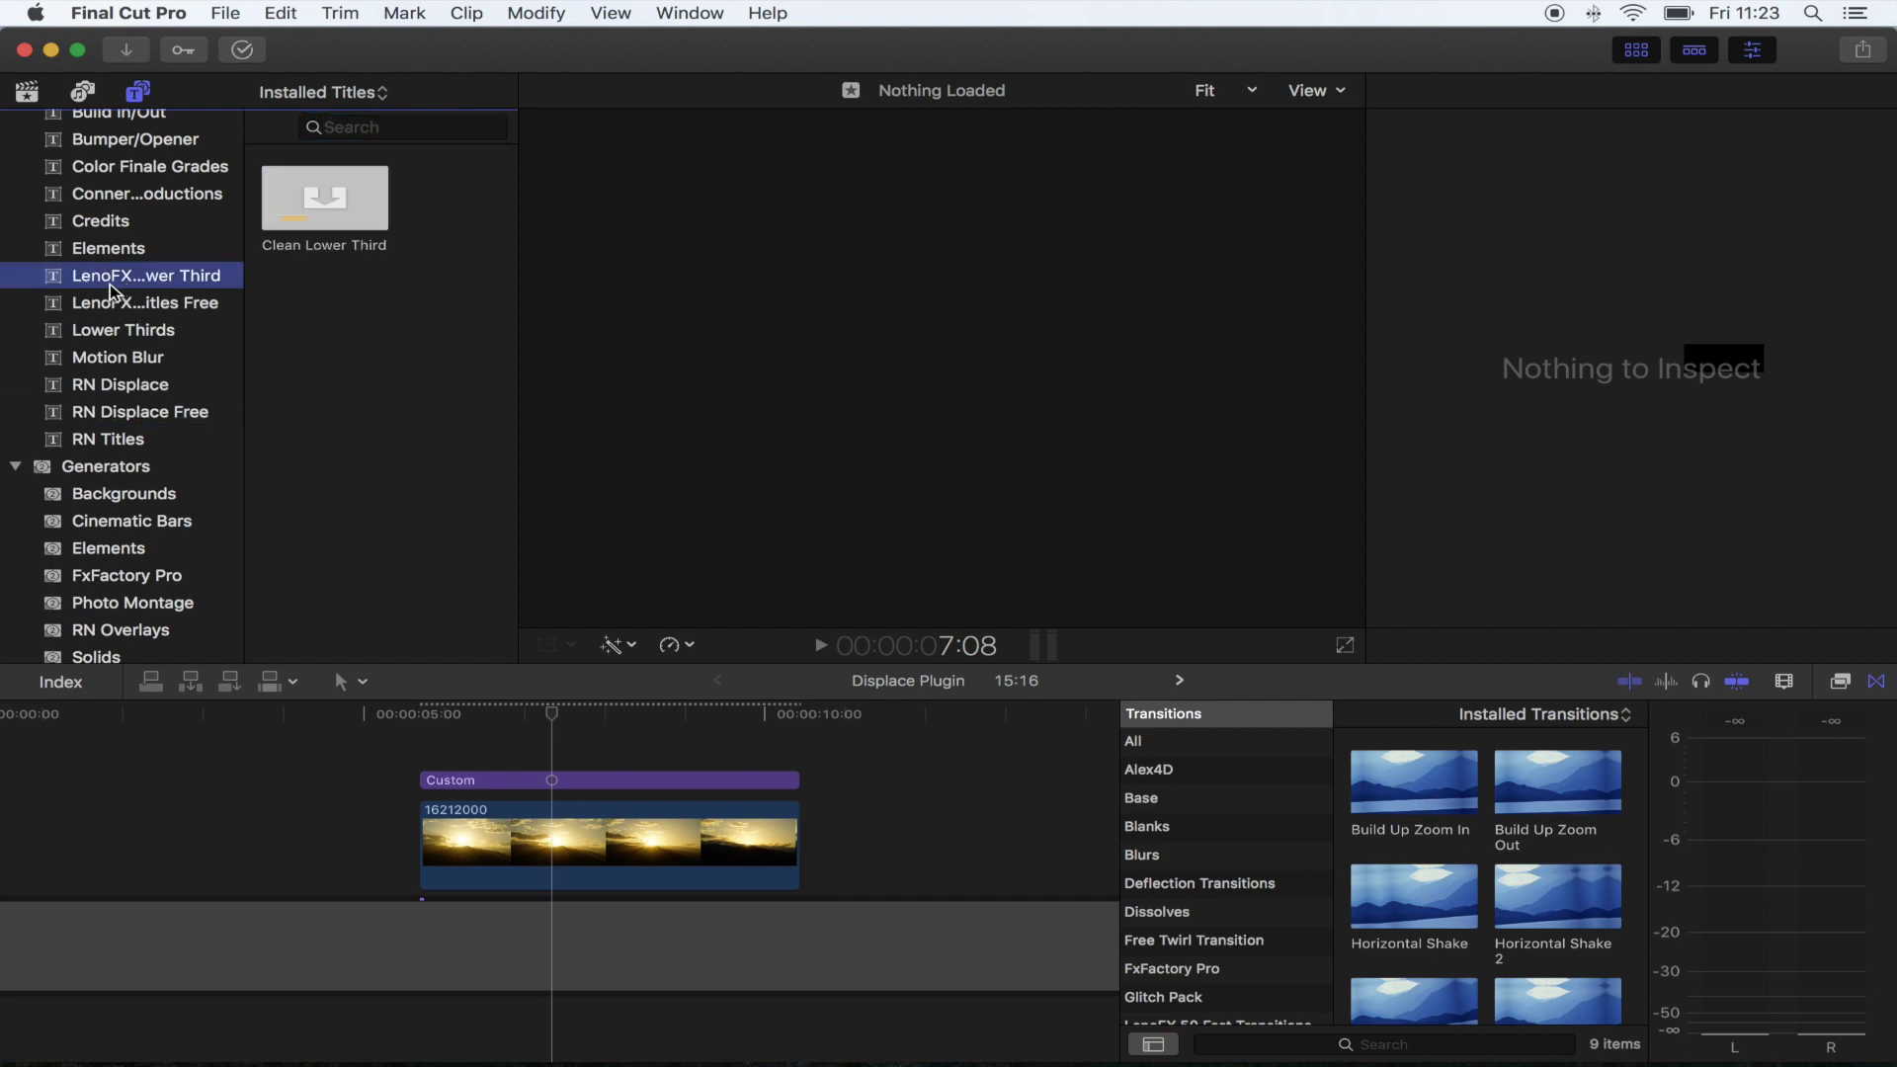
pyautogui.moveTo(309, 204); pyautogui.dragTo(429, 745)
pyautogui.moveTo(818, 748); pyautogui.dragTo(787, 758)
pyautogui.click(606, 749)
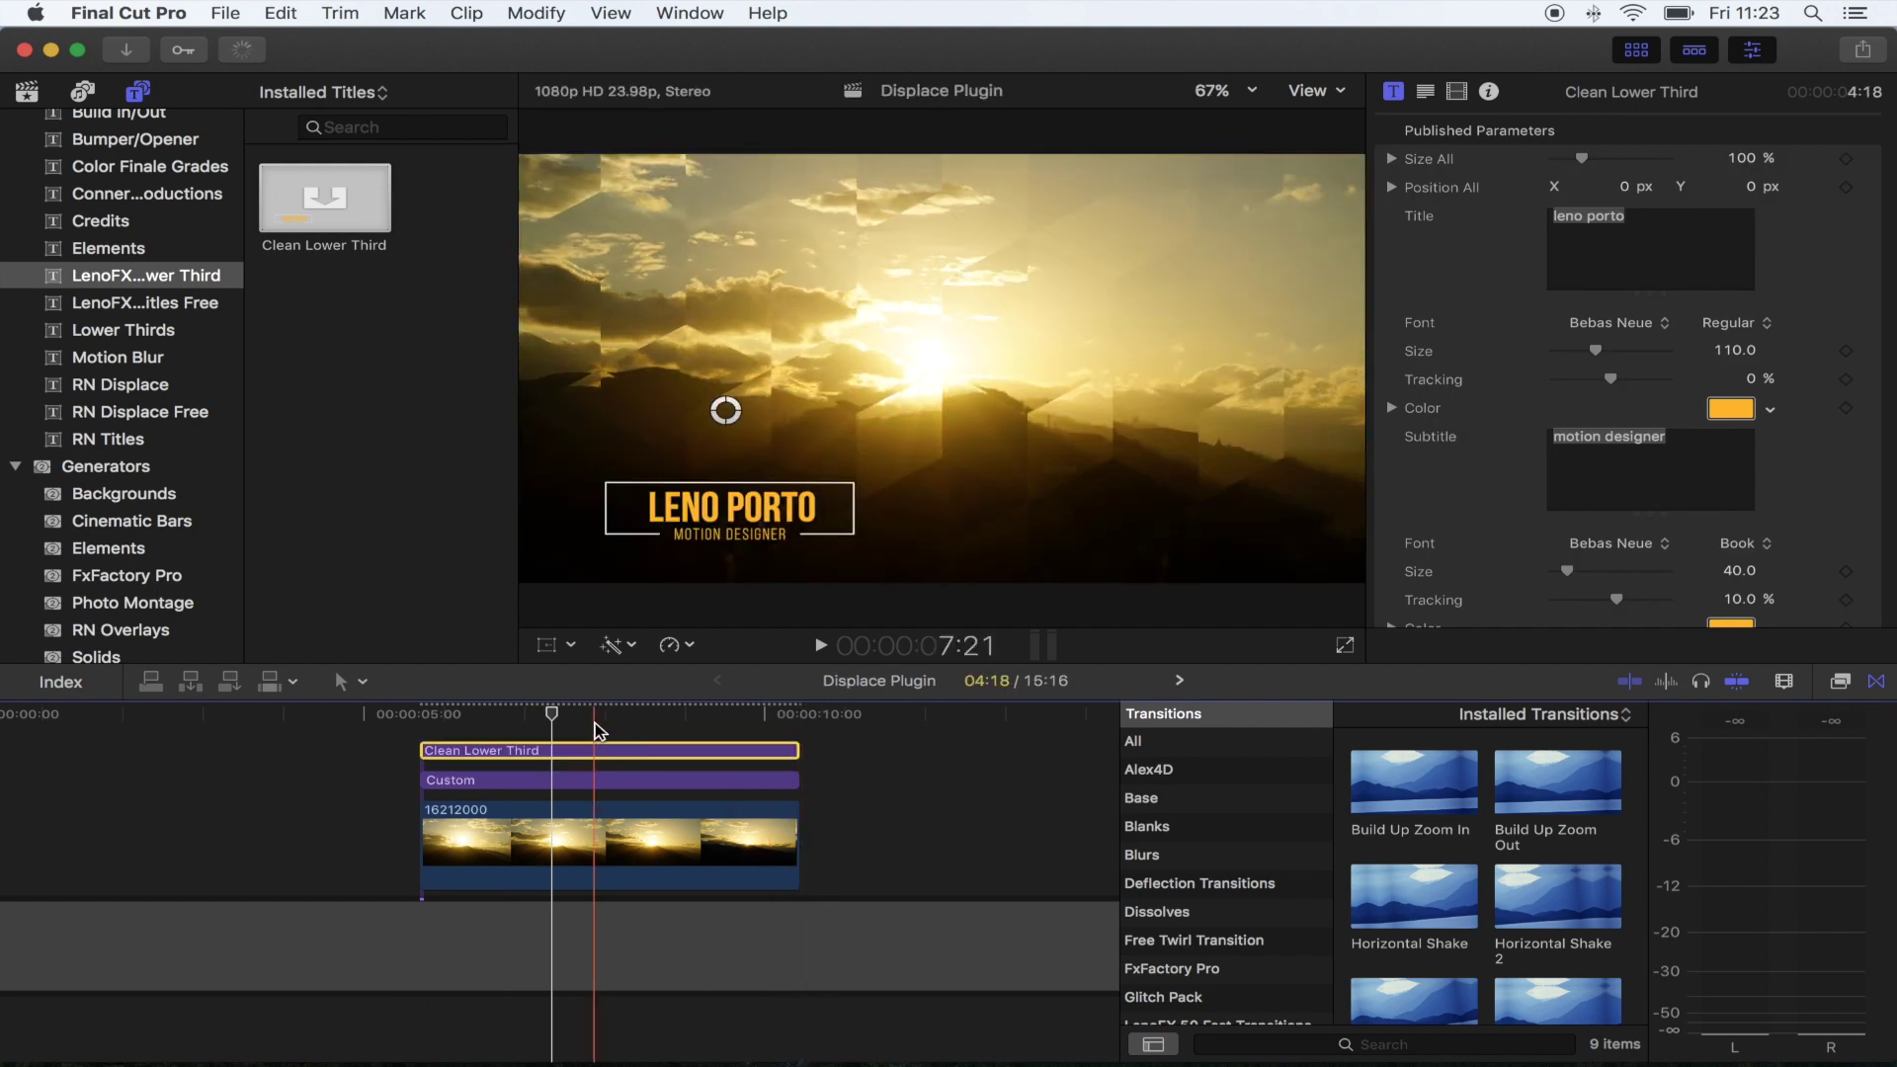
pyautogui.click(596, 715)
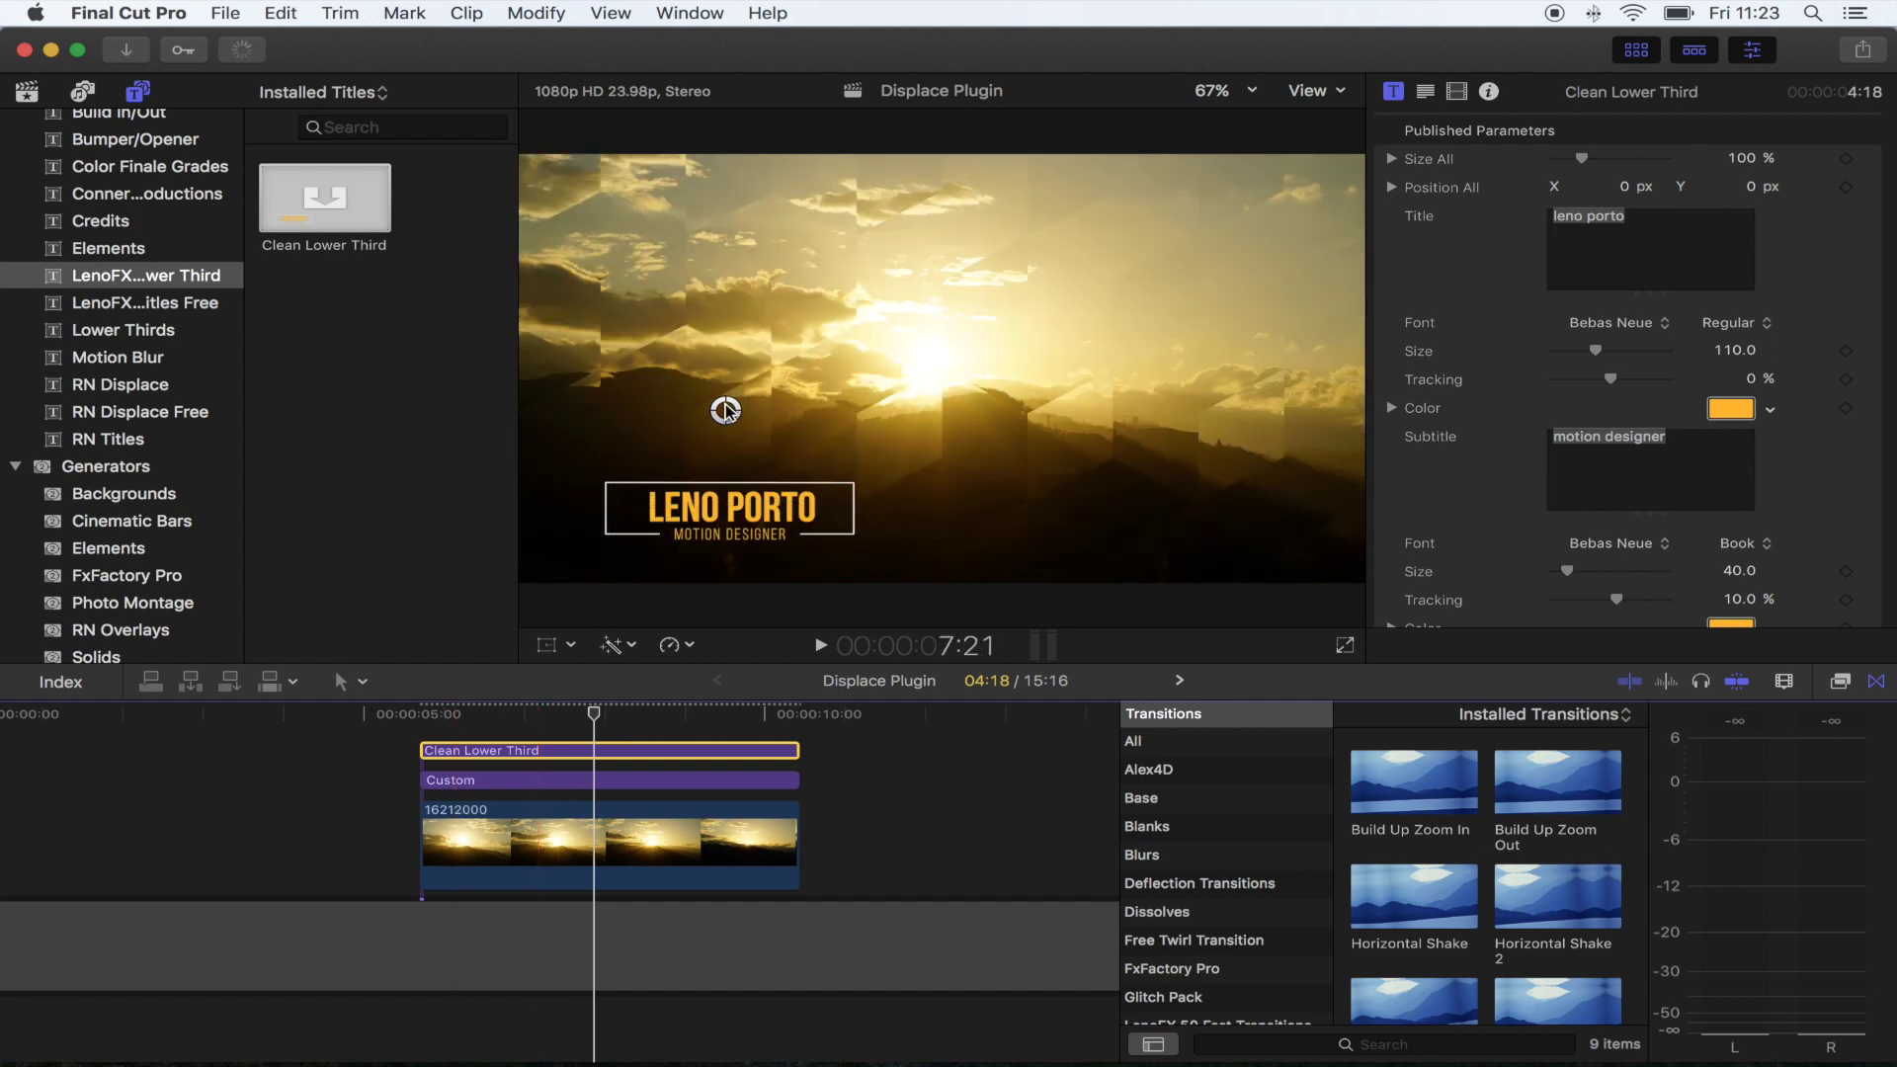
# Centre the lower third in the frame and enlarge it to 217%.
pyautogui.moveTo(725, 410); pyautogui.dragTo(942, 273)
pyautogui.click(1602, 158)
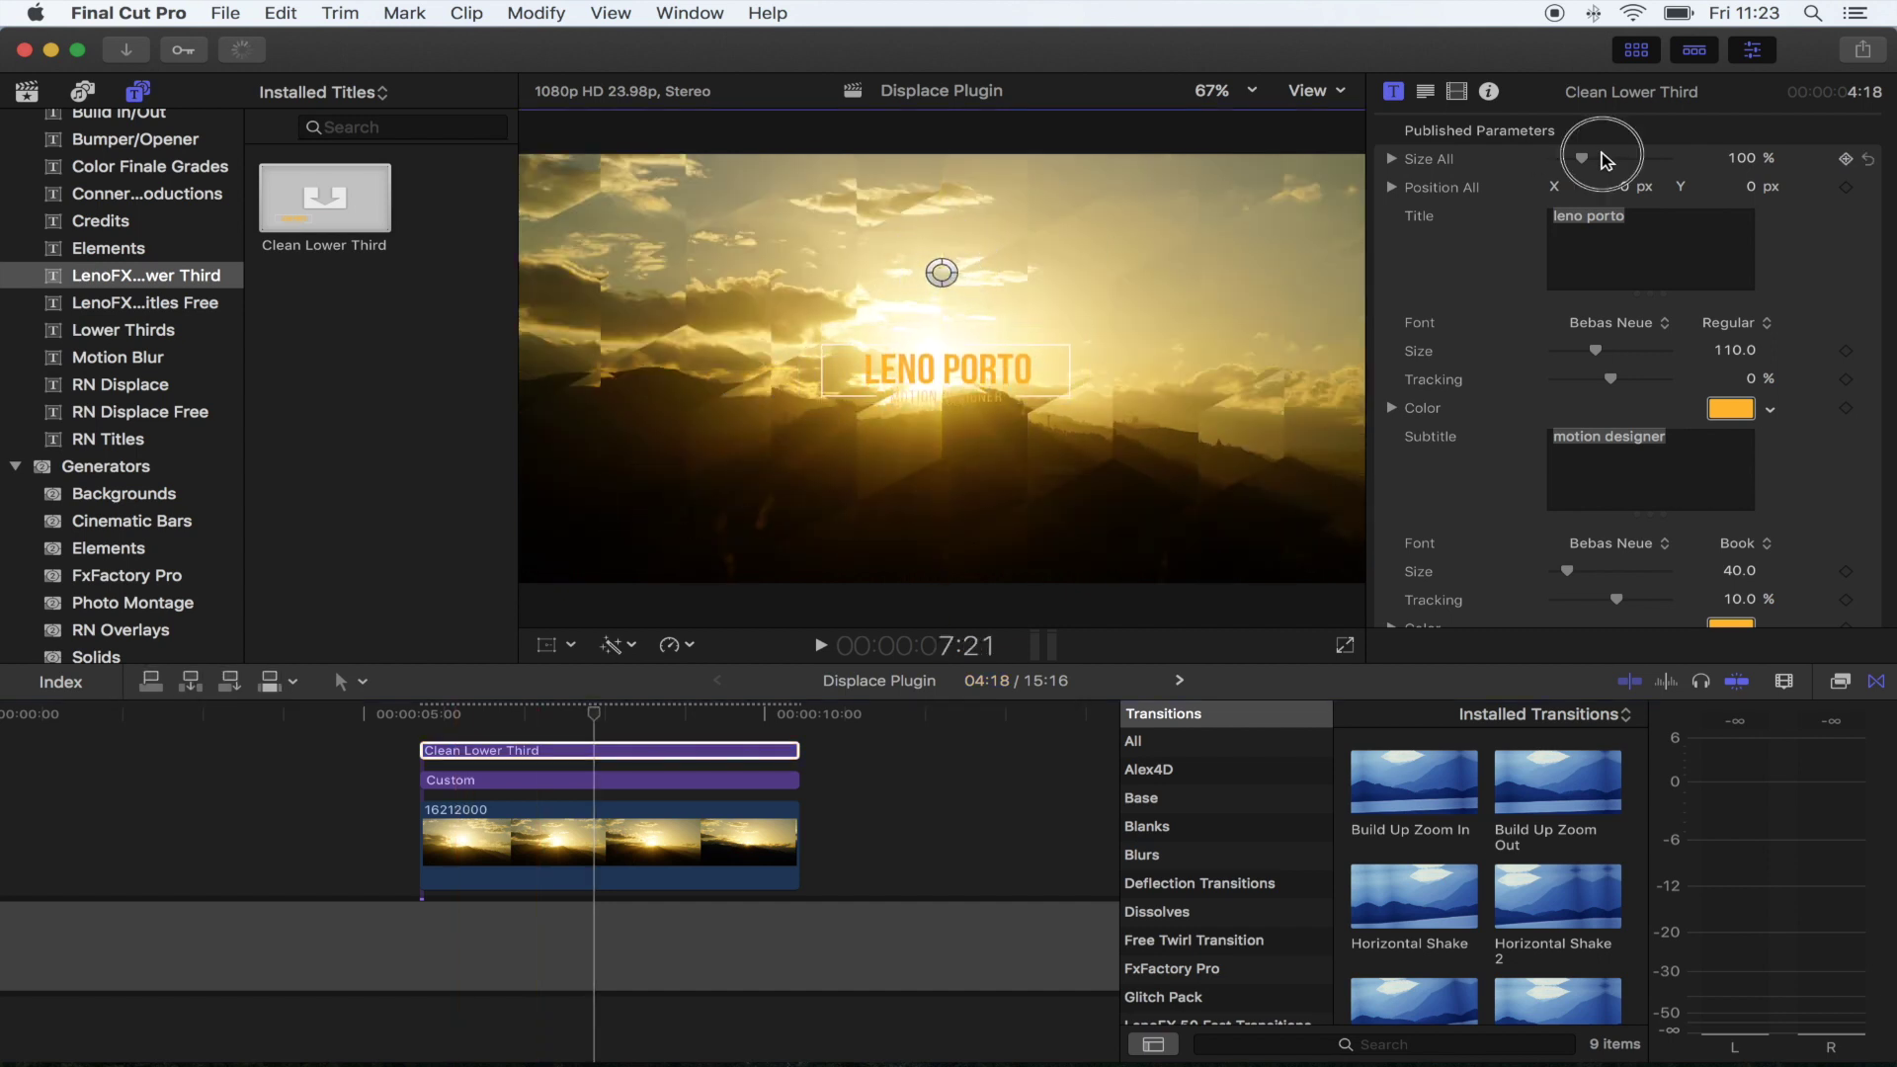
pyautogui.moveTo(1601, 158); pyautogui.dragTo(1615, 158)
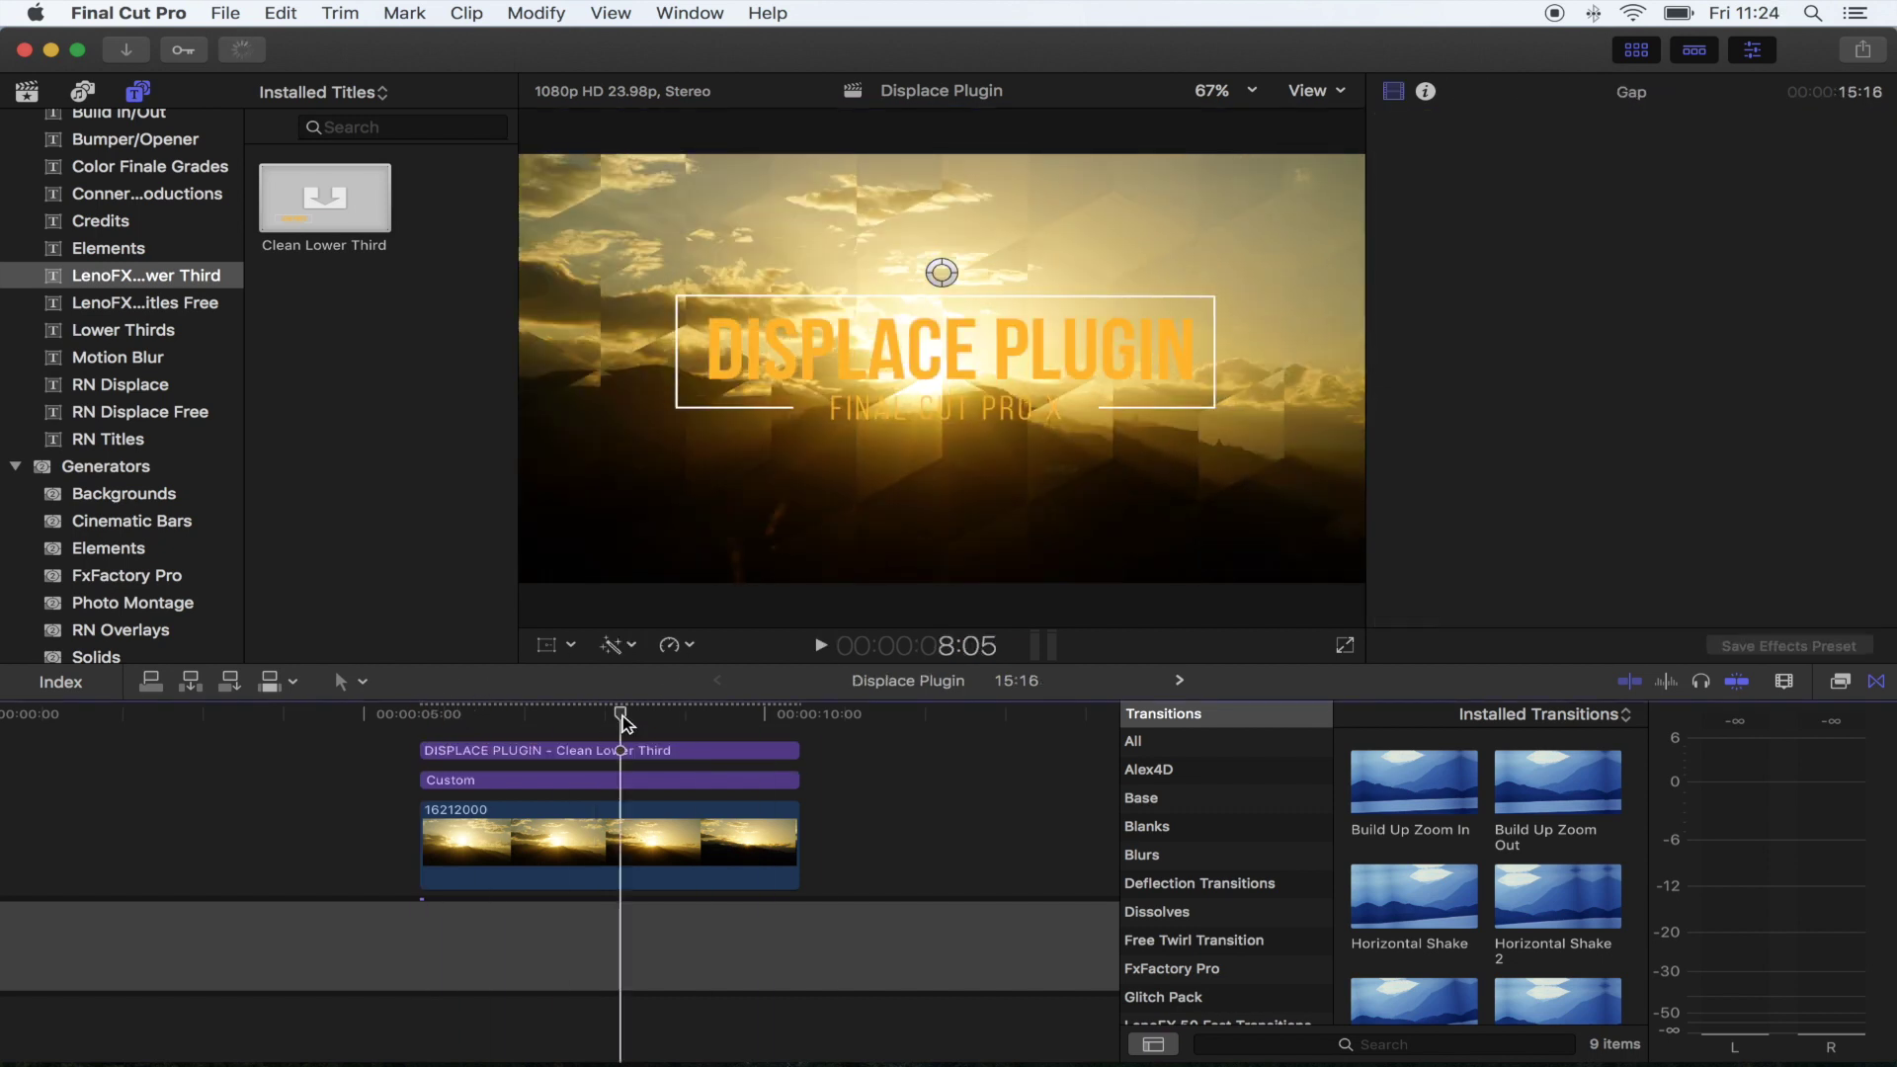
pyautogui.click(632, 780)
pyautogui.moveTo(698, 709); pyautogui.dragTo(776, 729)
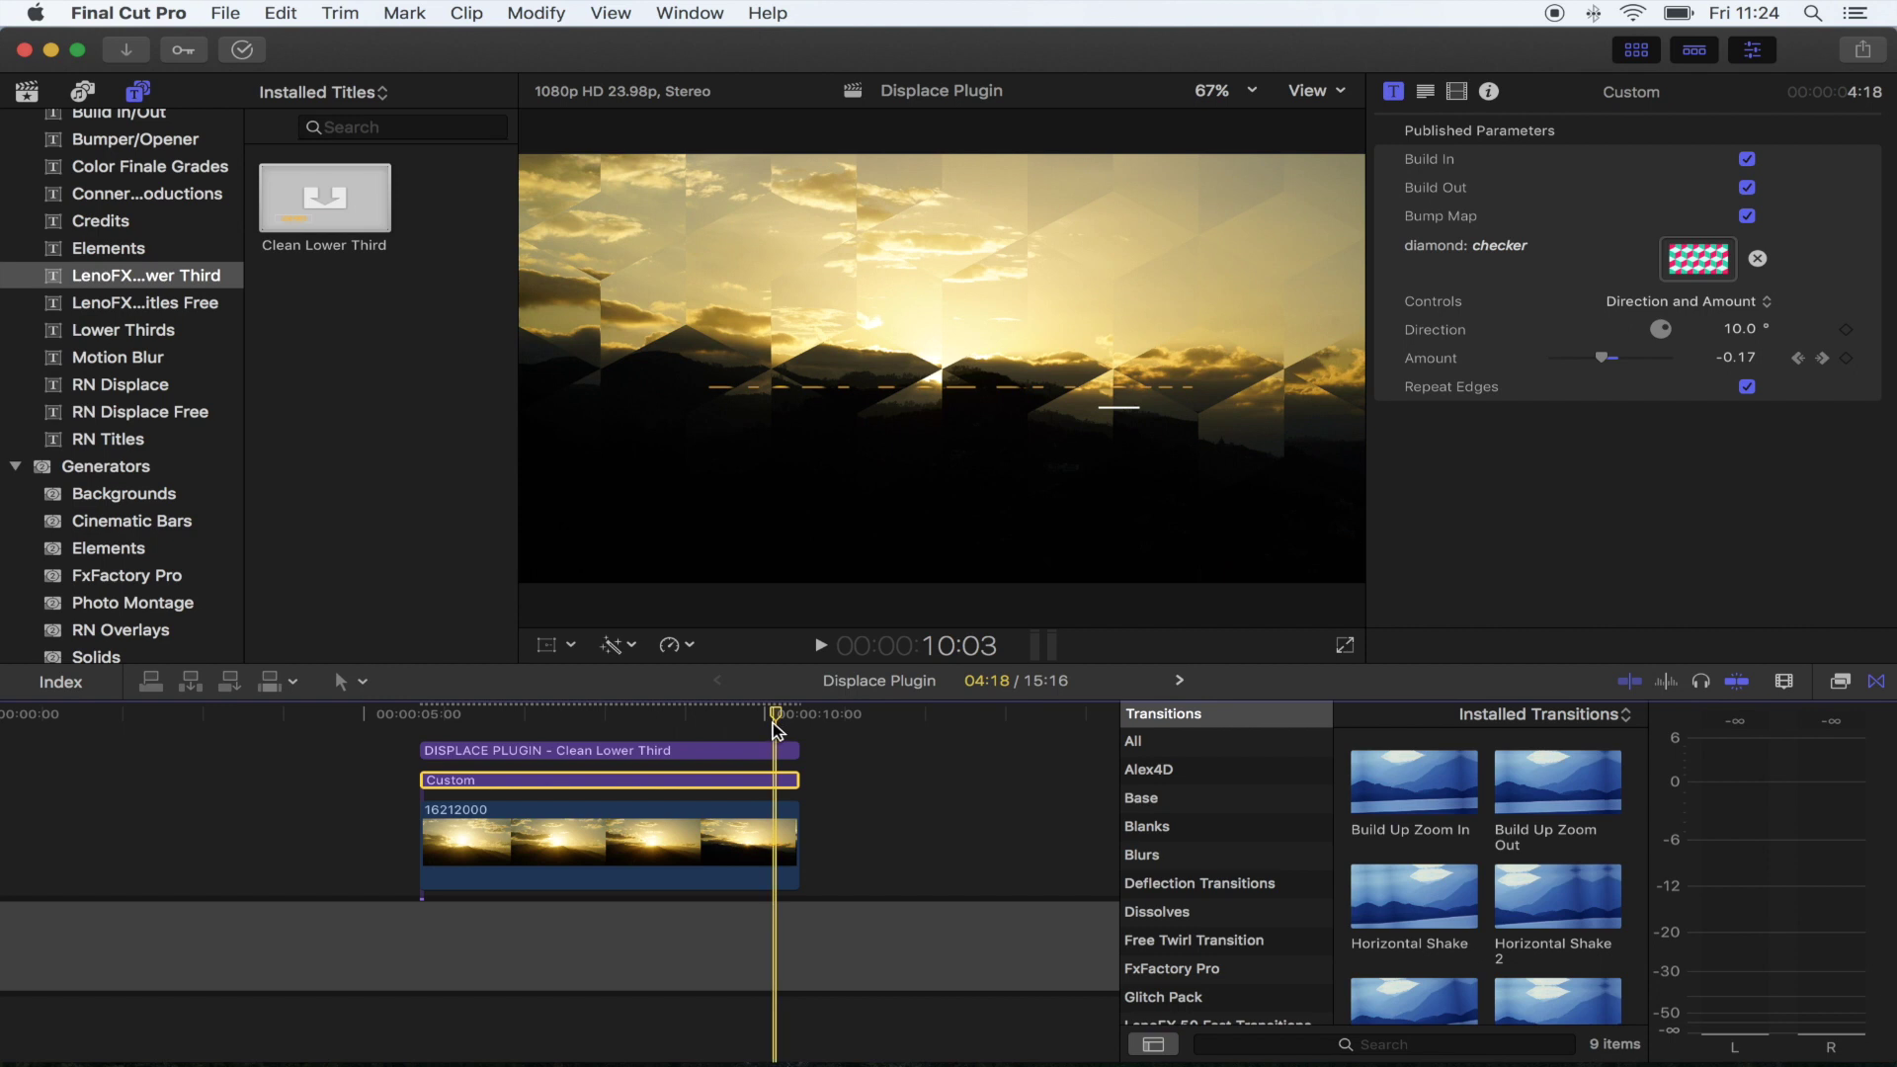
# Keyframe the Custom title's Amount near its end, jumping from about 0 to -0.8 for a glitch.
pyautogui.press('super+equal')
pyautogui.click(824, 713)
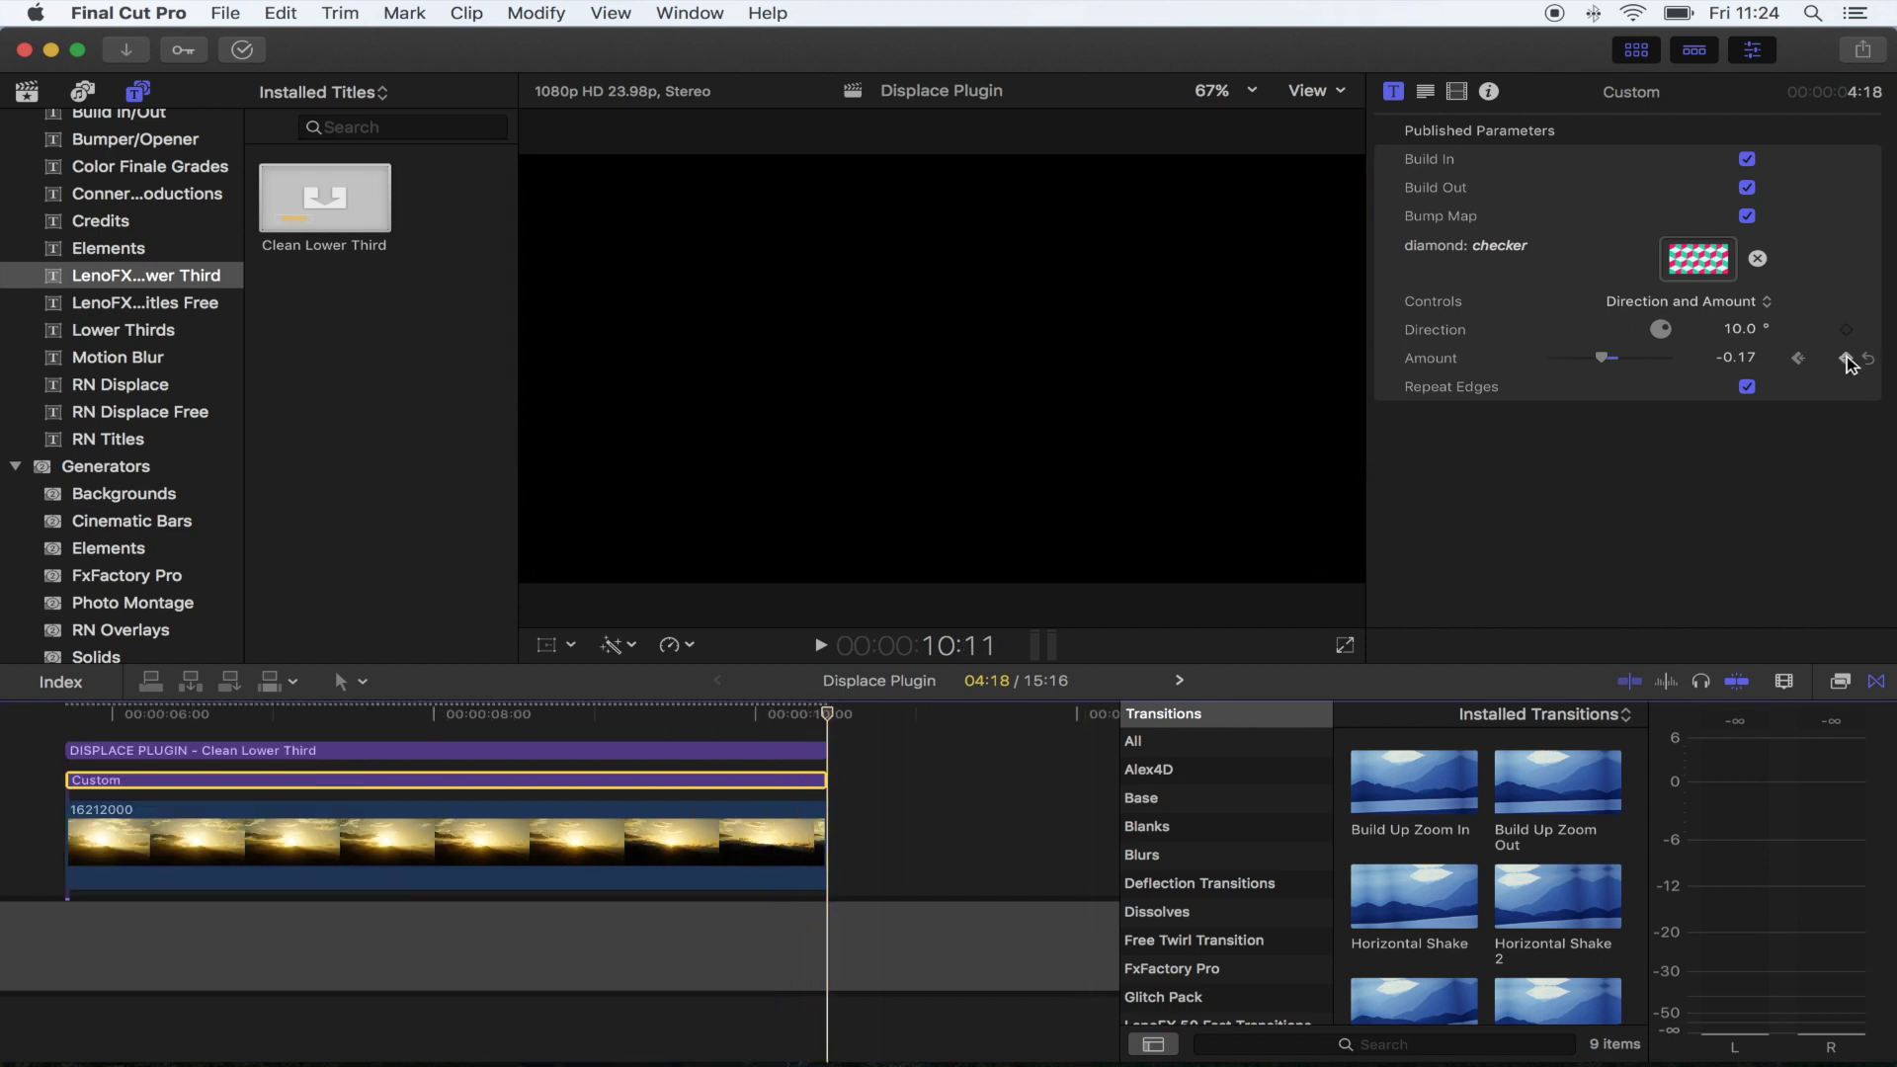
pyautogui.press('Left')
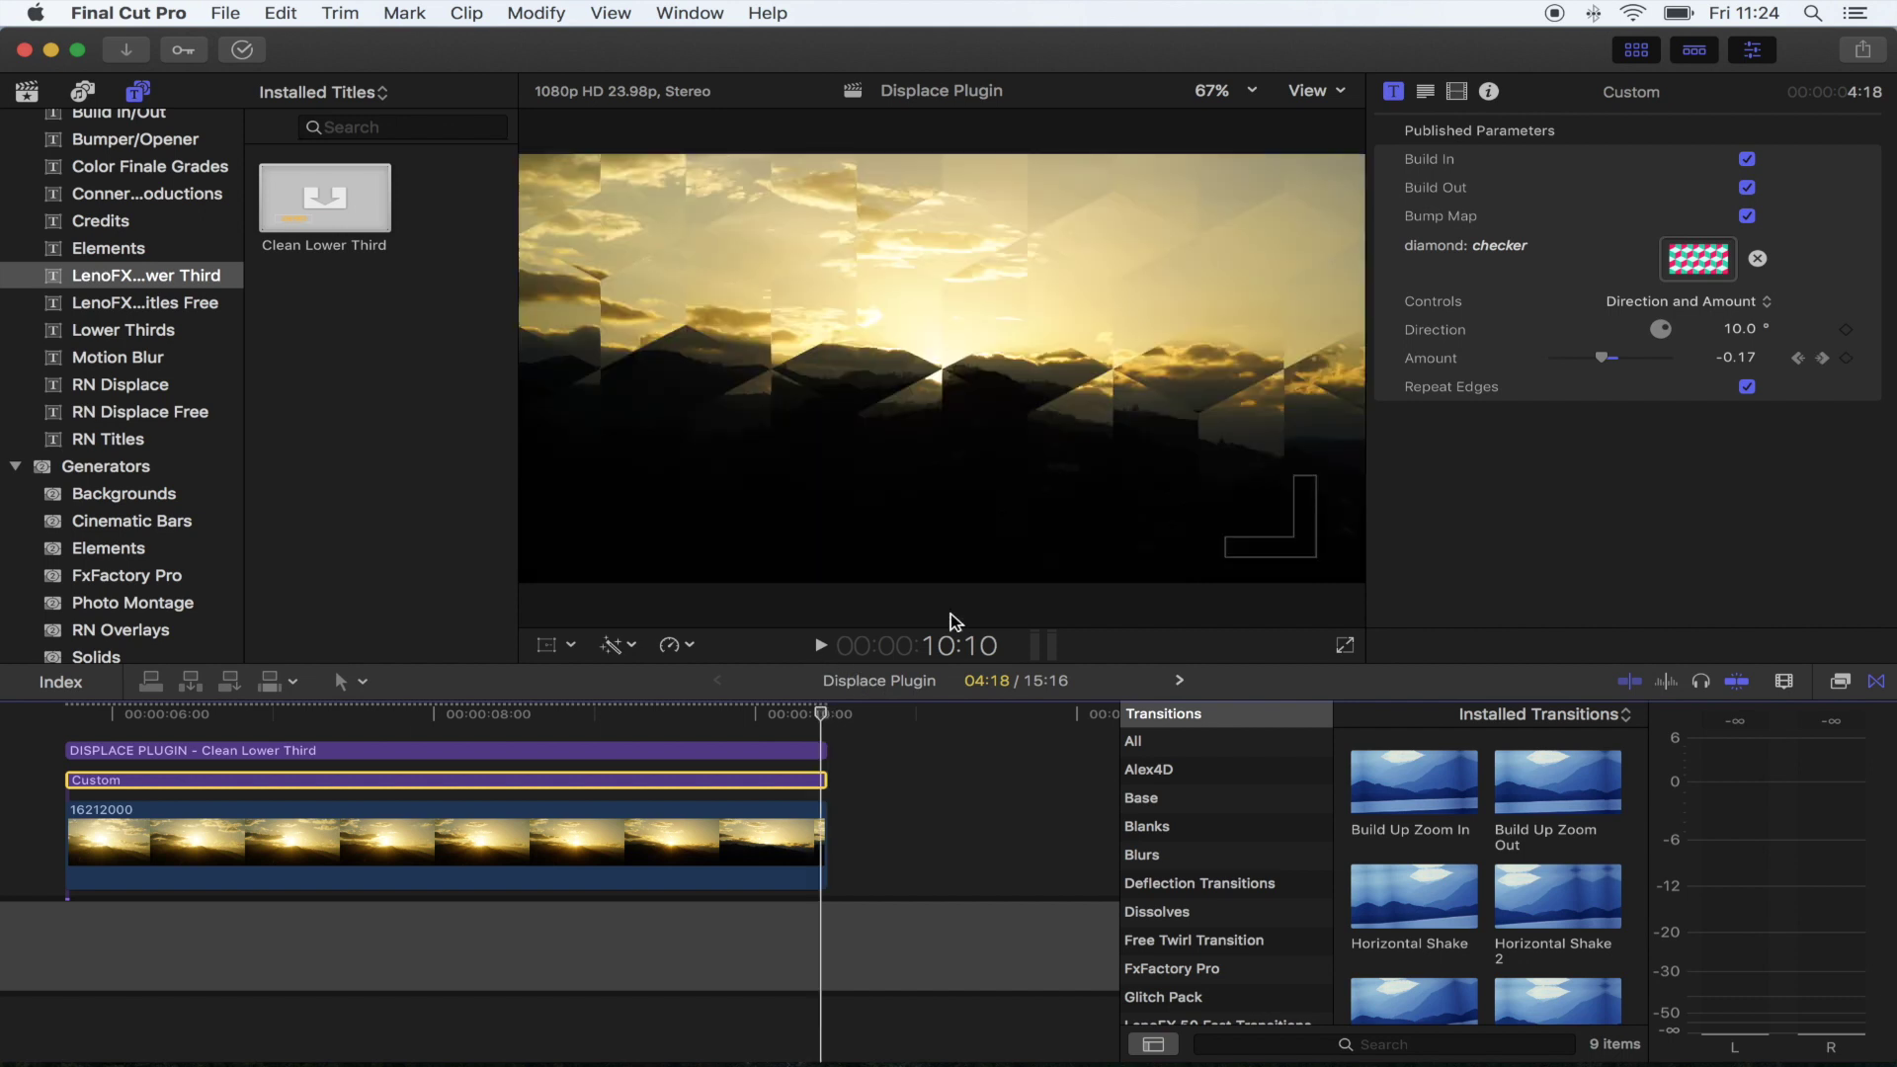
pyautogui.moveTo(1604, 362); pyautogui.dragTo(1499, 363)
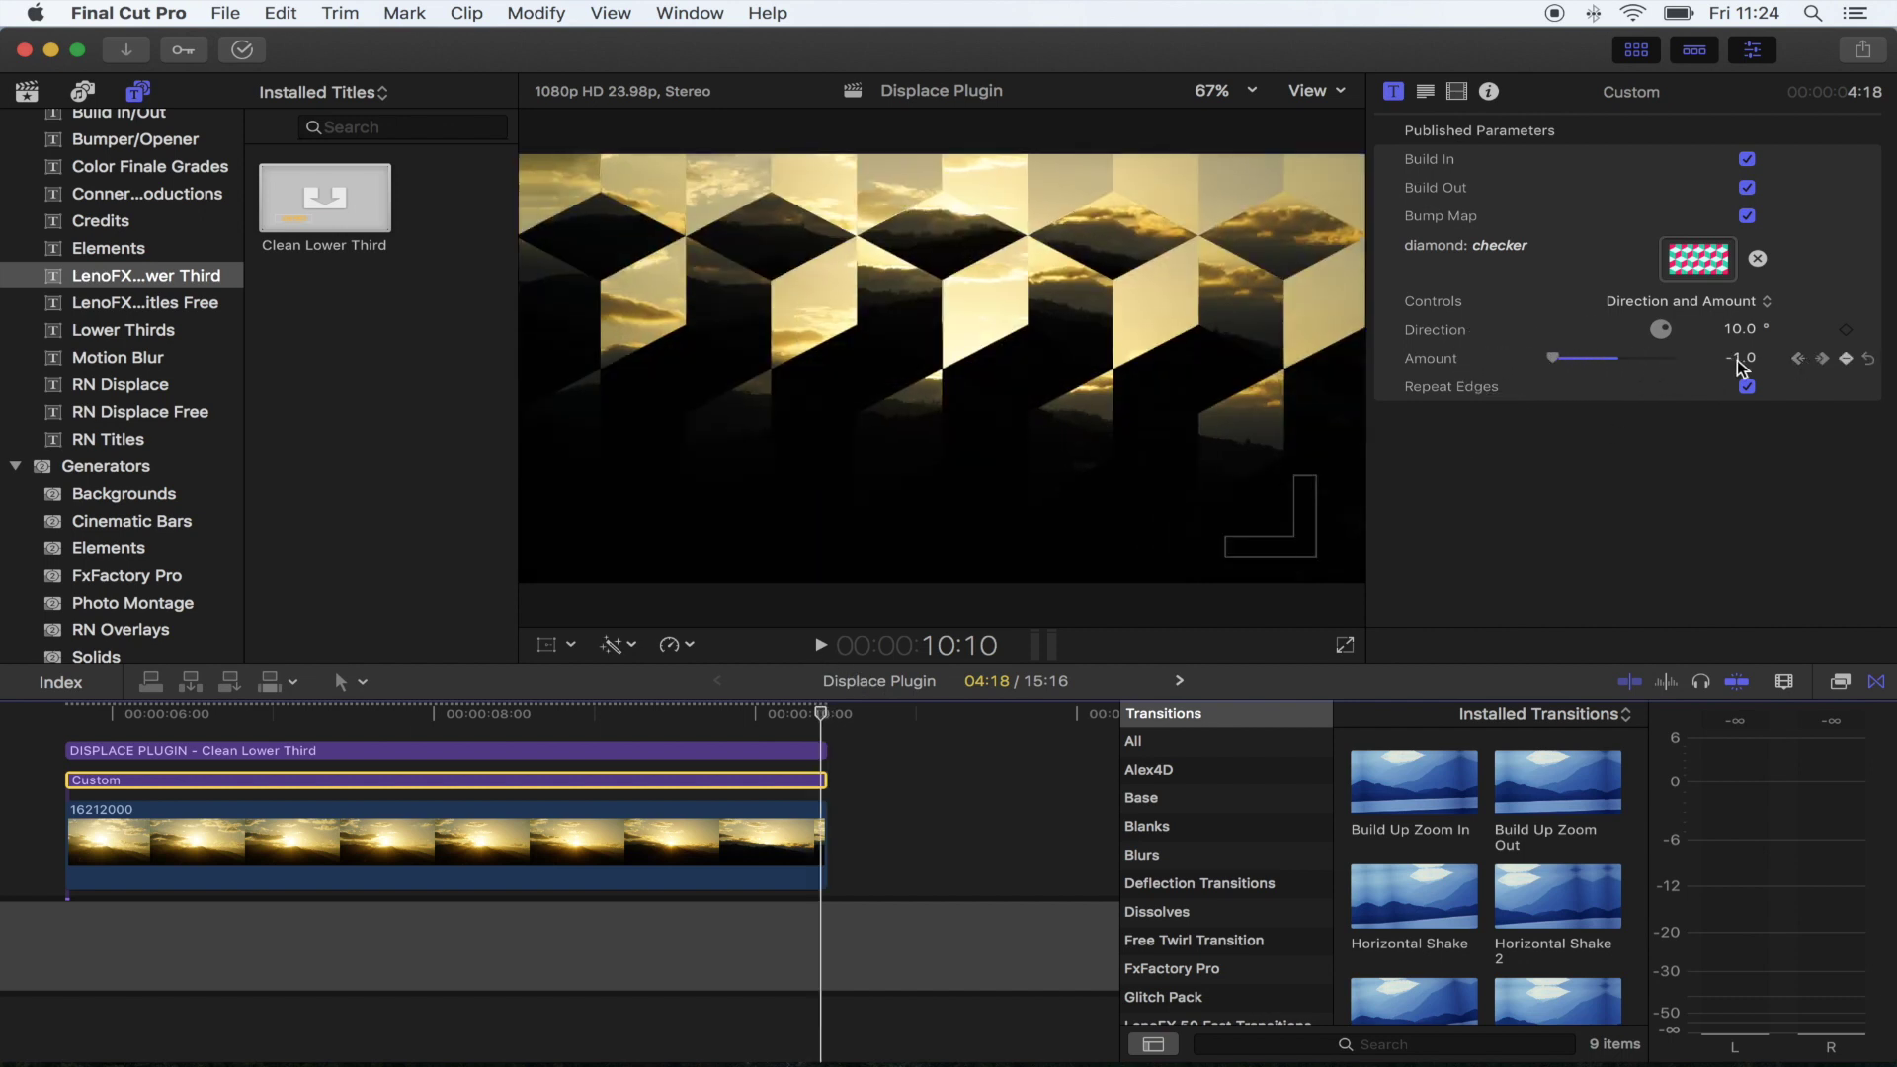
pyautogui.moveTo(1736, 368); pyautogui.dragTo(1743, 366)
pyautogui.press('Left')
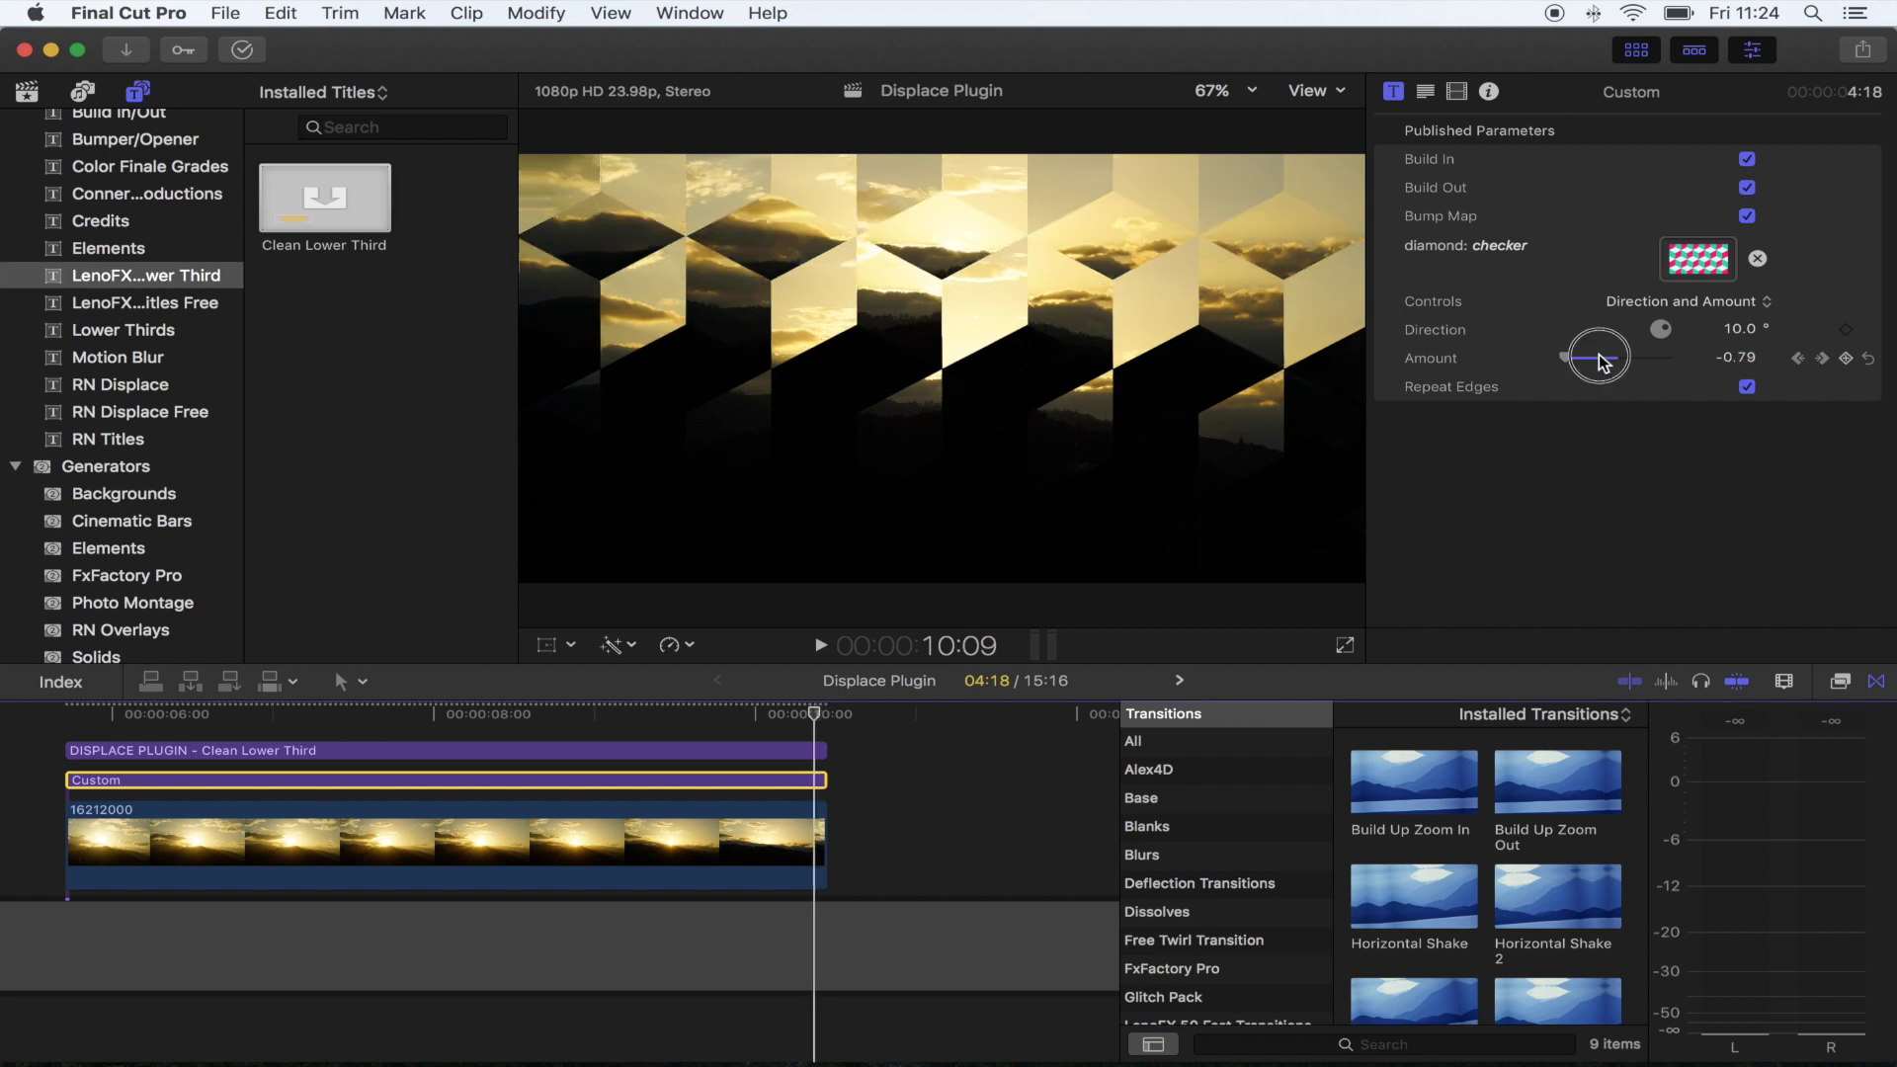
pyautogui.moveTo(1602, 364); pyautogui.dragTo(1711, 365)
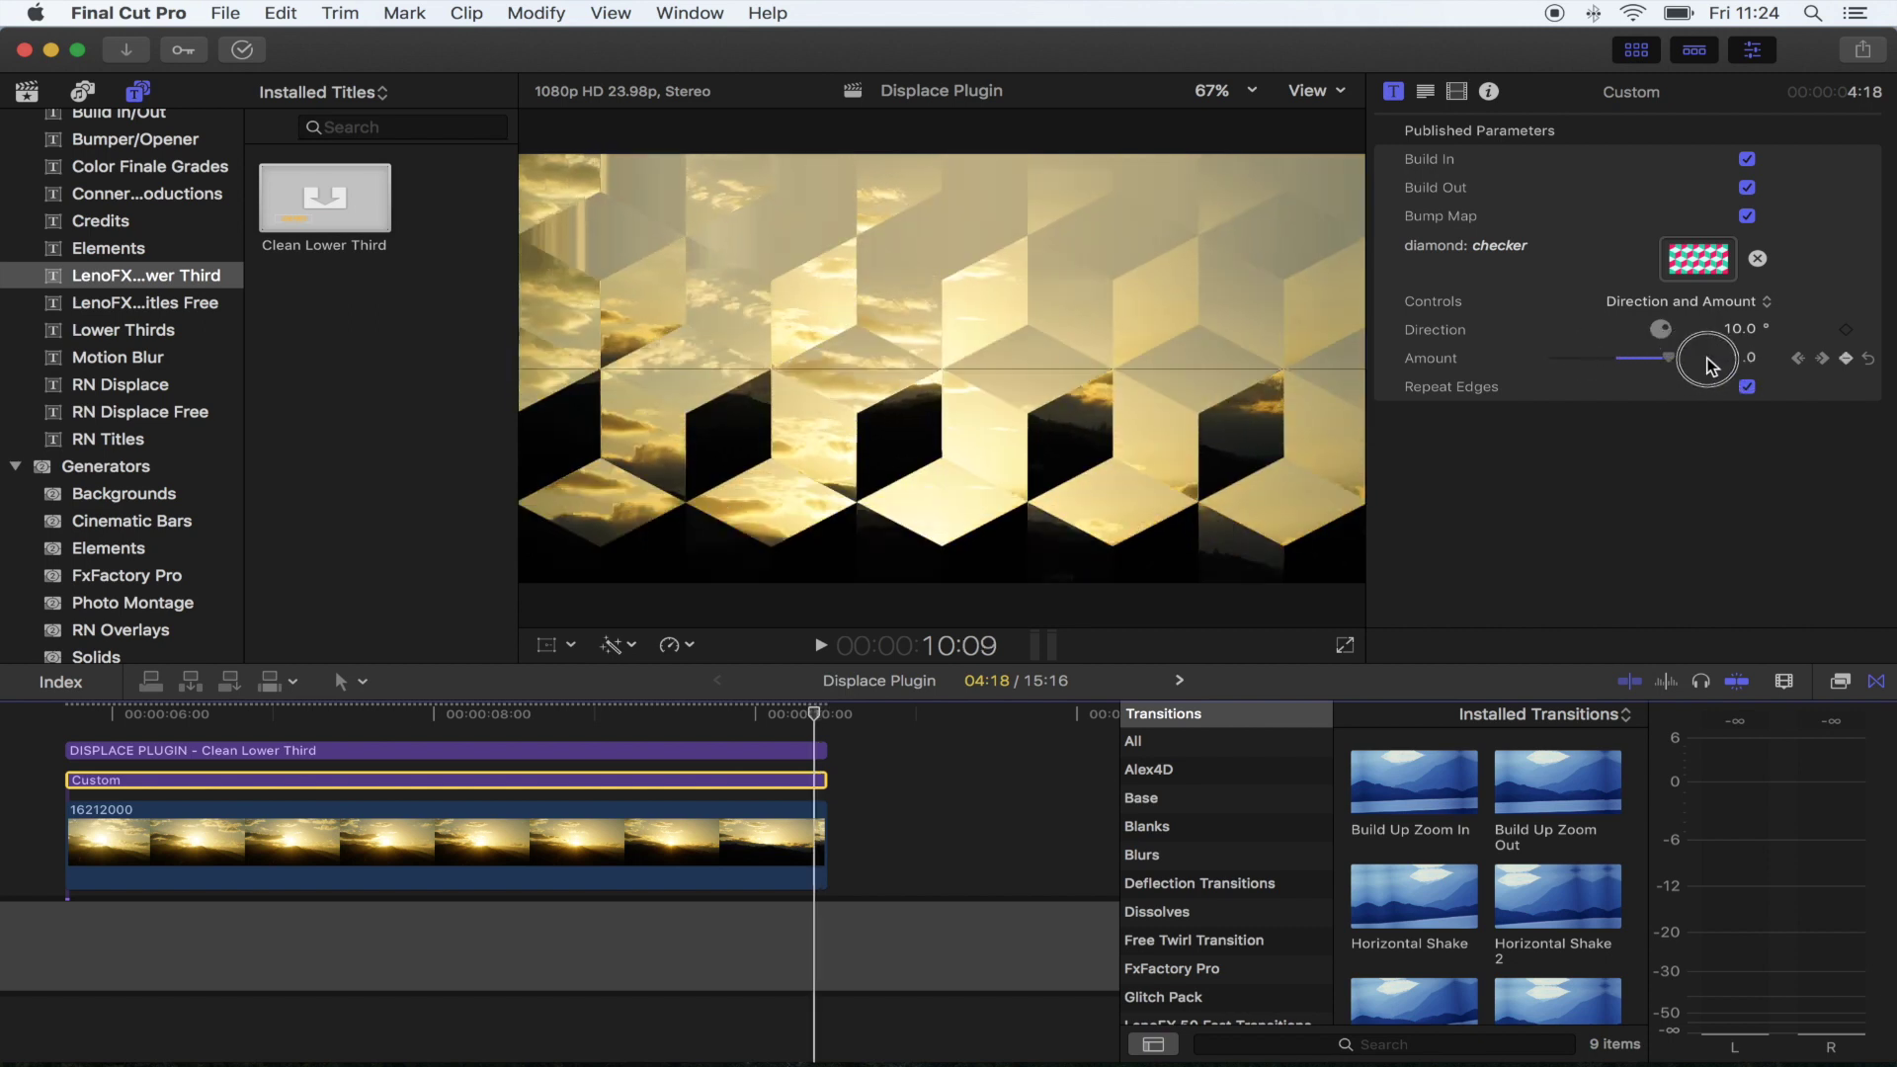
pyautogui.press('space')
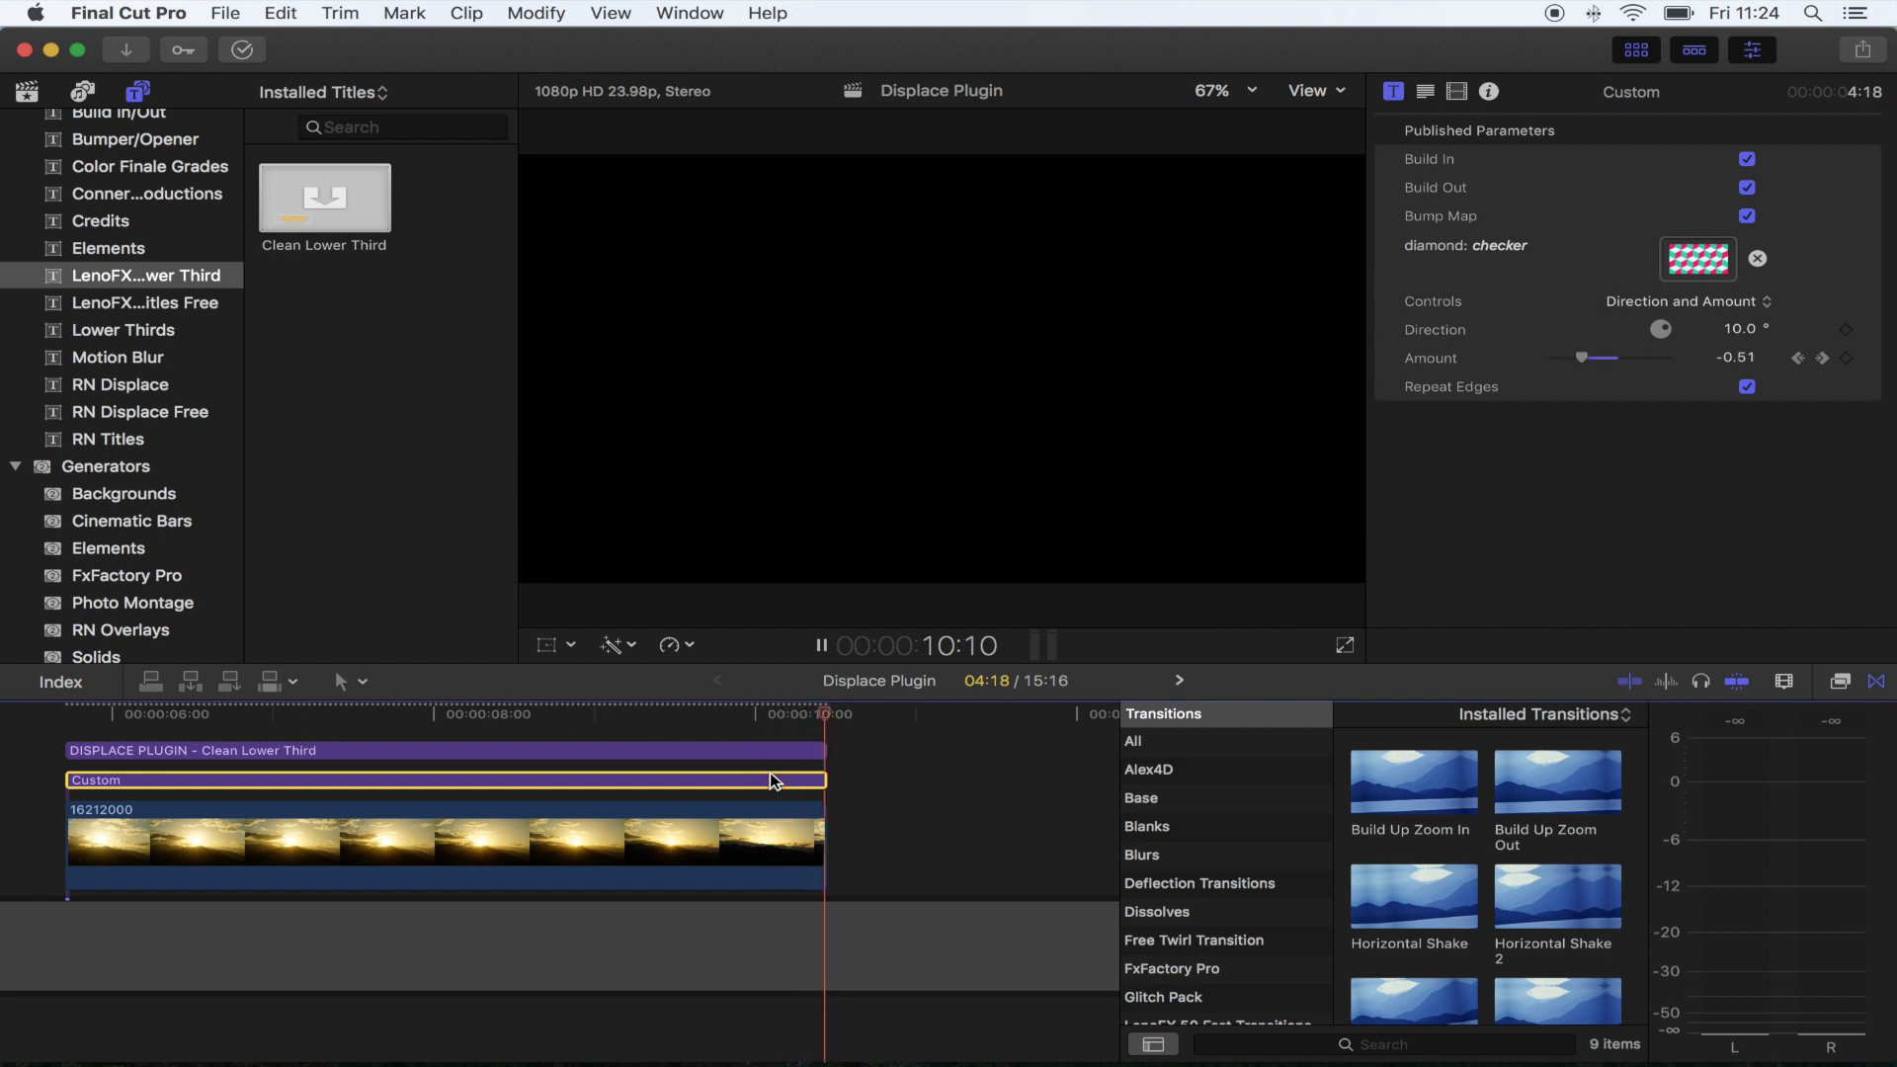
pyautogui.press('space')
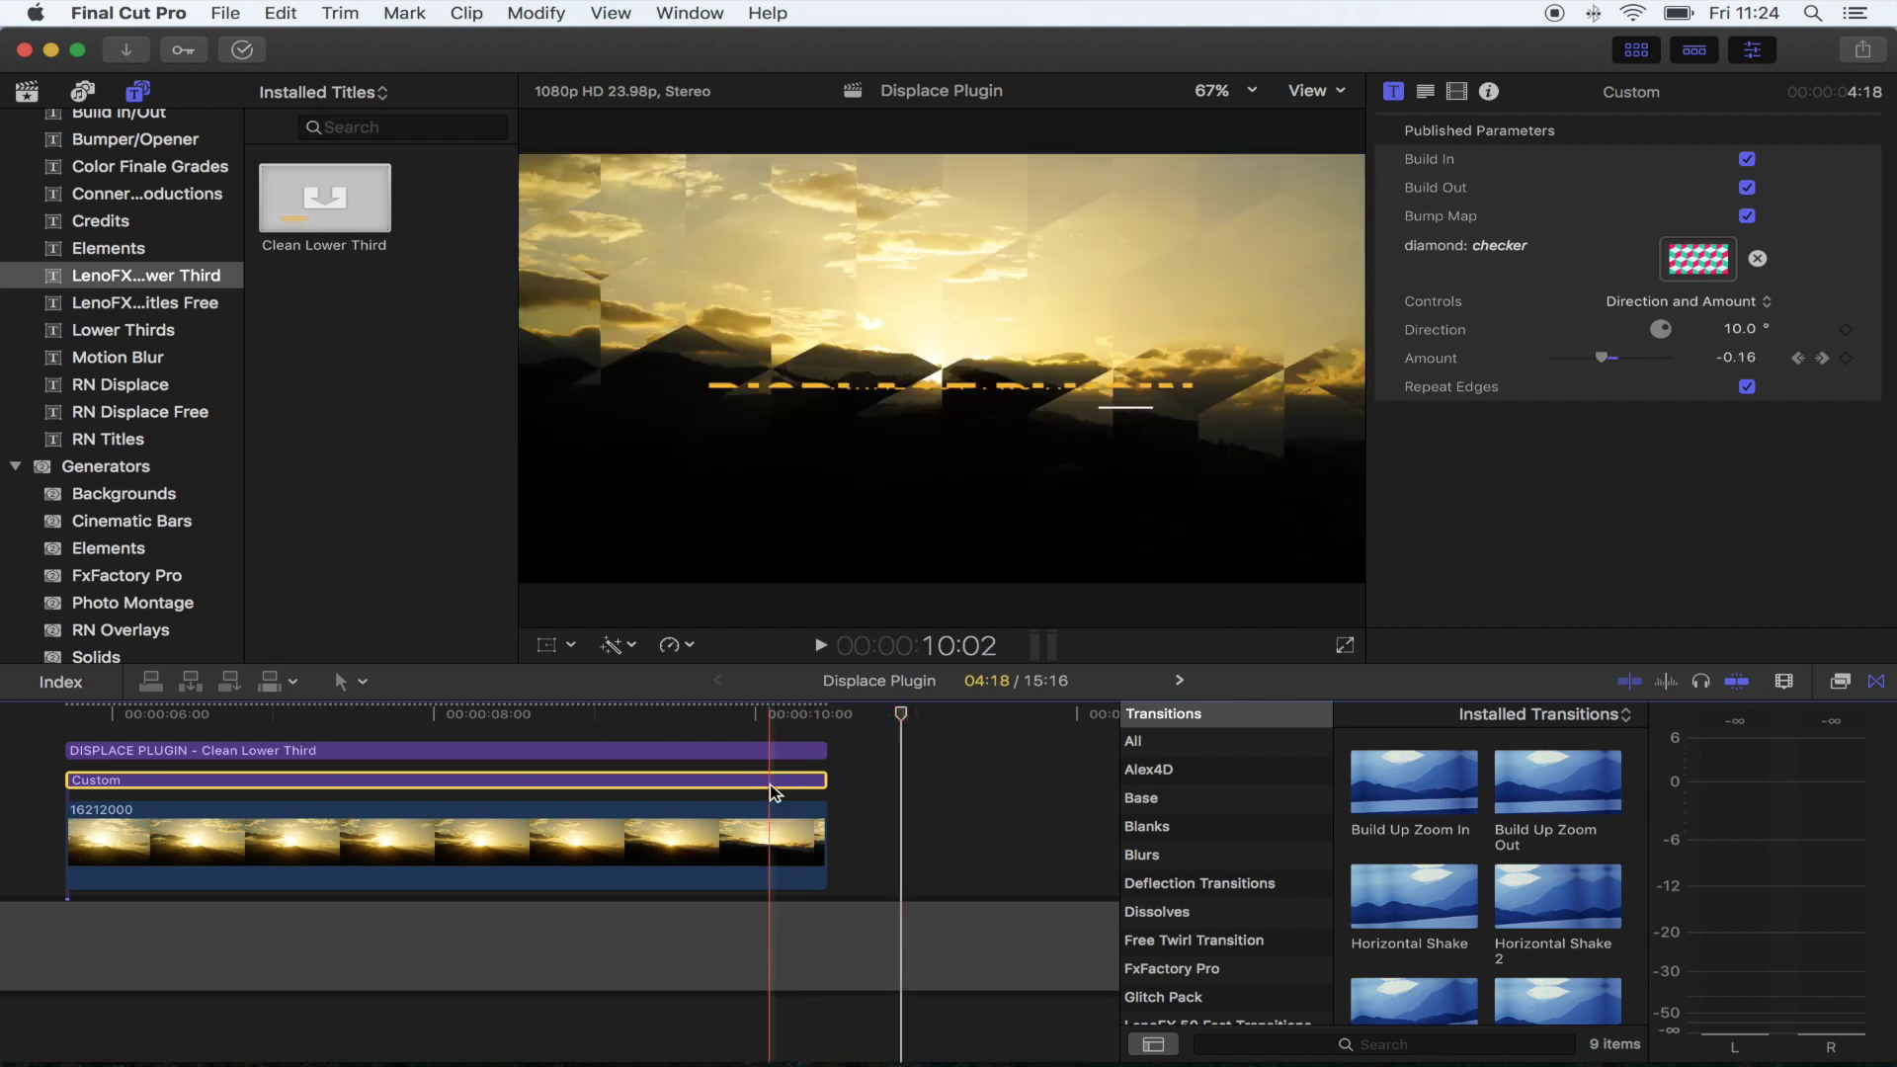
pyautogui.click(802, 733)
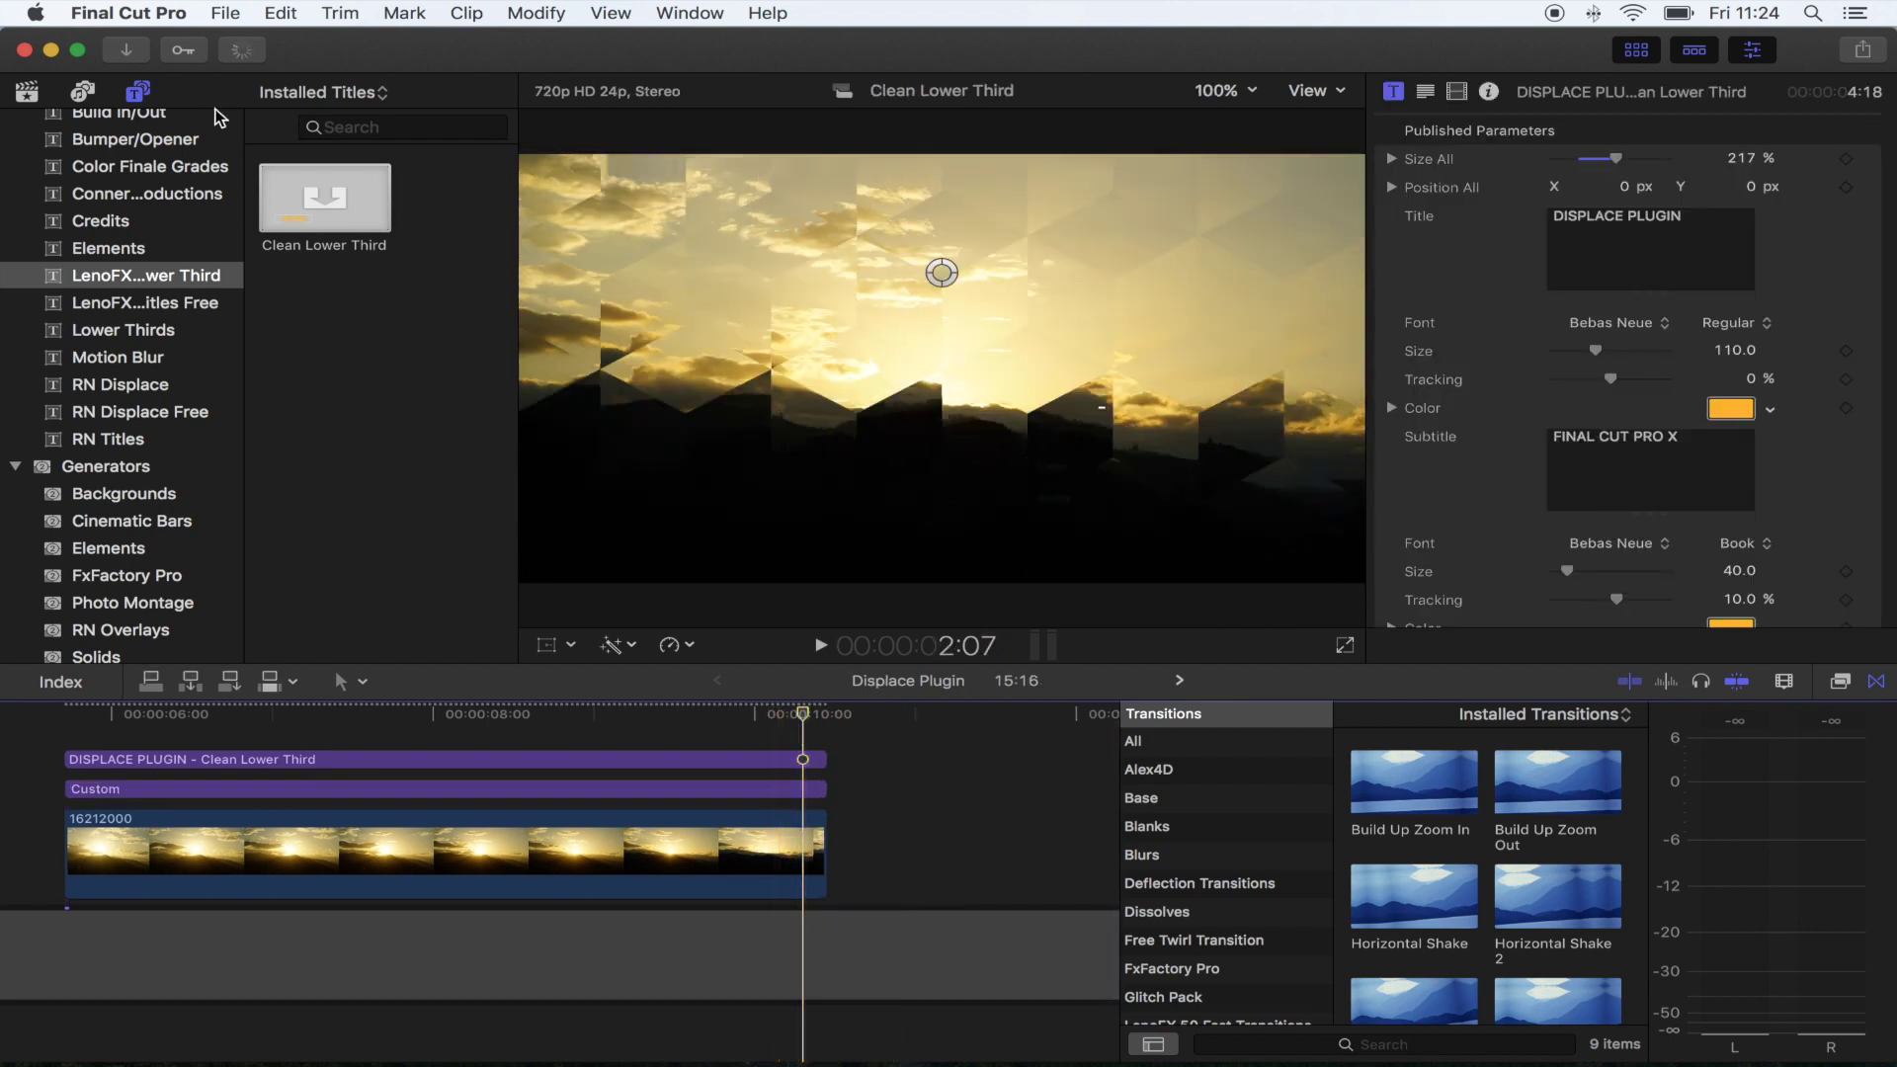
# Connect the Shutter Click sound from the library at 10:07 and play back the ending.
pyautogui.click(36, 91)
pyautogui.scroll(-2, 365, 474)
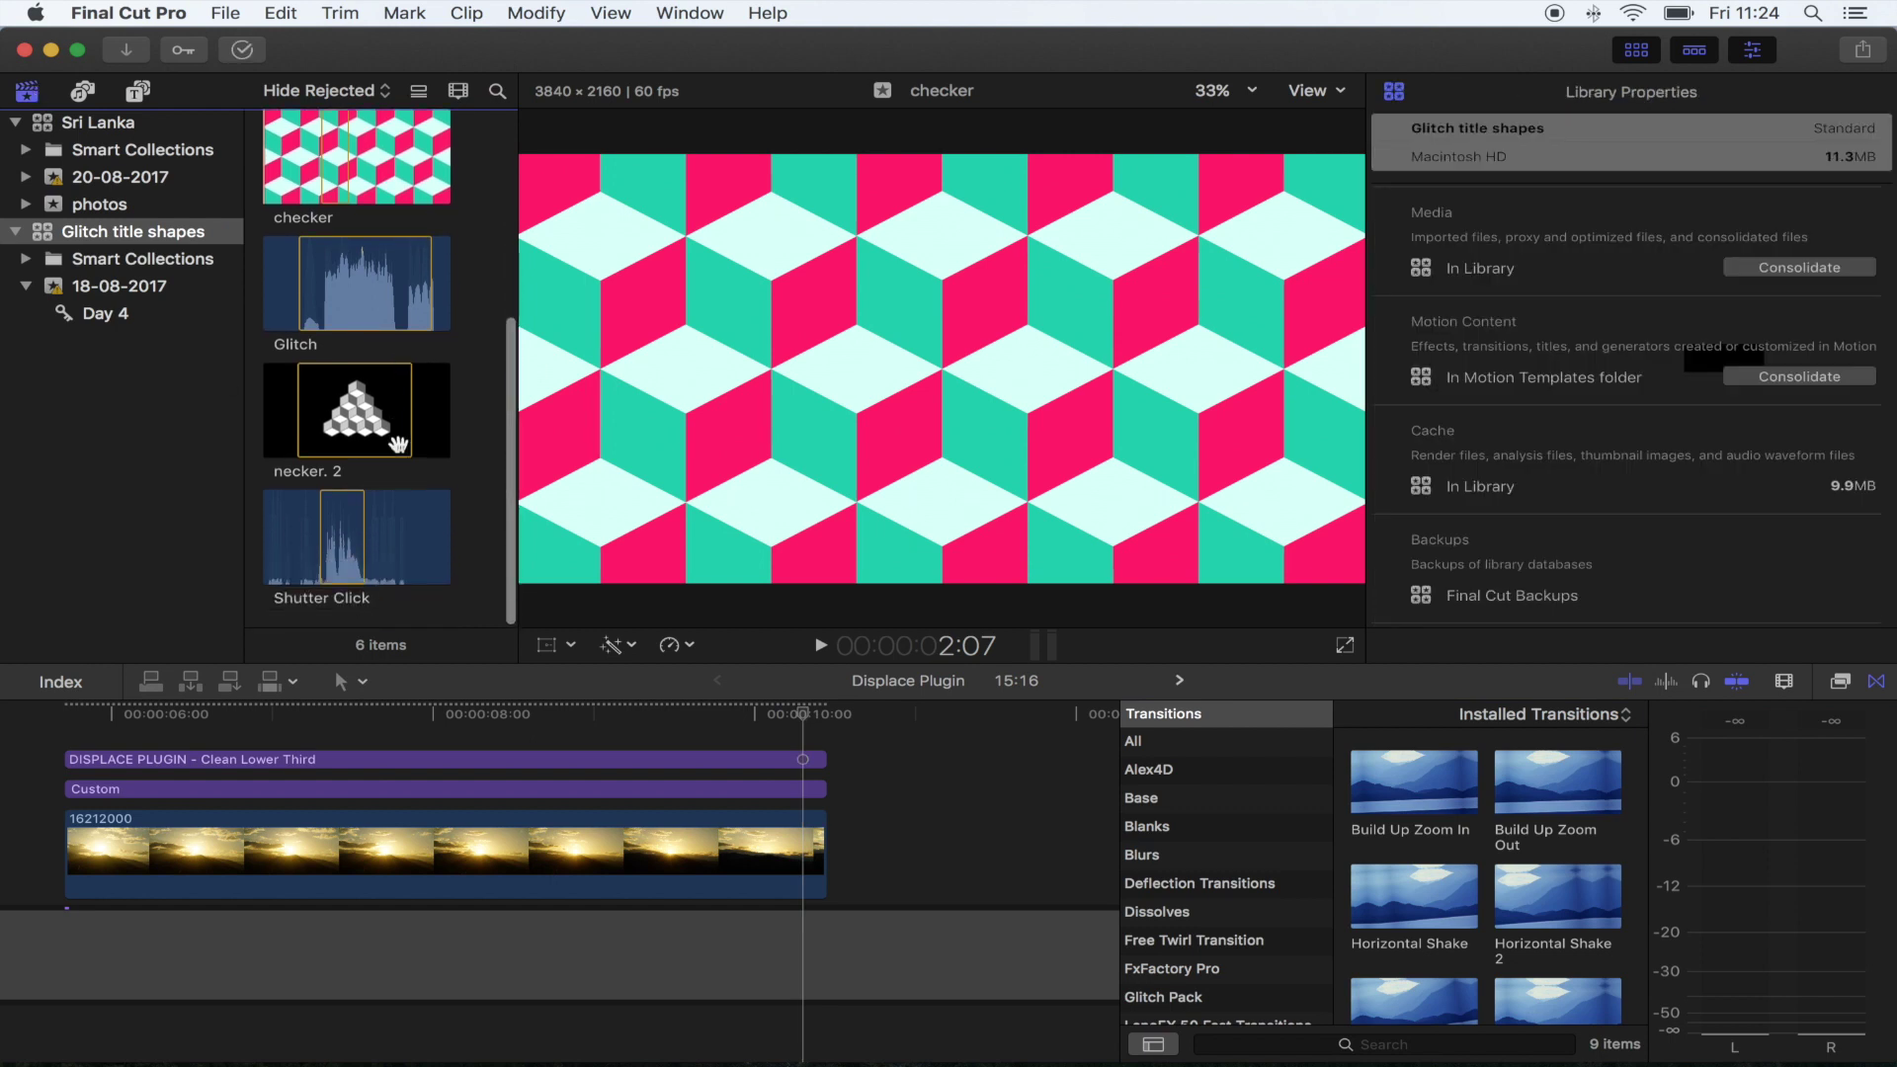
pyautogui.click(321, 529)
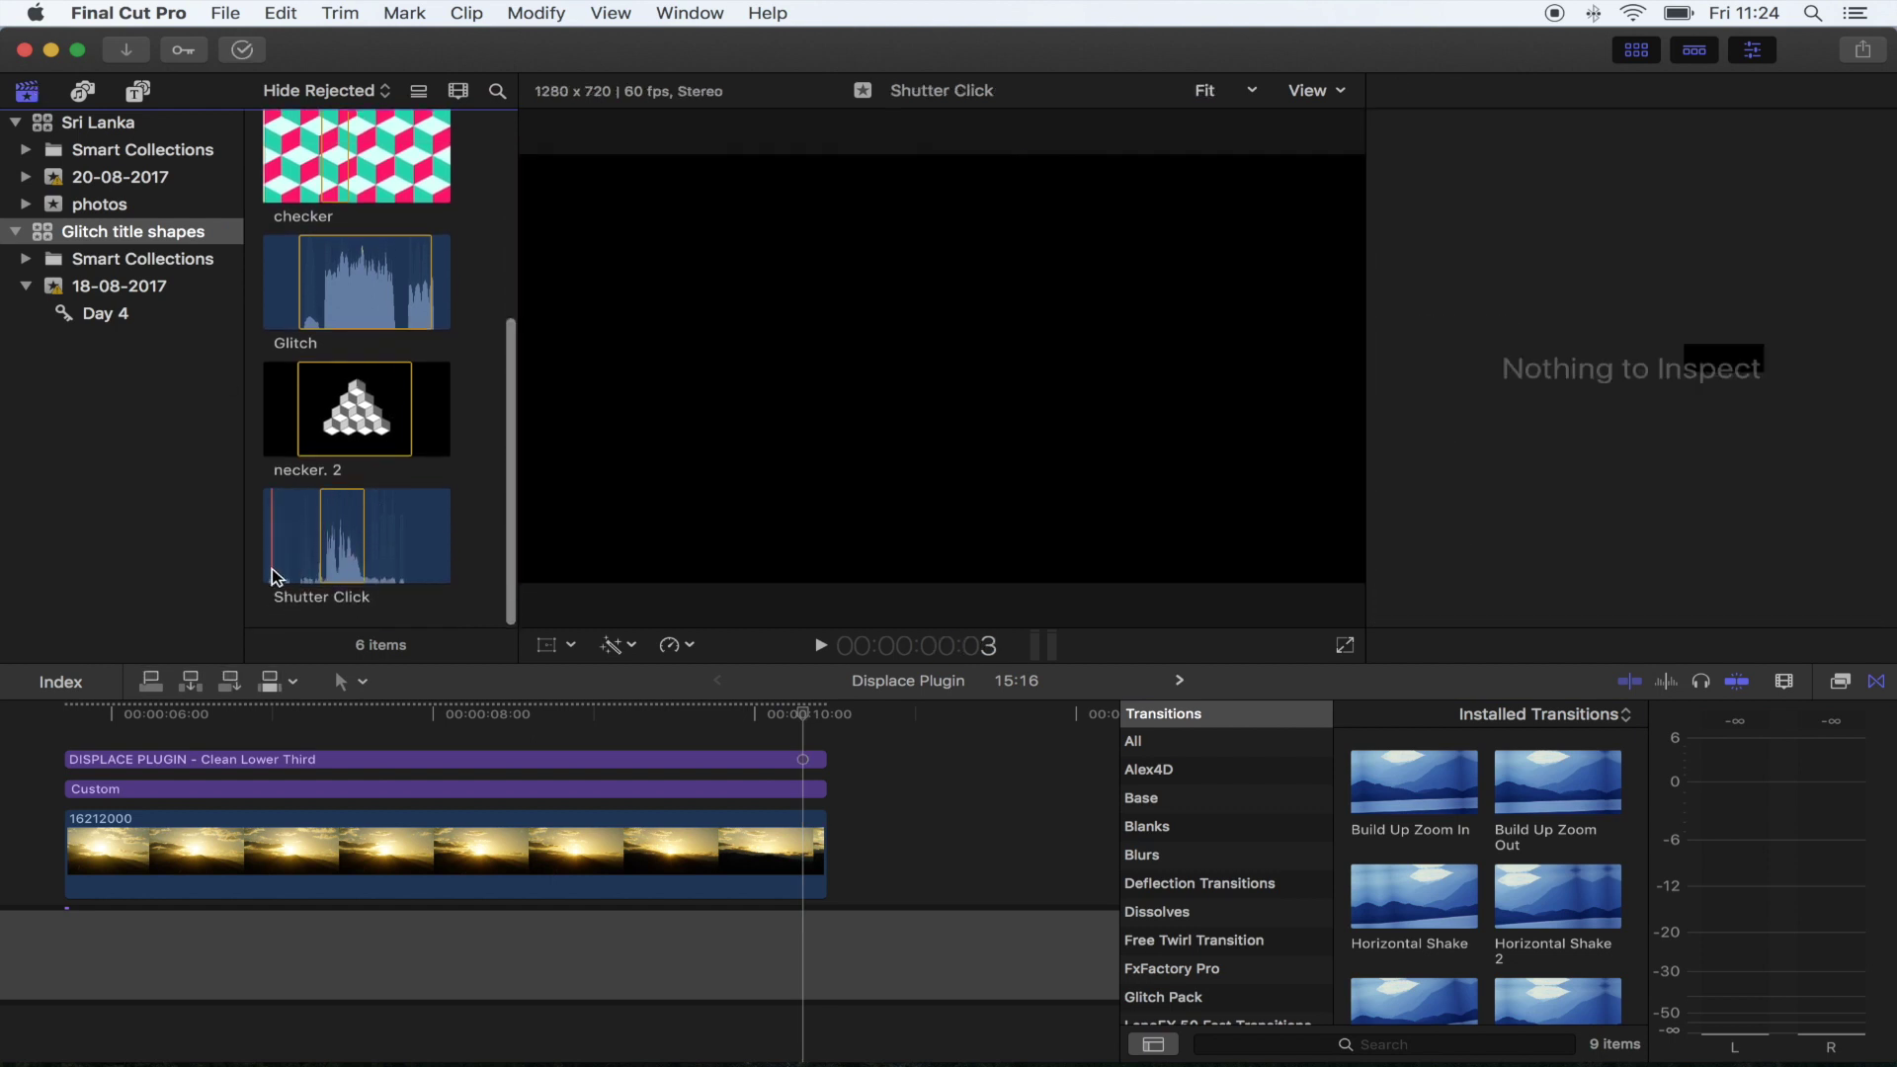
pyautogui.click(329, 546)
pyautogui.click(606, 761)
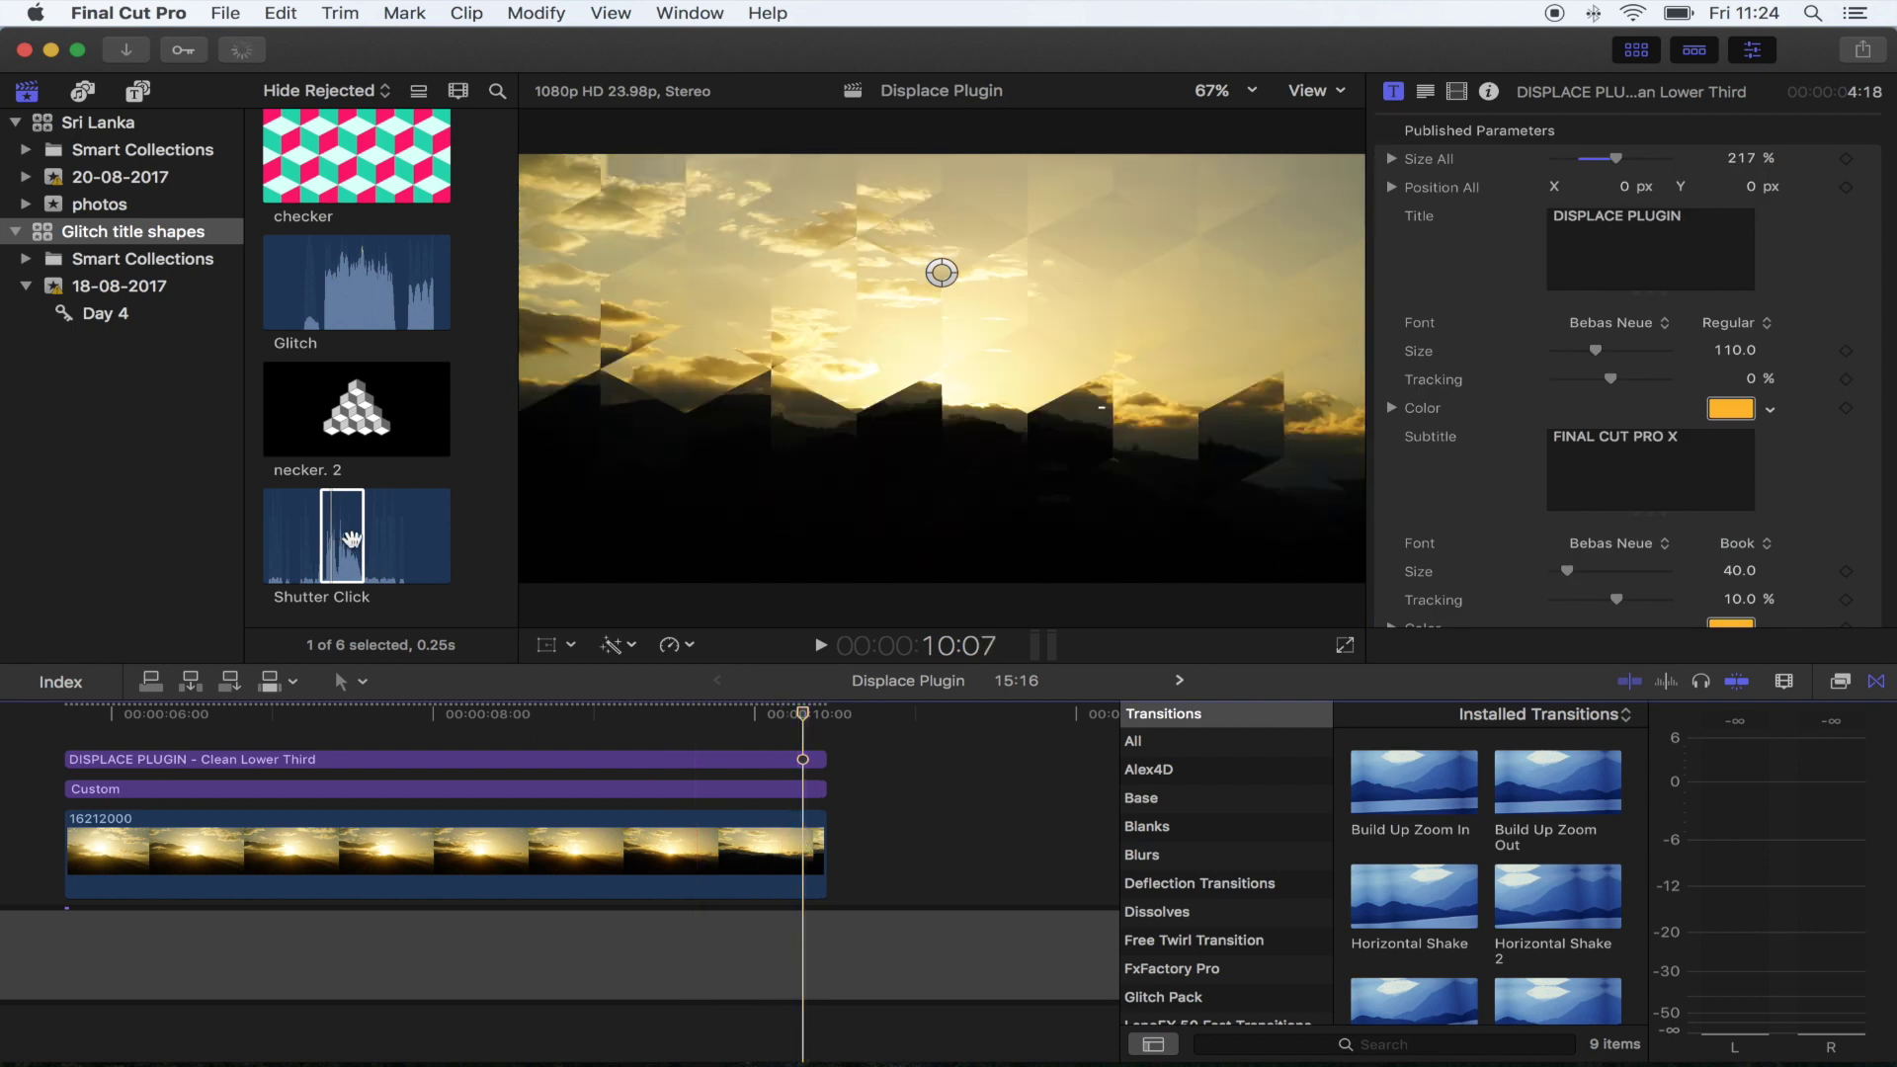
pyautogui.click(353, 537)
pyautogui.press('q')
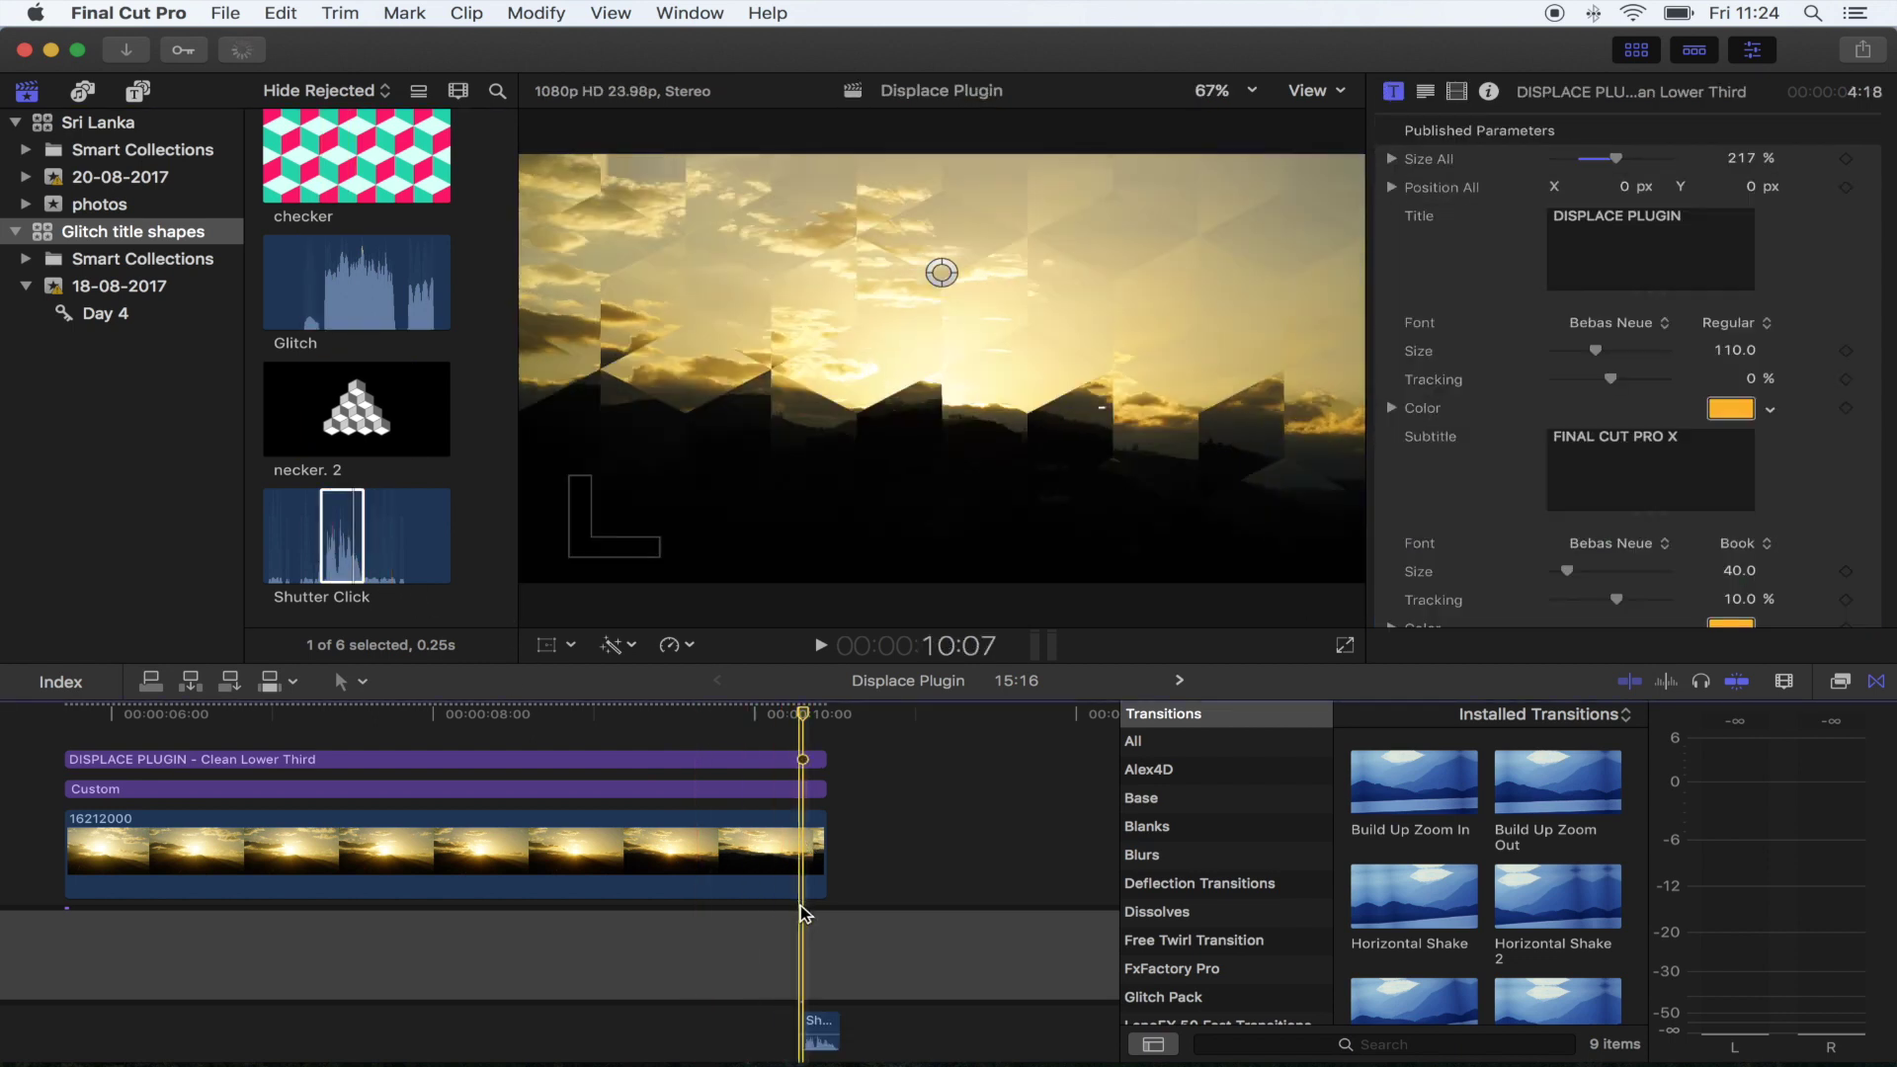
pyautogui.press('space')
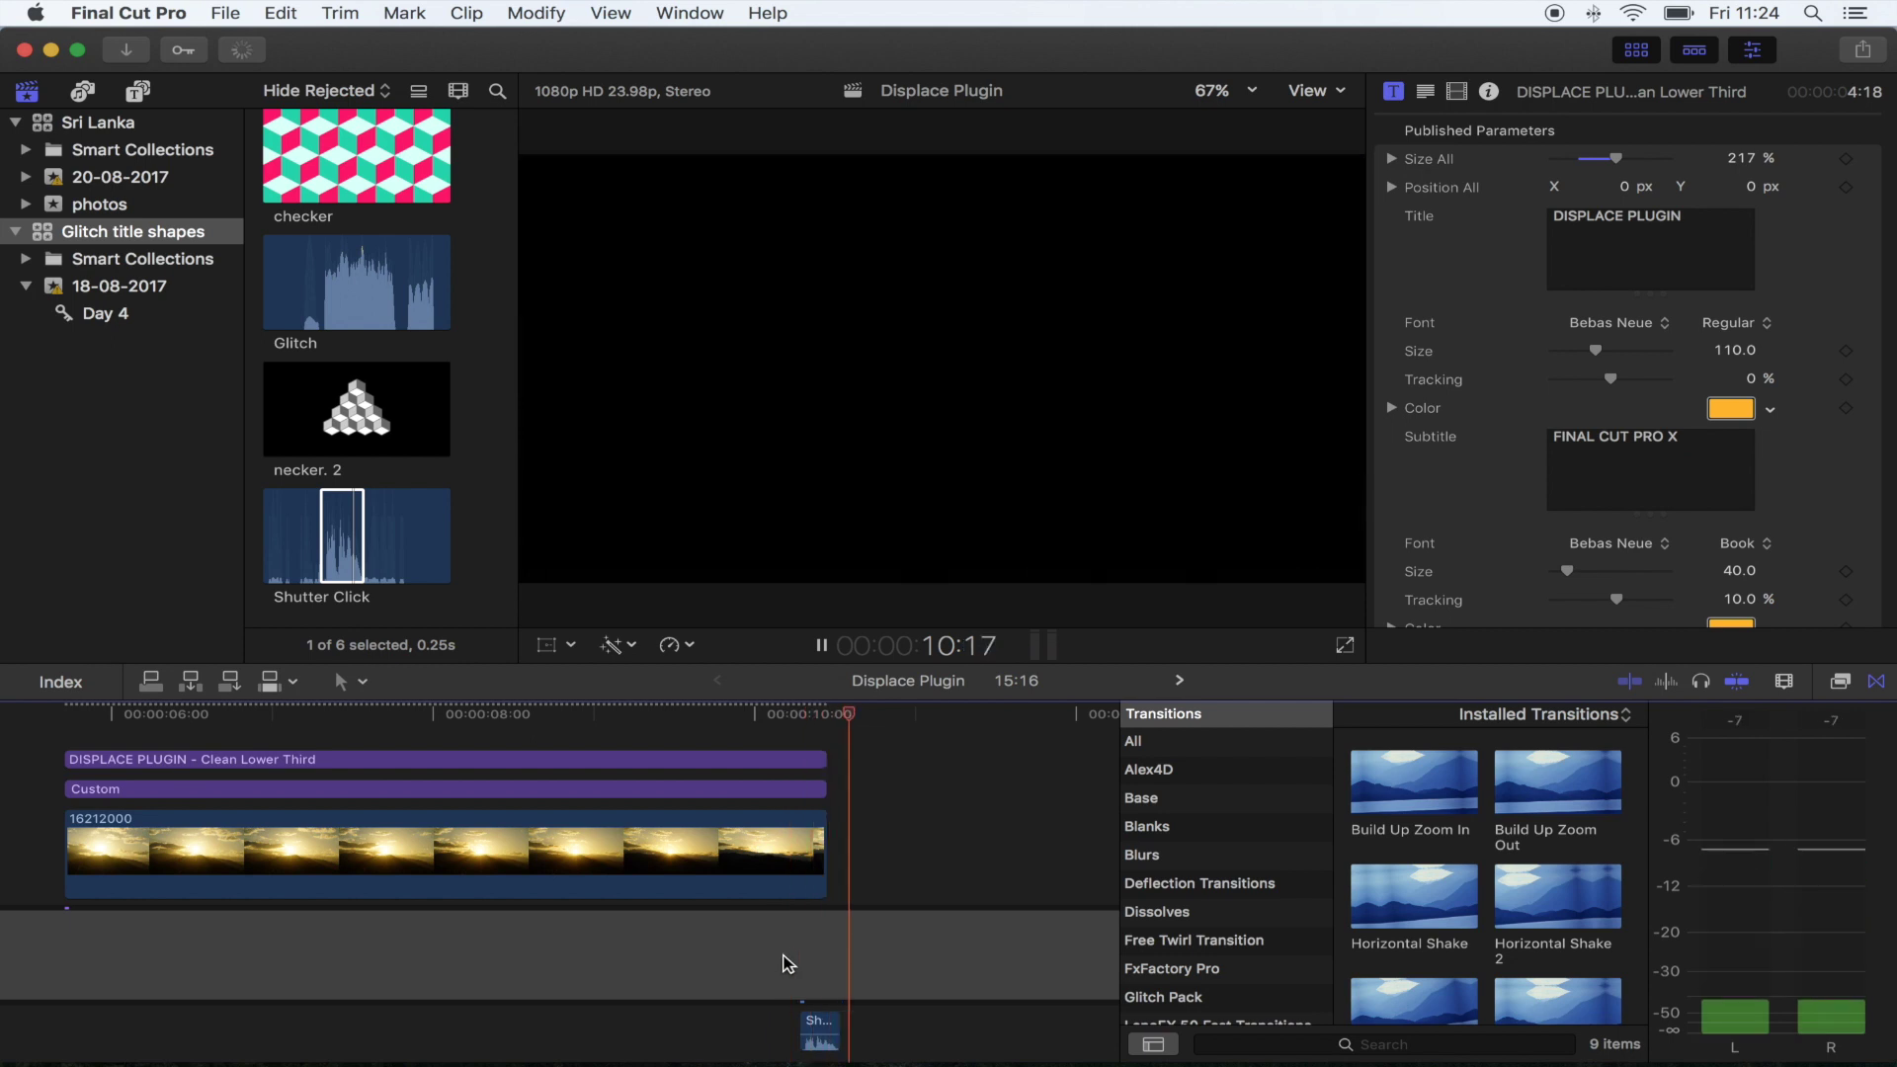
# Replay the ending, set the Custom title's Amount to 0.37, and show the RN Displace titles.
pyautogui.click(711, 940)
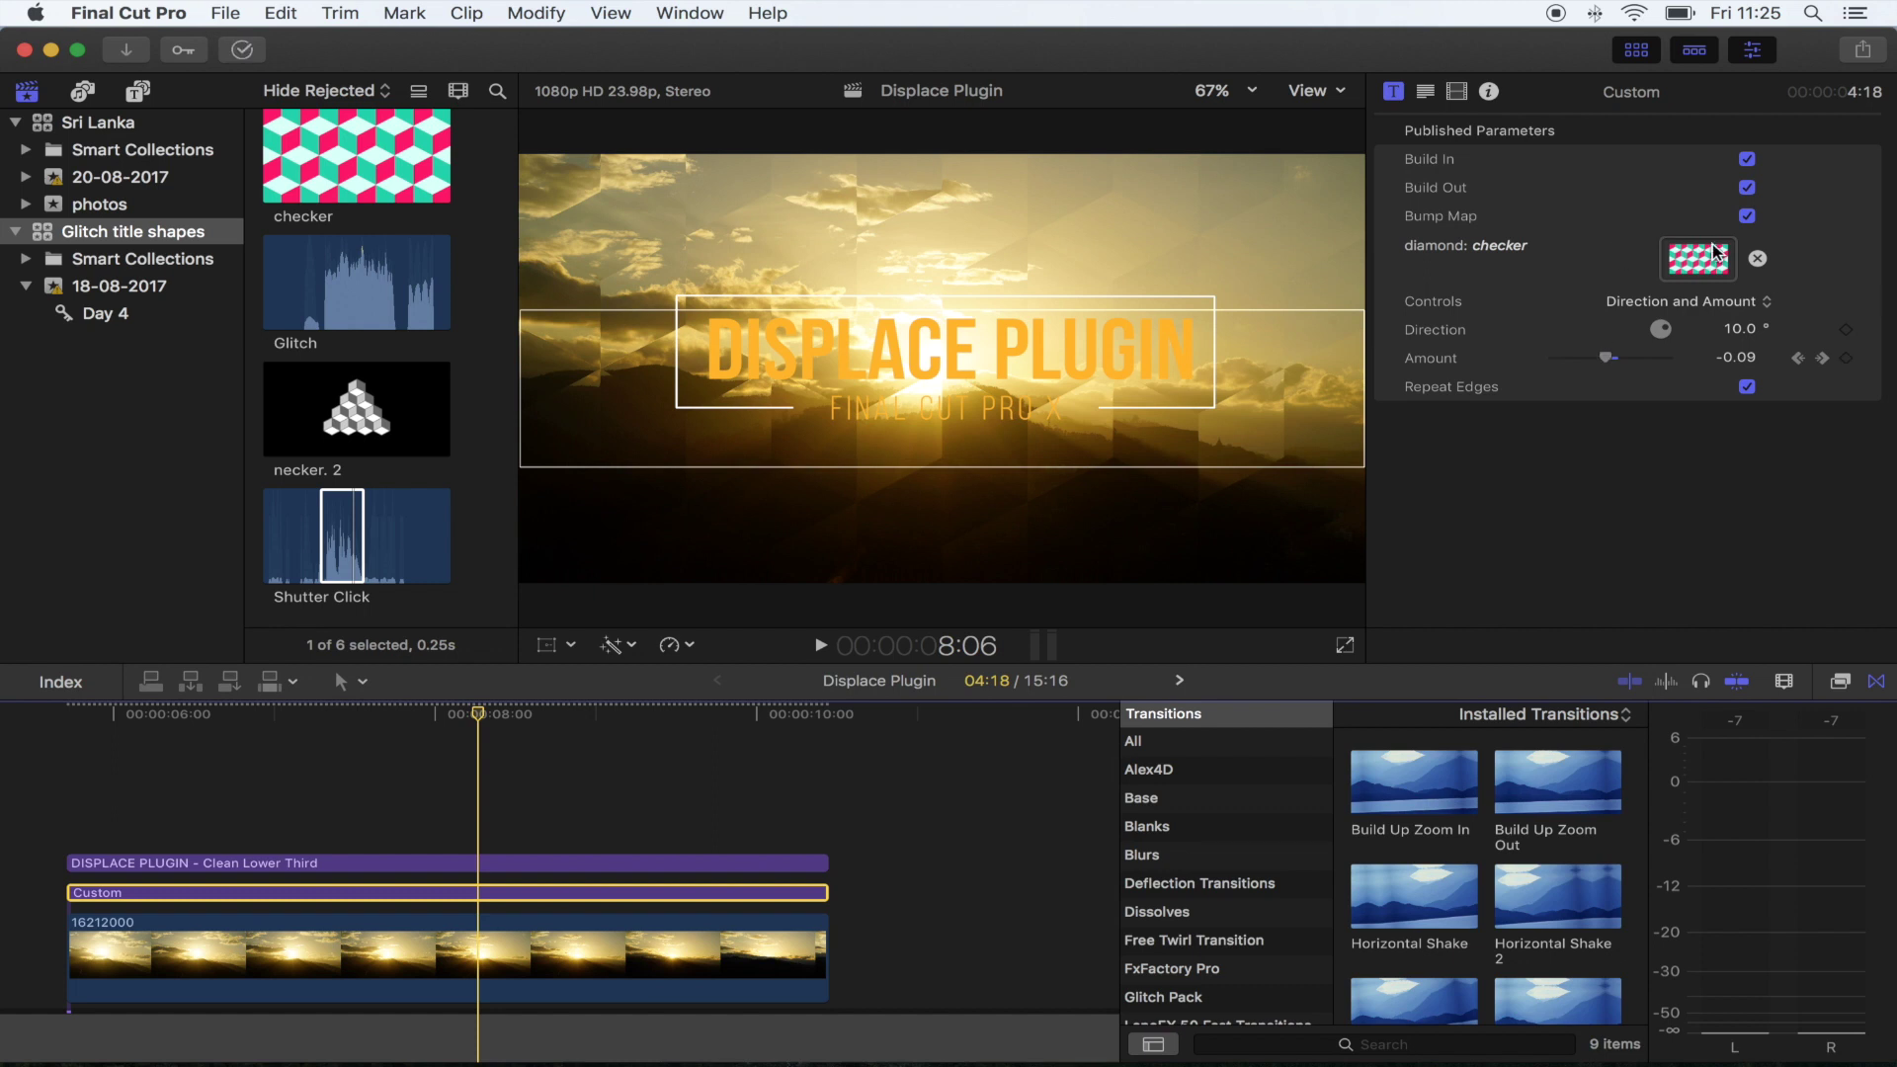
pyautogui.moveTo(1618, 361)
pyautogui.mouseDown()
pyautogui.moveTo(1608, 347)
pyautogui.moveTo(1633, 368)
pyautogui.moveTo(1564, 360)
pyautogui.moveTo(1587, 357)
pyautogui.mouseUp()
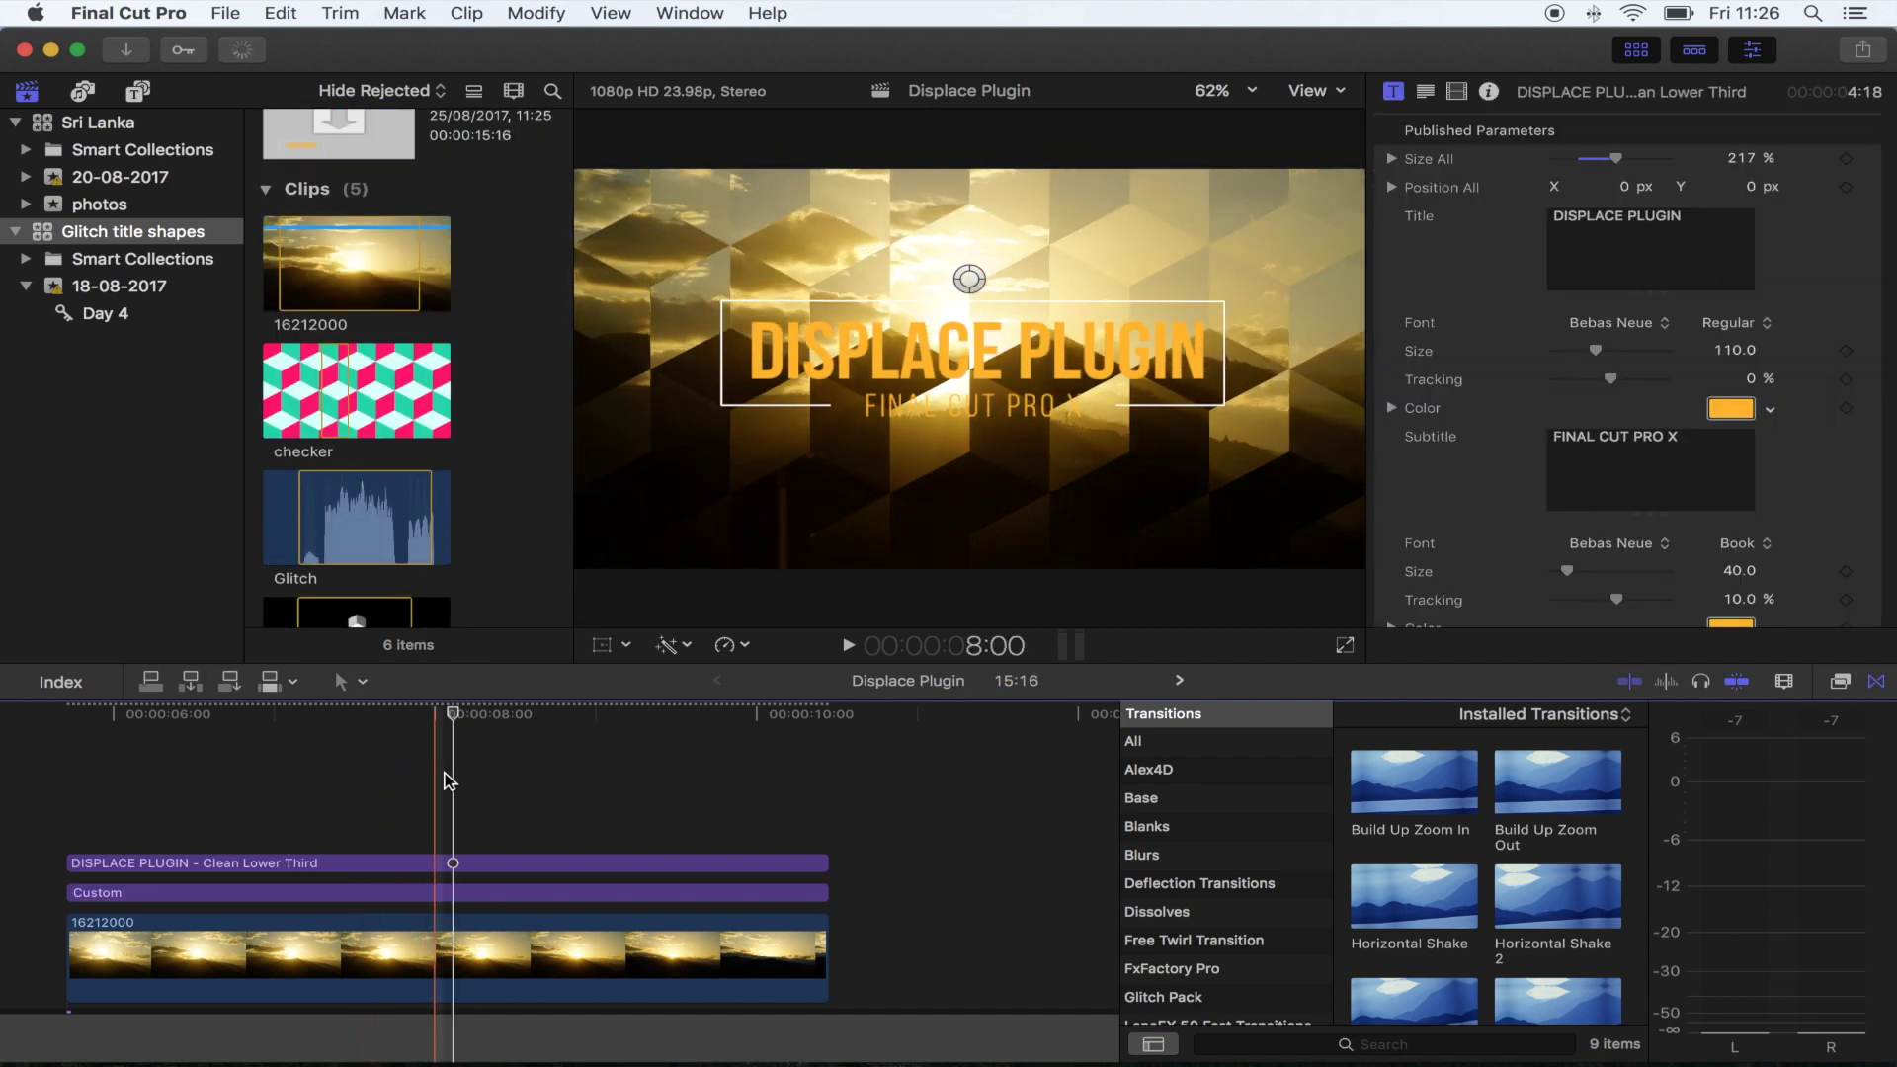
pyautogui.click(135, 95)
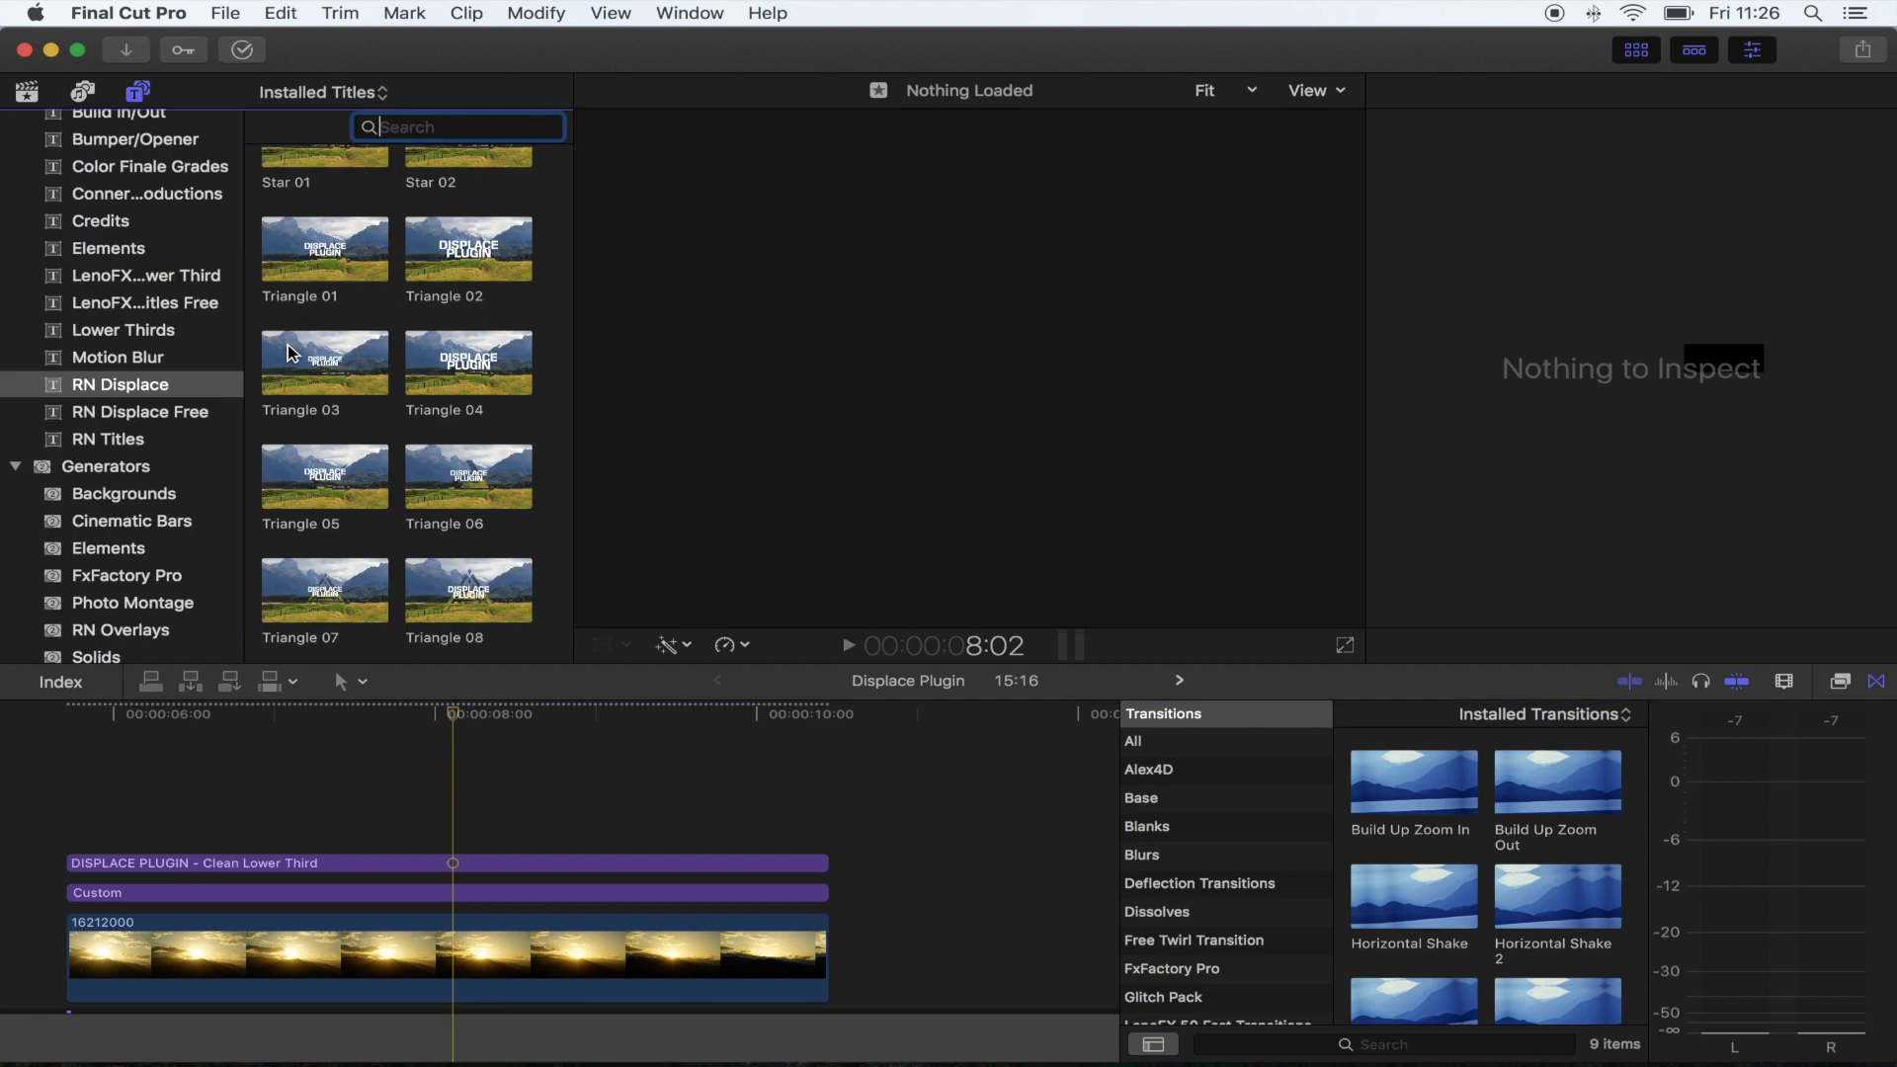